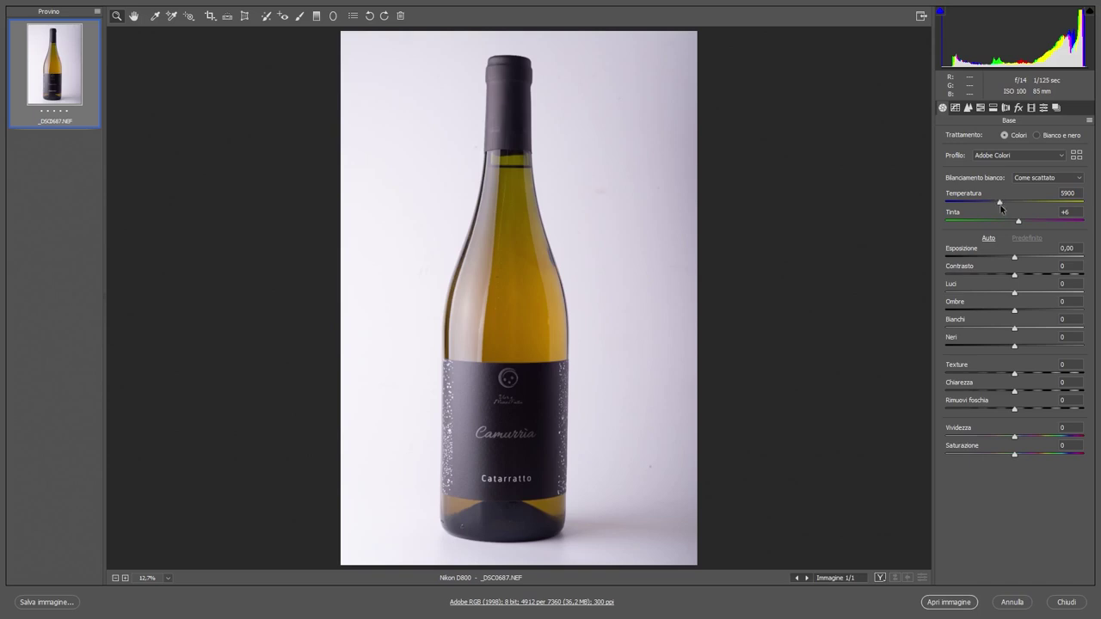
Cool the photo's white balance by setting the temperature to 5400 and the tint to -2
{"action": "left_click_drag", "start_coordinate": [1000, 205], "coordinate": [997, 200]}
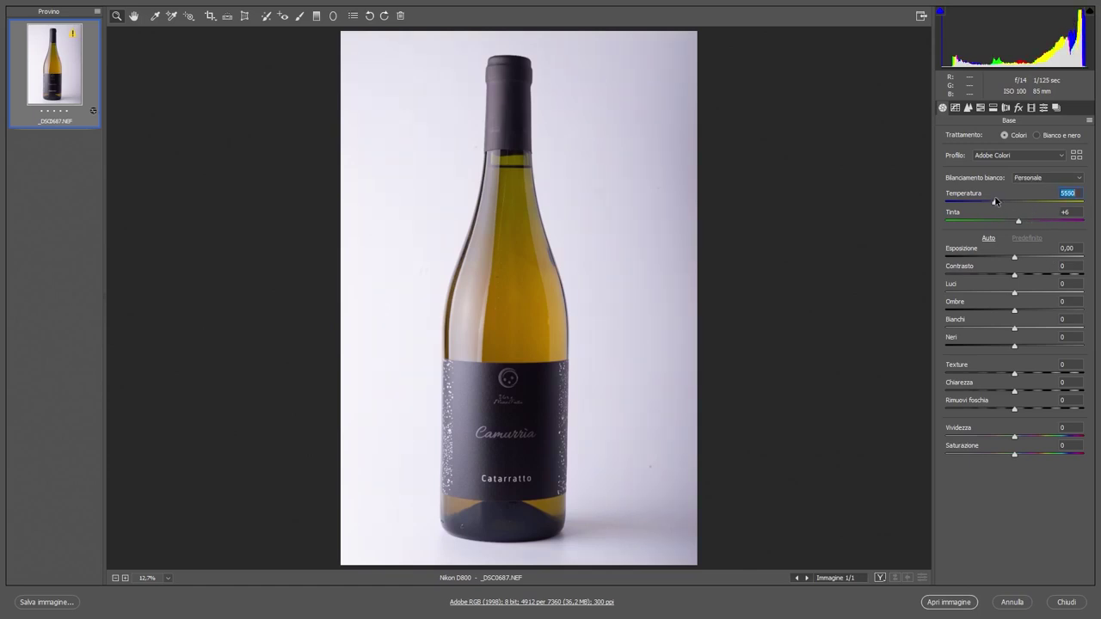
{"action": "left_click_drag", "start_coordinate": [996, 200], "coordinate": [993, 198]}
{"action": "left_click", "coordinate": [1018, 223]}
{"action": "left_click_drag", "start_coordinate": [1018, 219], "coordinate": [1013, 218]}
Set the contrast to -23 and the highlights to -17
{"action": "left_click_drag", "start_coordinate": [1015, 276], "coordinate": [999, 278]}
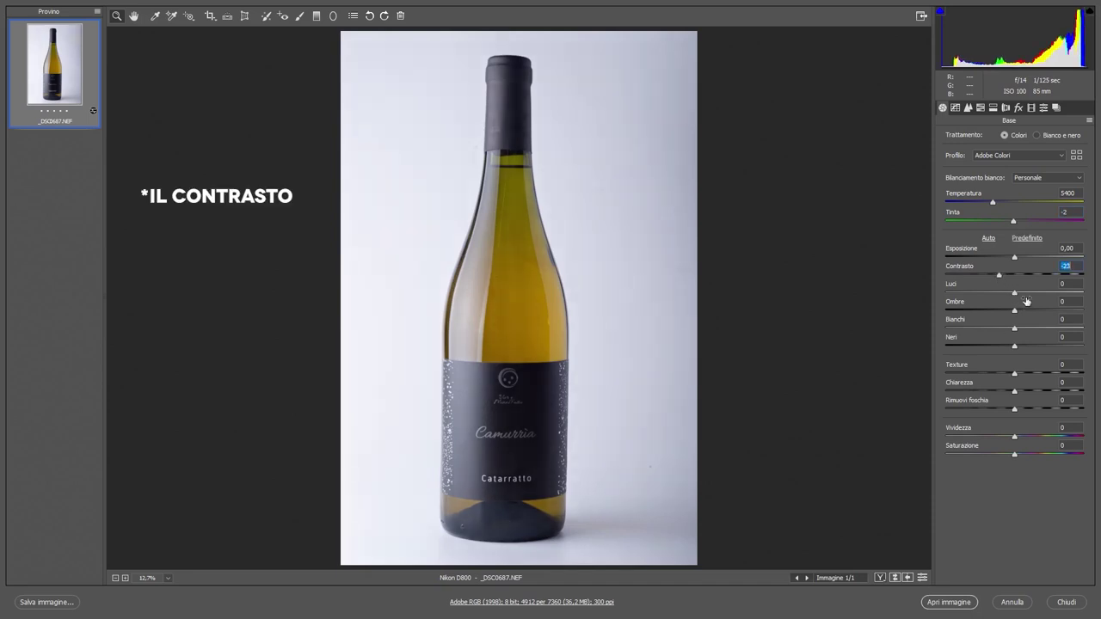
{"action": "left_click", "coordinate": [1013, 294]}
{"action": "left_click_drag", "start_coordinate": [1013, 294], "coordinate": [1002, 293]}
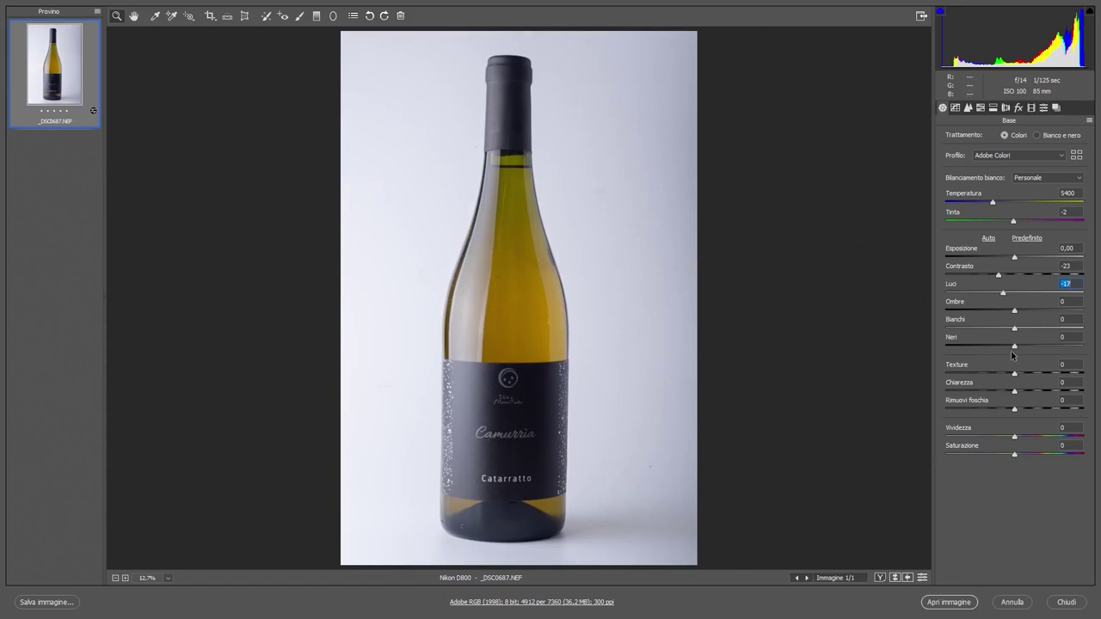
Set the blacks to -11, the shadows to +18 and the clarity to +14
{"action": "left_click_drag", "start_coordinate": [1014, 350], "coordinate": [1007, 349]}
{"action": "left_click_drag", "start_coordinate": [1014, 311], "coordinate": [1027, 315]}
{"action": "left_click_drag", "start_coordinate": [1015, 392], "coordinate": [1023, 393]}
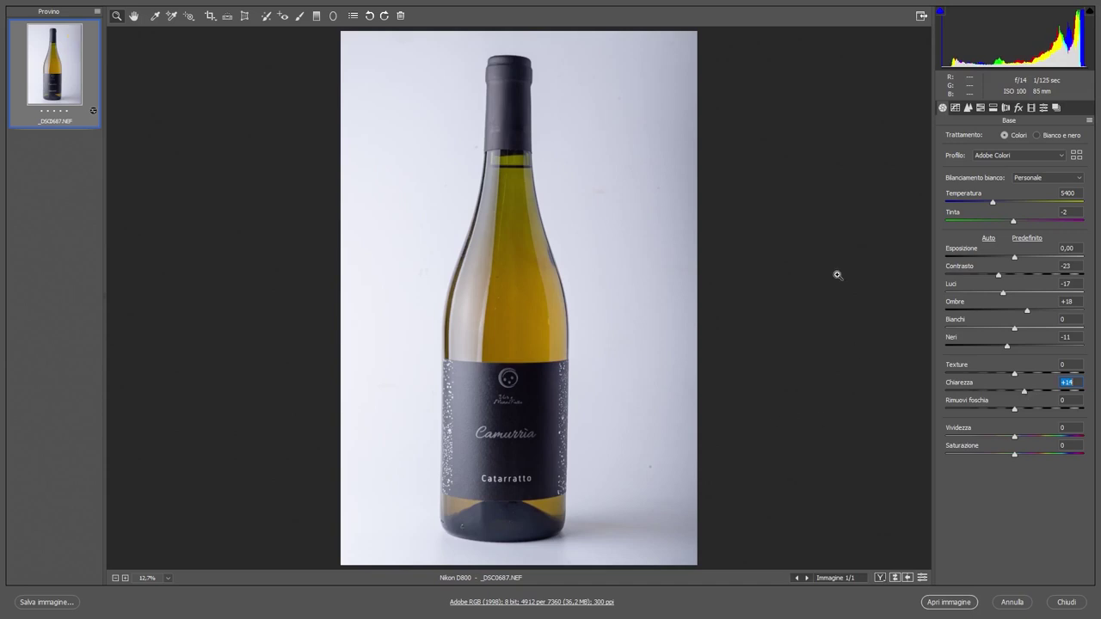
Set the contrast to -51 and the texture to +6, and raise the vibrance slightly
{"action": "left_click_drag", "start_coordinate": [998, 276], "coordinate": [980, 274]}
{"action": "left_click_drag", "start_coordinate": [1014, 376], "coordinate": [1016, 378]}
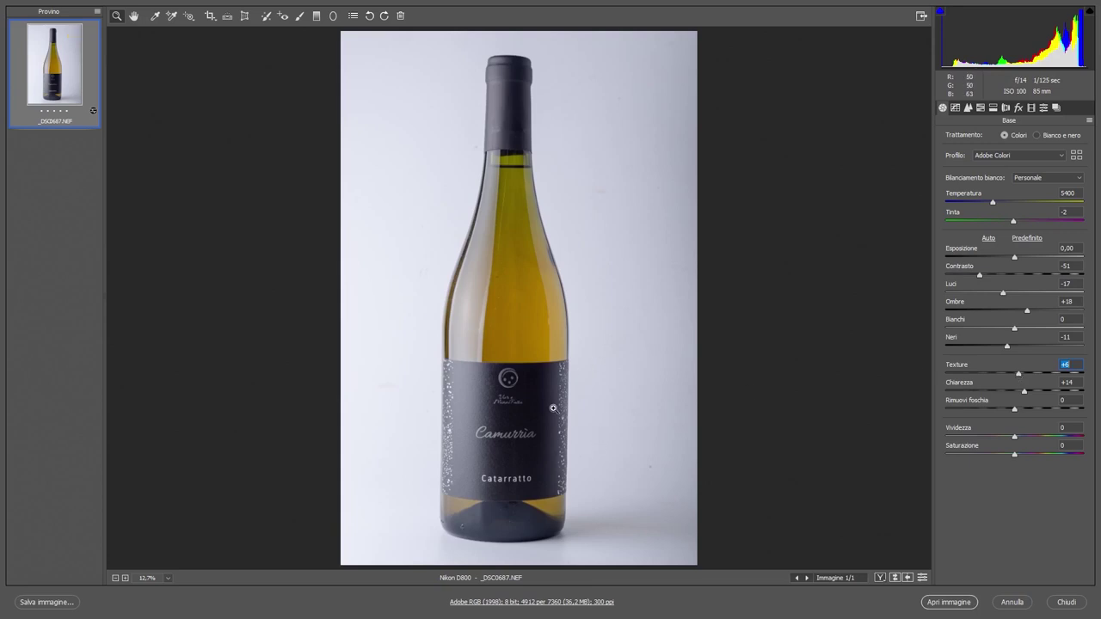
{"action": "left_click", "coordinate": [1015, 437]}
{"action": "left_click_drag", "start_coordinate": [1015, 435], "coordinate": [1026, 438]}
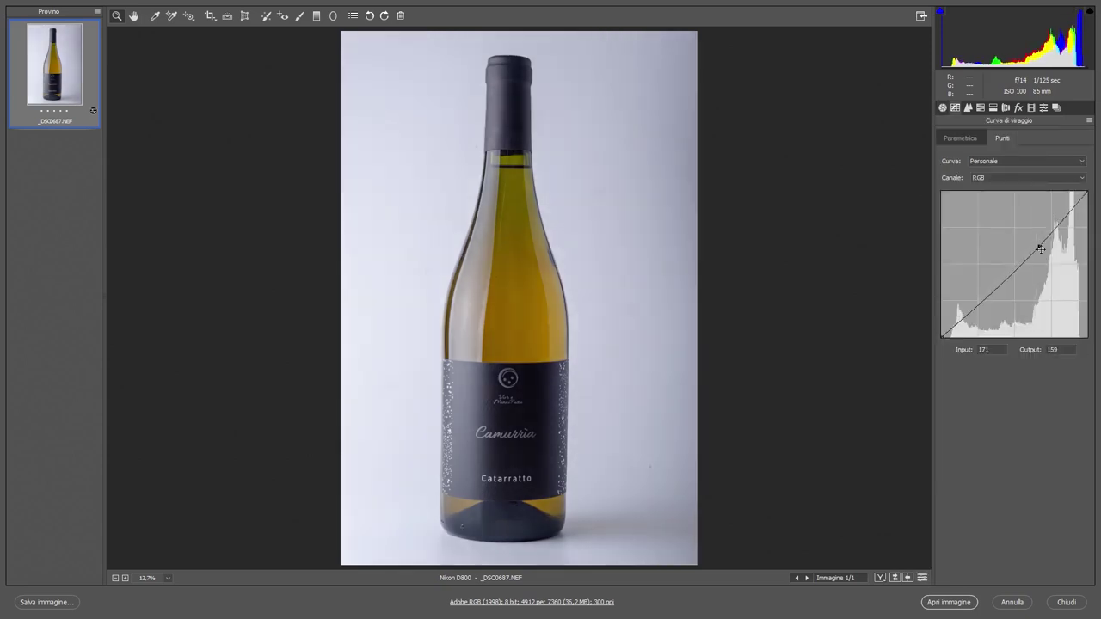
Shape the RGB point curve into a gentle S with lifted highlights and lowered shadows, and open the image in Photoshop
{"action": "left_click_drag", "start_coordinate": [1039, 248], "coordinate": [1032, 237]}
{"action": "left_click_drag", "start_coordinate": [976, 300], "coordinate": [976, 305]}
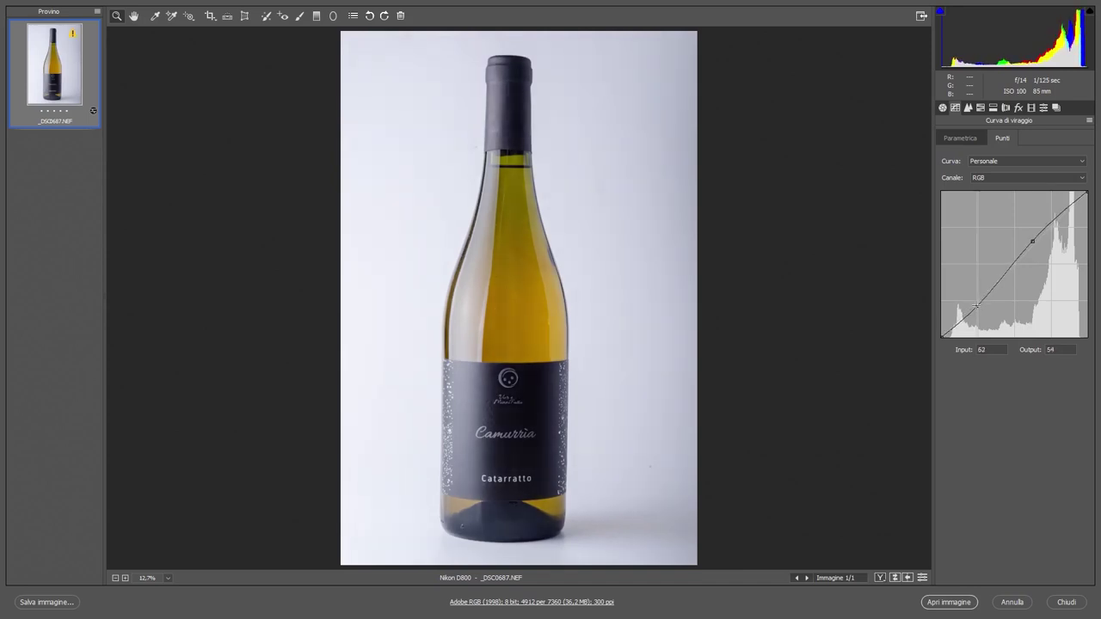
{"action": "left_click_drag", "start_coordinate": [977, 306], "coordinate": [978, 304]}
{"action": "left_click", "coordinate": [949, 602]}
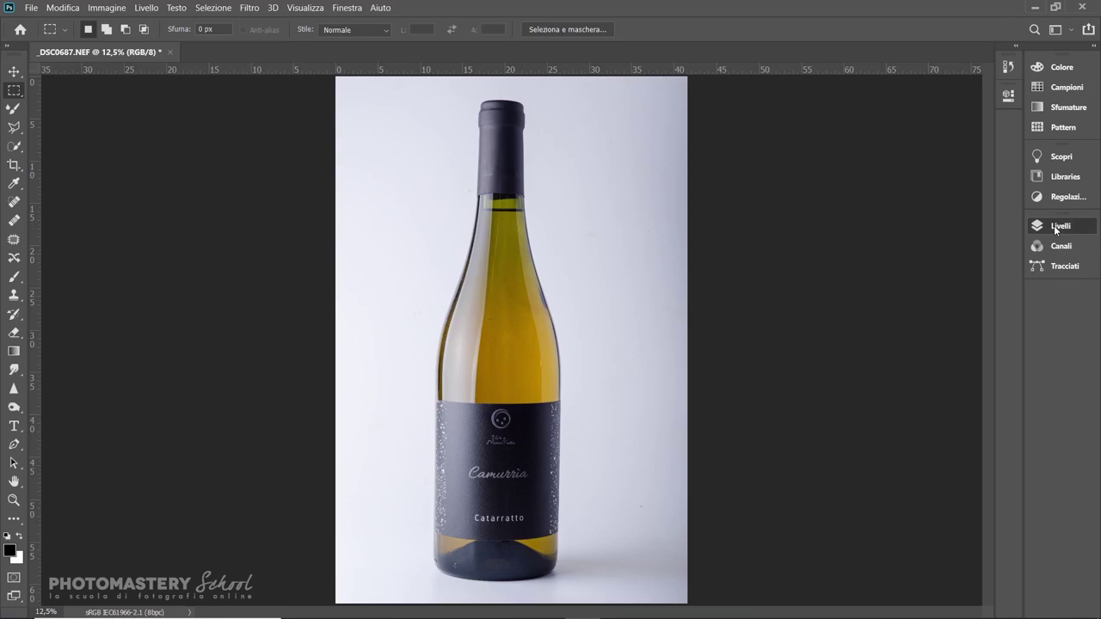
Duplicate the background layer and rename the duplicate "copia"
{"action": "left_click", "coordinate": [1054, 225]}
{"action": "key", "text": "ctrl+j"}
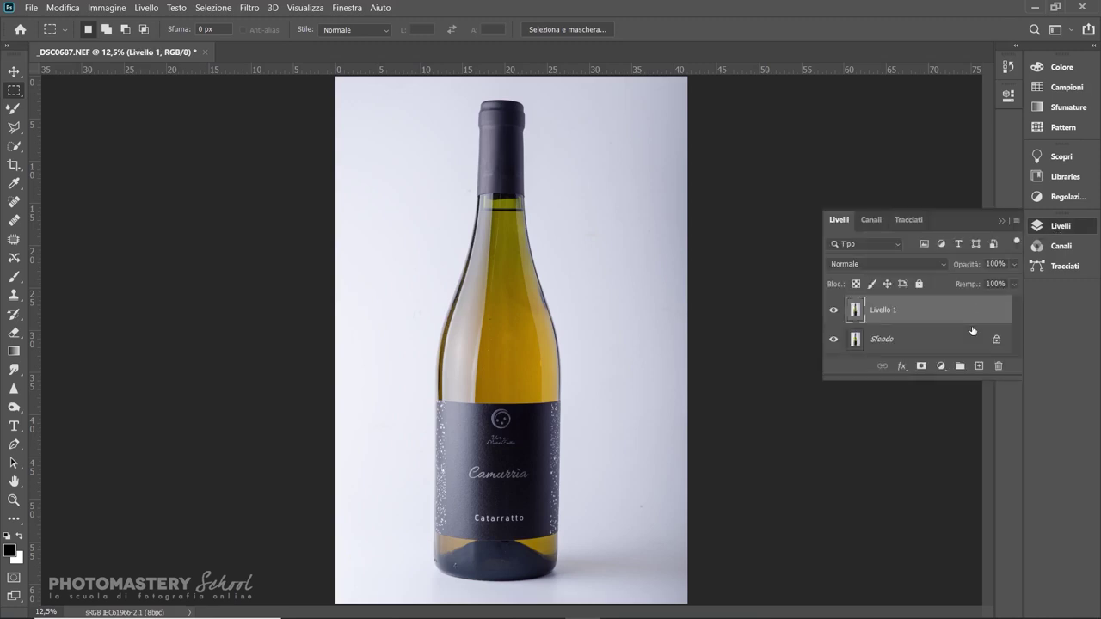
{"action": "double_click", "coordinate": [889, 318]}
{"action": "type", "text": "copia"}
{"action": "key", "text": "Return"}
Examine the bottle up close from neck to base for scratches, dust and other blemishes
{"action": "scroll", "coordinate": [593, 285], "scroll_direction": "up", "scroll_amount": 7}
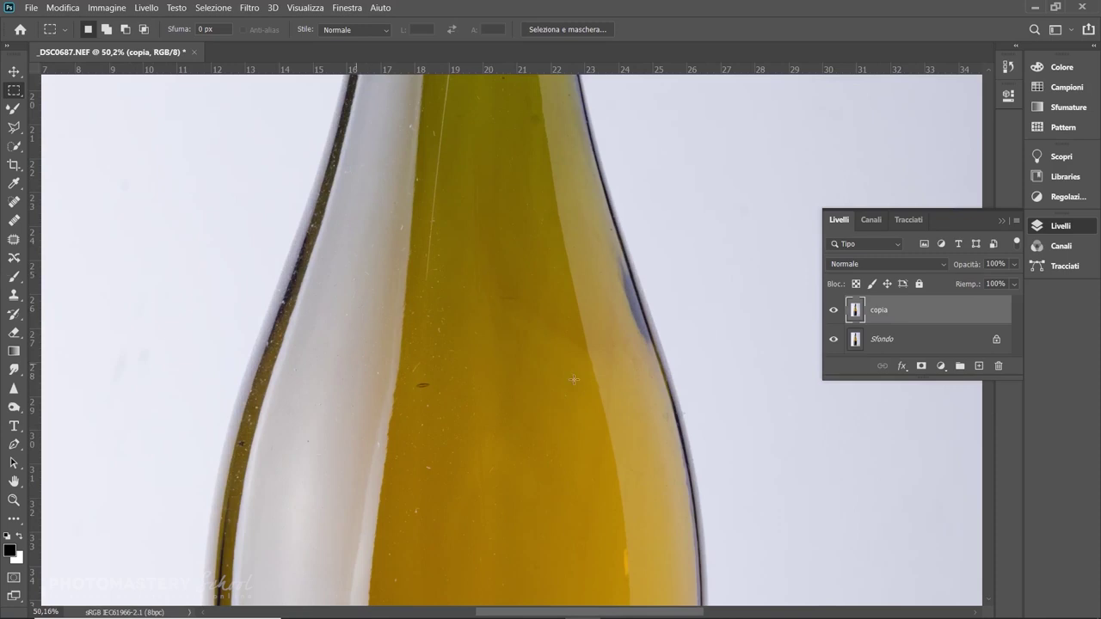
{"action": "scroll", "coordinate": [565, 314], "scroll_direction": "up", "scroll_amount": 2}
{"action": "left_click_drag", "start_coordinate": [424, 284], "coordinate": [384, 425]}
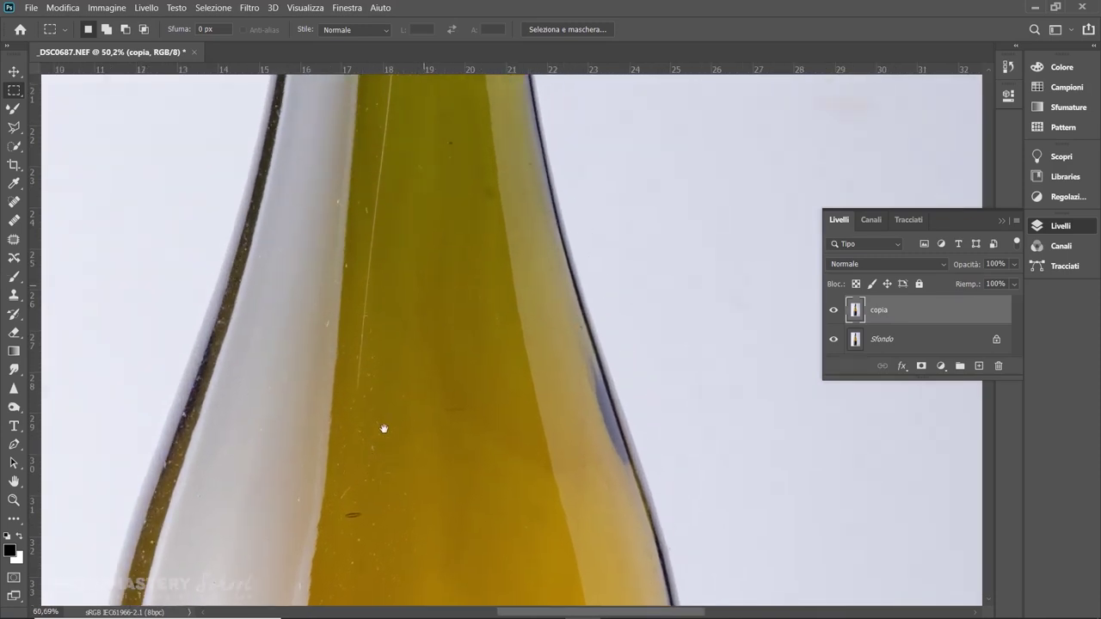
{"action": "left_click_drag", "start_coordinate": [391, 251], "coordinate": [452, 175]}
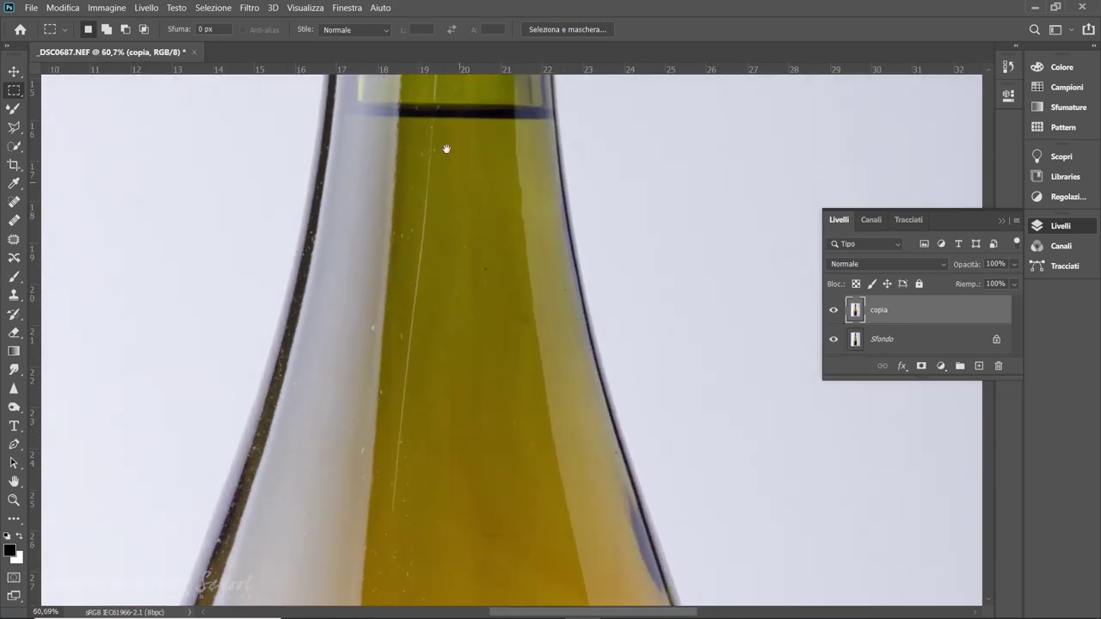
{"action": "scroll", "coordinate": [427, 203], "scroll_direction": "up", "scroll_amount": 3}
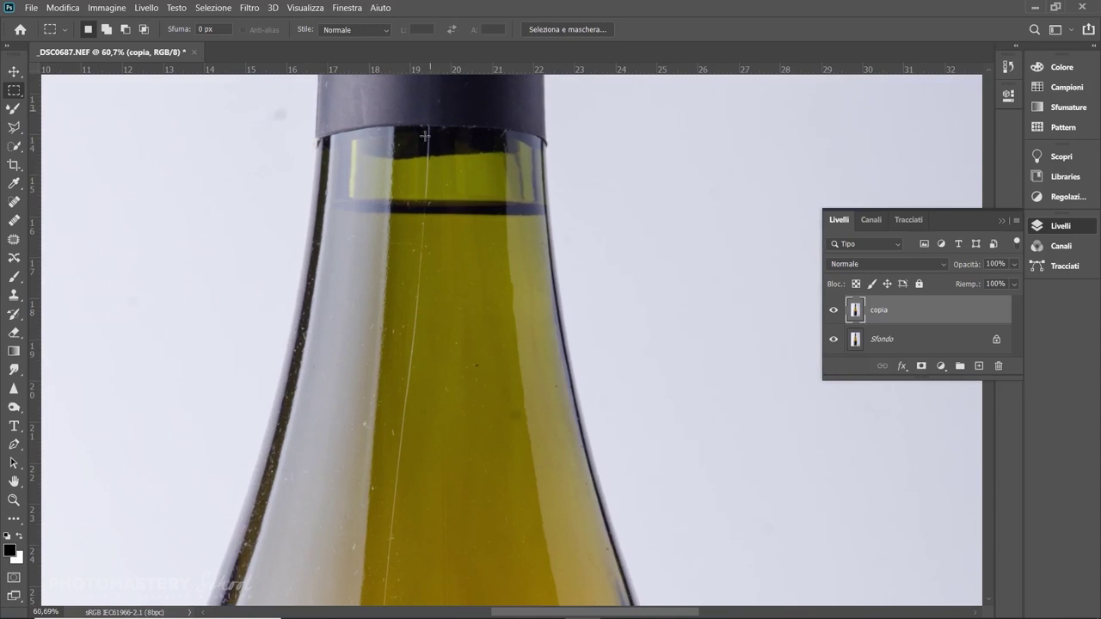
{"action": "left_click_drag", "start_coordinate": [415, 414], "coordinate": [440, 213]}
{"action": "left_click_drag", "start_coordinate": [479, 352], "coordinate": [508, 219]}
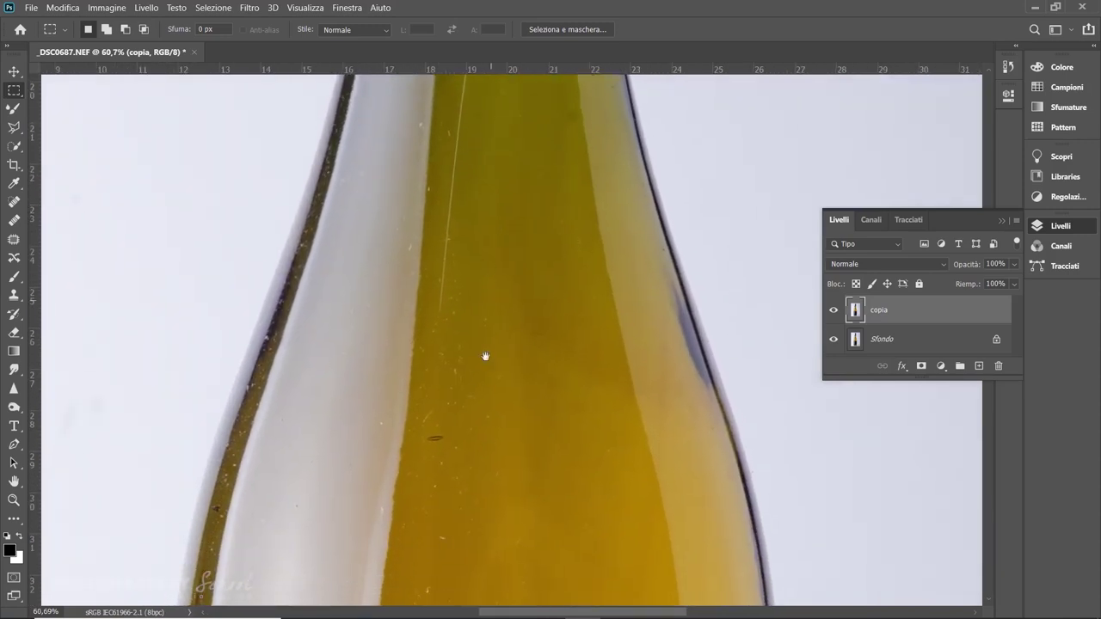
{"action": "left_click_drag", "start_coordinate": [477, 415], "coordinate": [501, 205]}
{"action": "left_click_drag", "start_coordinate": [484, 415], "coordinate": [484, 325]}
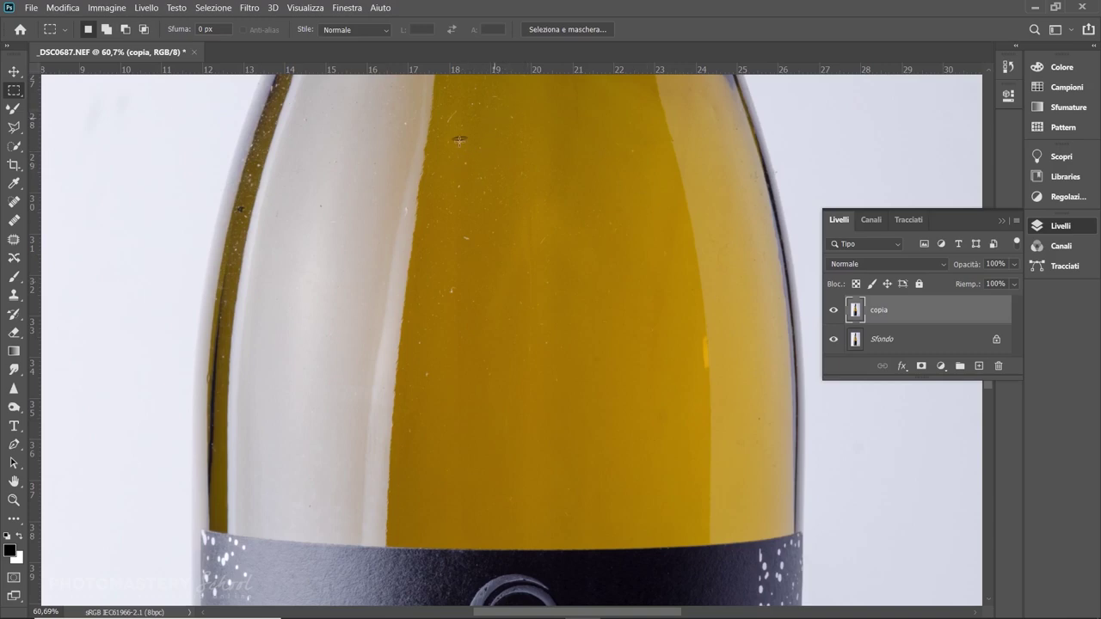
{"action": "left_click_drag", "start_coordinate": [577, 201], "coordinate": [576, 123]}
{"action": "left_click_drag", "start_coordinate": [567, 472], "coordinate": [507, 356]}
{"action": "left_click_drag", "start_coordinate": [465, 494], "coordinate": [511, 214]}
{"action": "left_click_drag", "start_coordinate": [490, 434], "coordinate": [499, 364]}
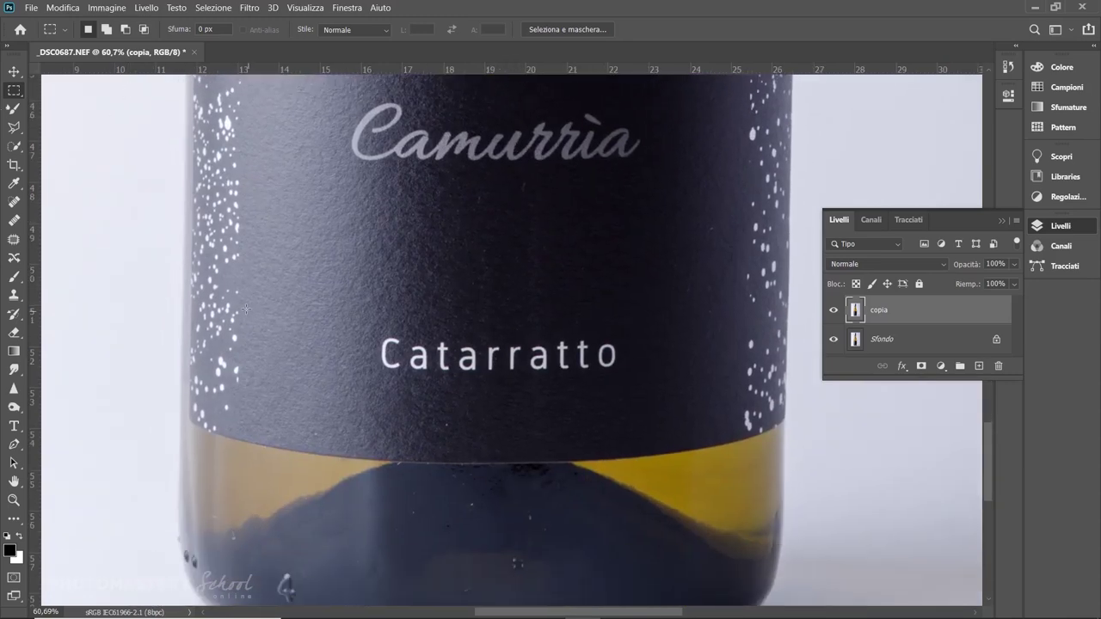
Remove the small specks and the faint vertical line from the dark label with the content-aware Spot Healing Brush
{"action": "left_click", "coordinate": [14, 222]}
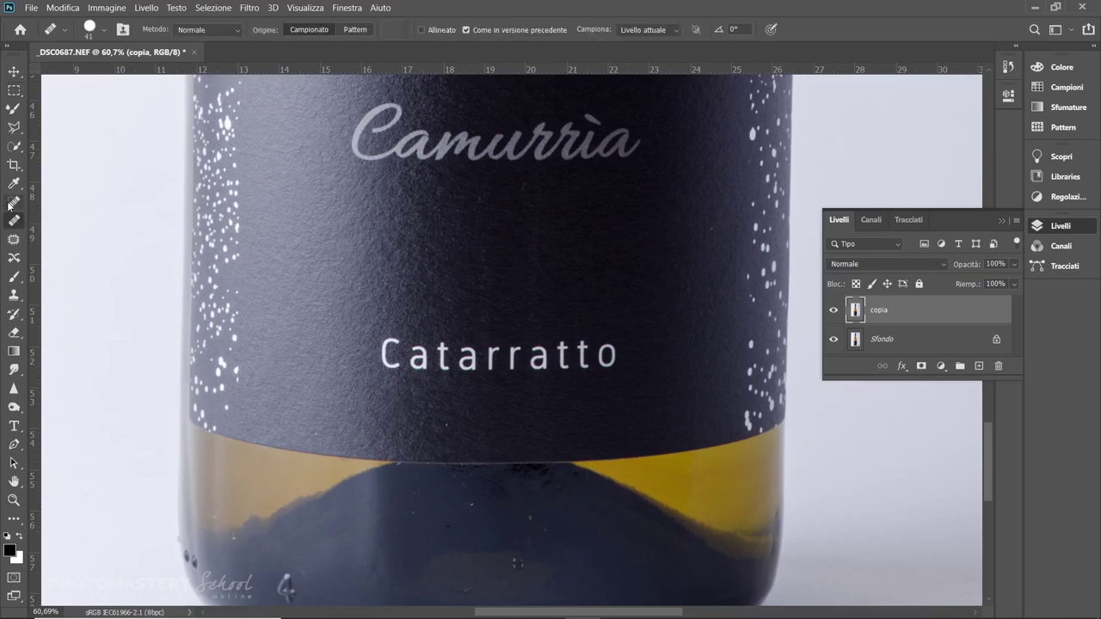
{"action": "left_click", "coordinate": [14, 202]}
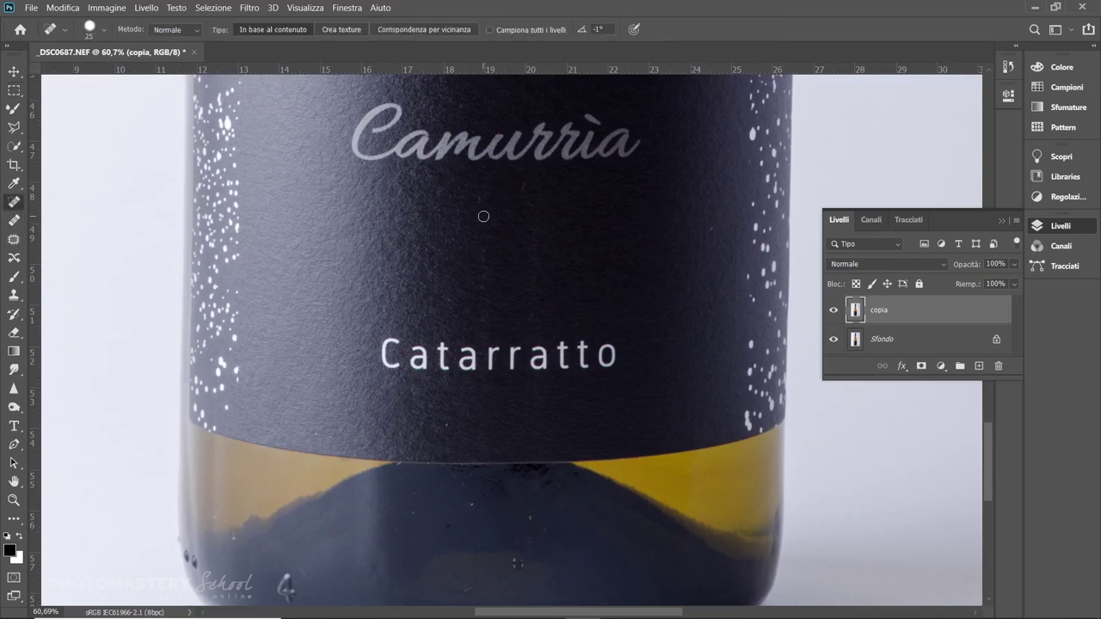
{"action": "scroll", "coordinate": [514, 221], "scroll_direction": "up", "scroll_amount": 3}
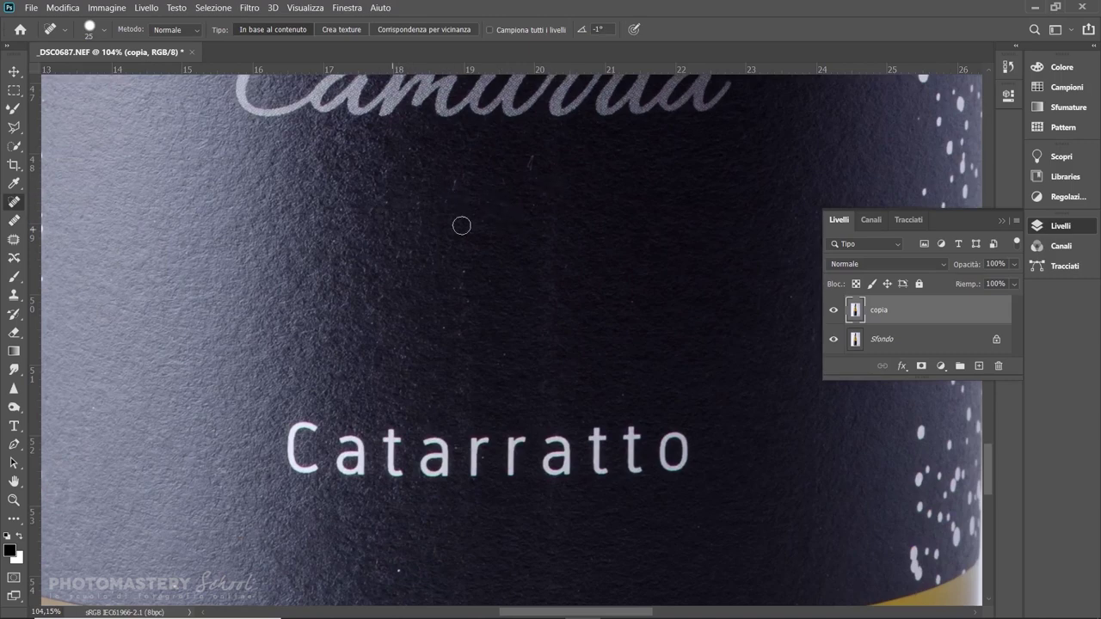
{"action": "left_click", "coordinate": [455, 182]}
{"action": "left_click", "coordinate": [532, 157]}
{"action": "left_click_drag", "start_coordinate": [539, 244], "coordinate": [551, 244]}
{"action": "left_click", "coordinate": [548, 153]}
{"action": "left_click", "coordinate": [551, 394], "text": "shift"}
Heal the light specks on the dark glass base below the label with a 39 px brush
{"action": "left_click_drag", "start_coordinate": [560, 222], "coordinate": [546, 293]}
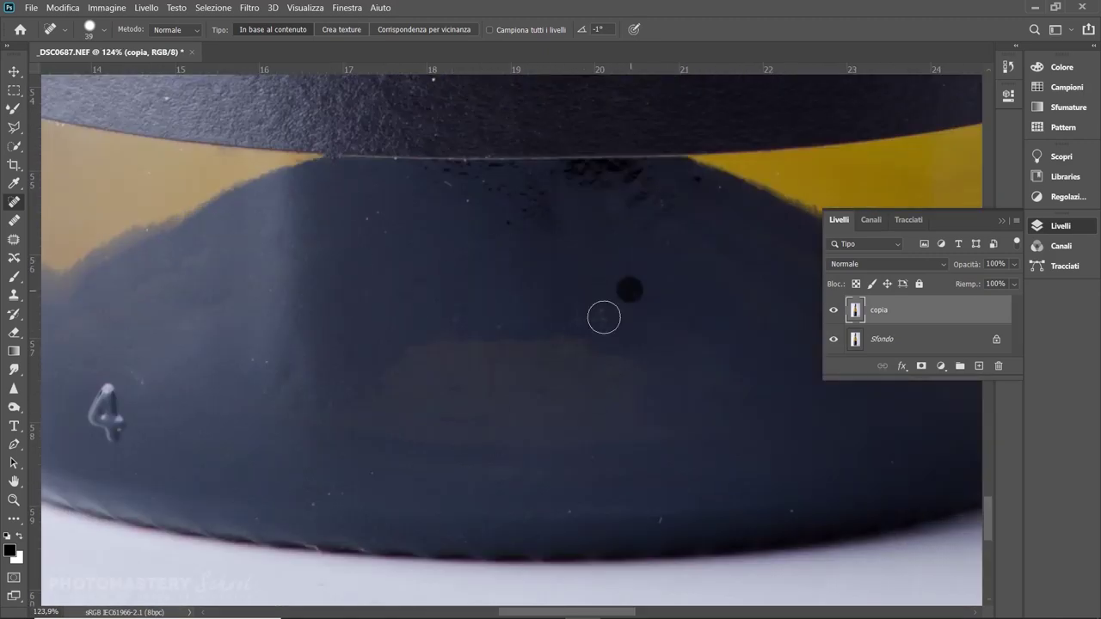
{"action": "left_click", "coordinate": [604, 317]}
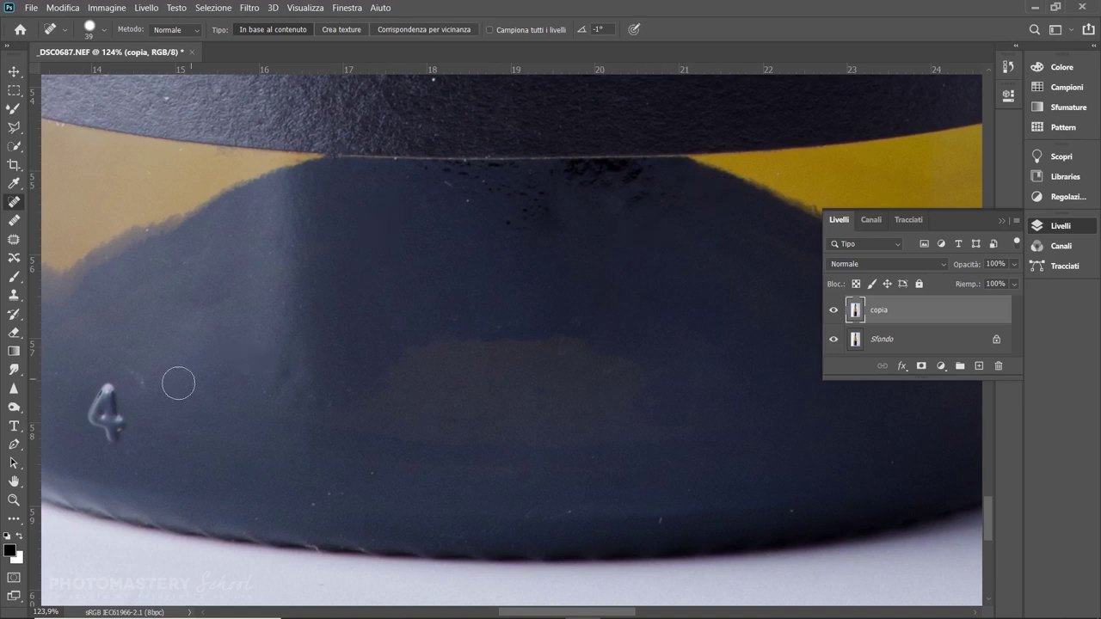
{"action": "left_click", "coordinate": [452, 189]}
{"action": "left_click_drag", "start_coordinate": [344, 292], "coordinate": [673, 325]}
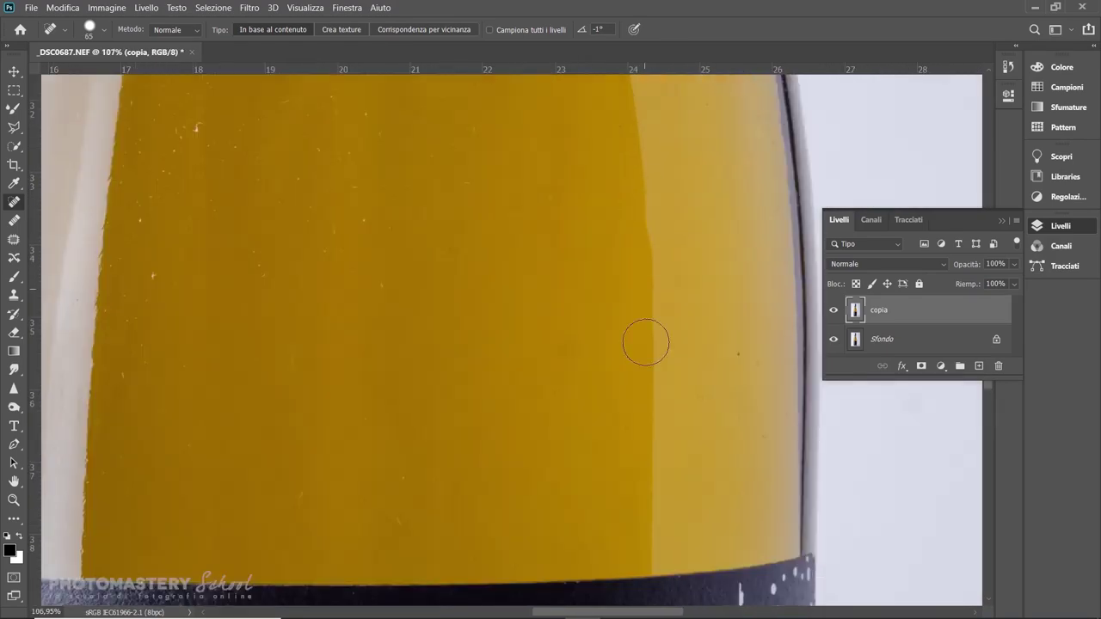
Heal the uneven reflection edge above the label and, with a 60 px brush, the dark spot on the neck
{"action": "left_click", "coordinate": [643, 255]}
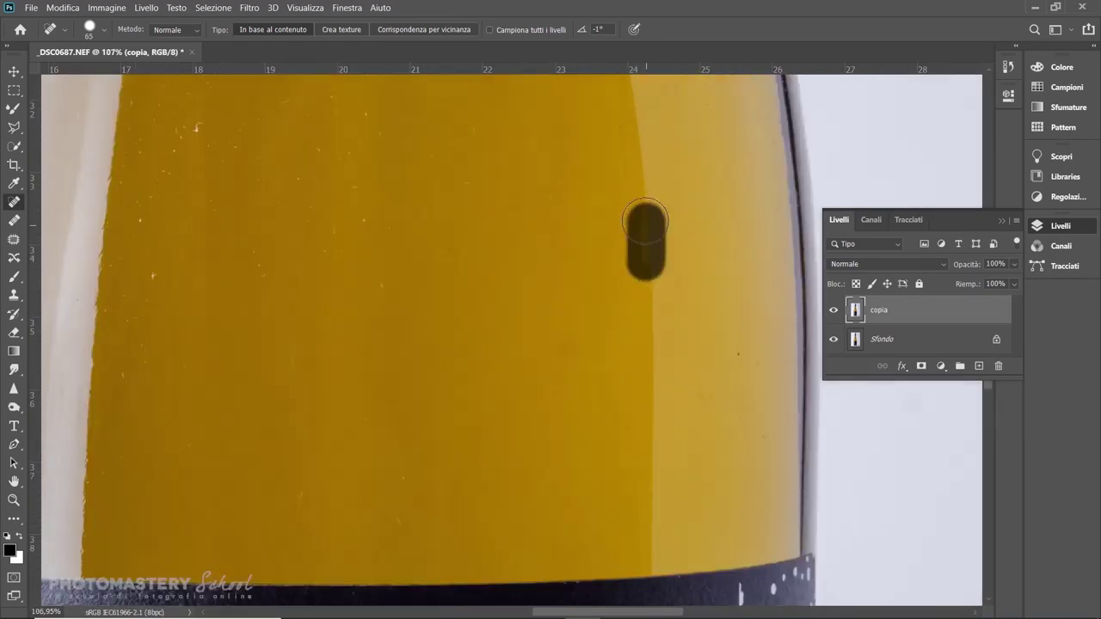
{"action": "left_click", "coordinate": [474, 359]}
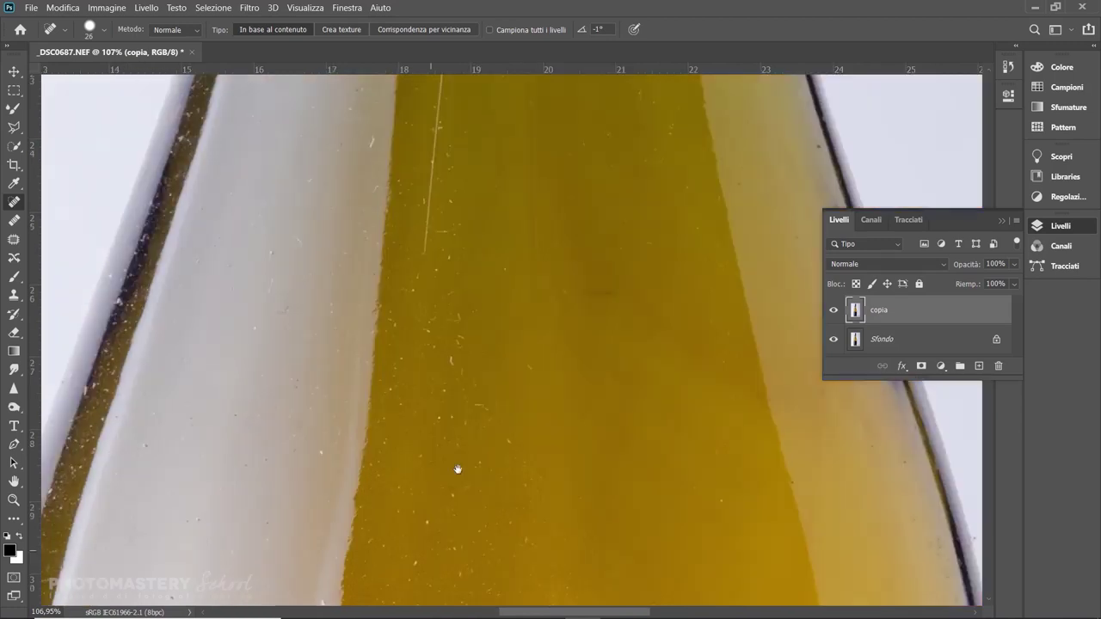
{"action": "scroll", "coordinate": [458, 470], "scroll_direction": "down", "scroll_amount": 5}
{"action": "left_click_drag", "start_coordinate": [460, 399], "coordinate": [490, 343]}
{"action": "right_click", "coordinate": [531, 289], "text": "alt"}
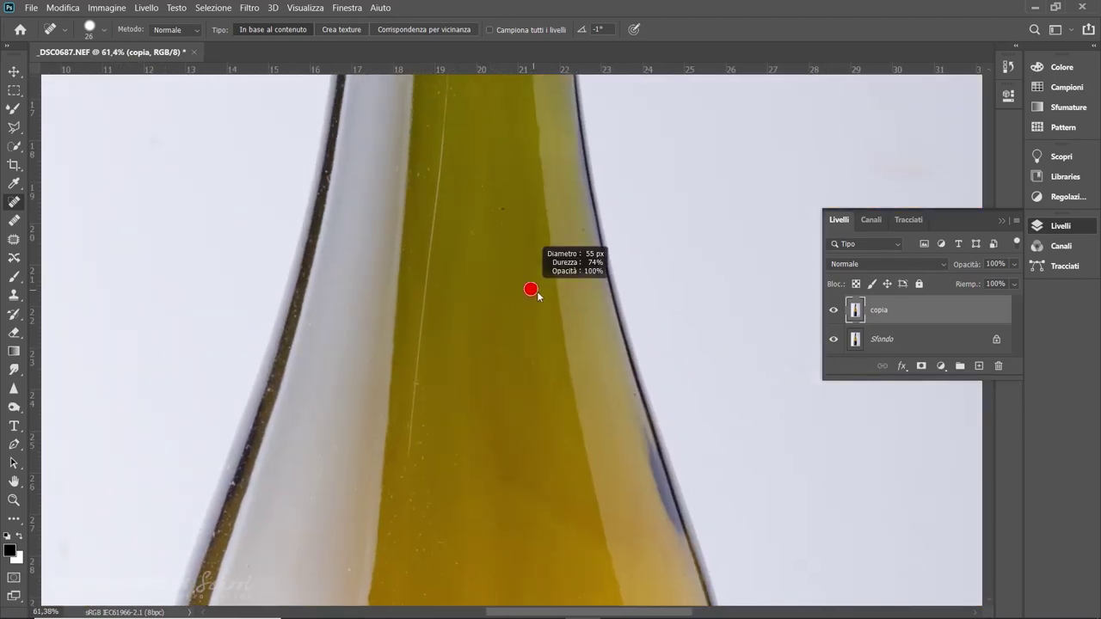
{"action": "left_click_drag", "start_coordinate": [541, 264], "coordinate": [540, 251]}
{"action": "left_click", "coordinate": [504, 207]}
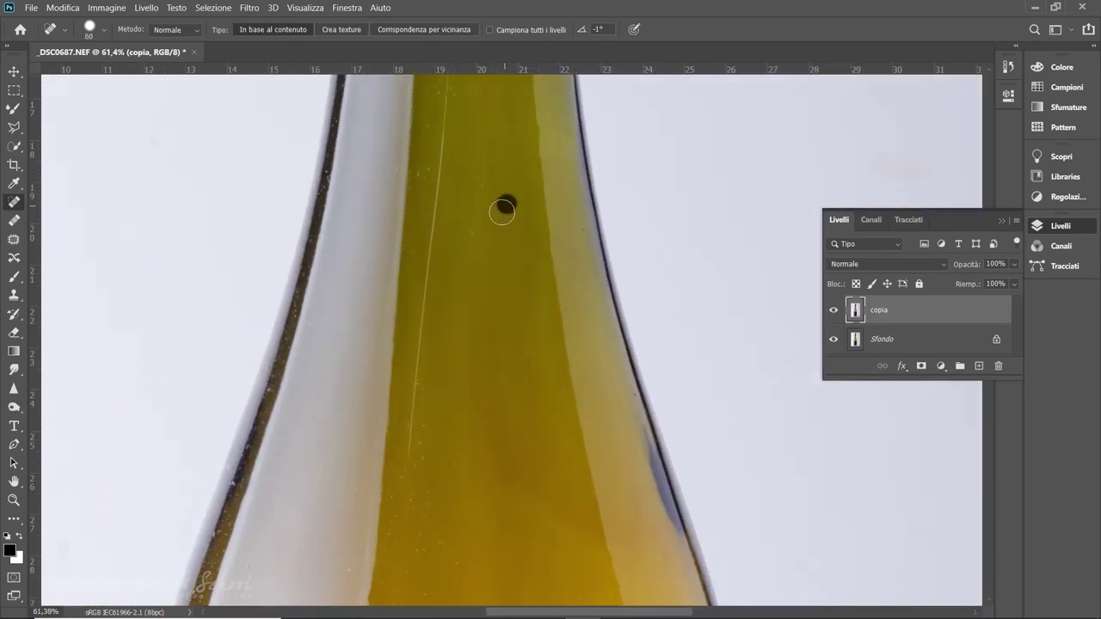
Remove the long thin scratch on the green glass of the neck with a straight healing stroke from the liquid line to its lower end
{"action": "scroll", "coordinate": [512, 283], "scroll_direction": "up", "scroll_amount": 2}
{"action": "scroll", "coordinate": [447, 356], "scroll_direction": "down", "scroll_amount": 2}
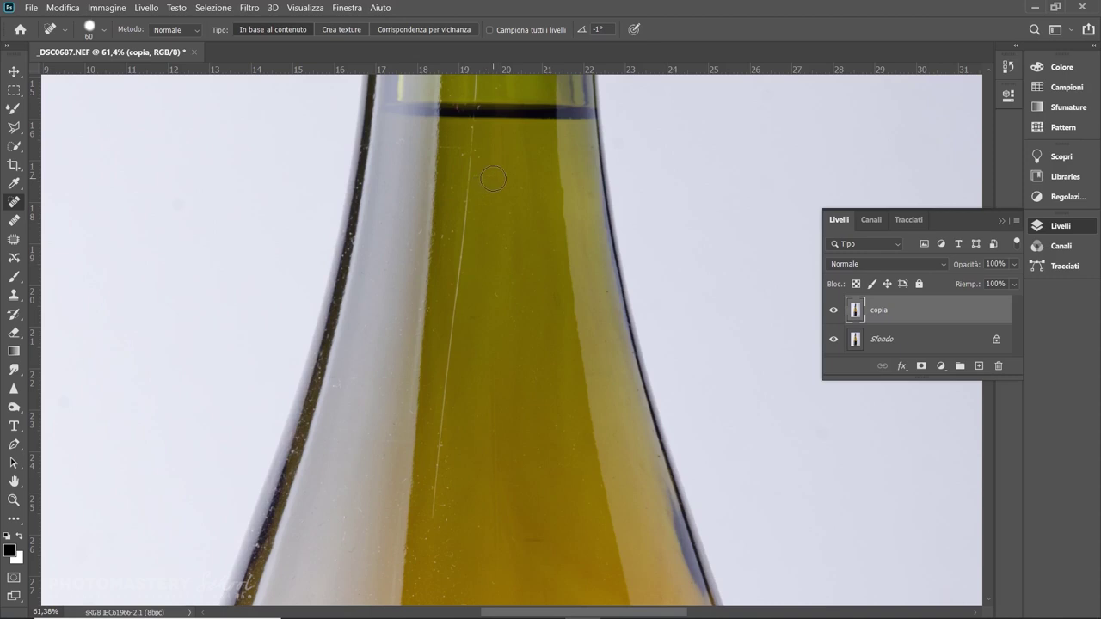
{"action": "left_click_drag", "start_coordinate": [513, 197], "coordinate": [505, 200]}
{"action": "left_click_drag", "start_coordinate": [469, 126], "coordinate": [442, 450]}
{"action": "key", "text": "ctrl+z"}
{"action": "left_click", "coordinate": [472, 124]}
{"action": "left_click", "coordinate": [431, 520], "text": "shift"}
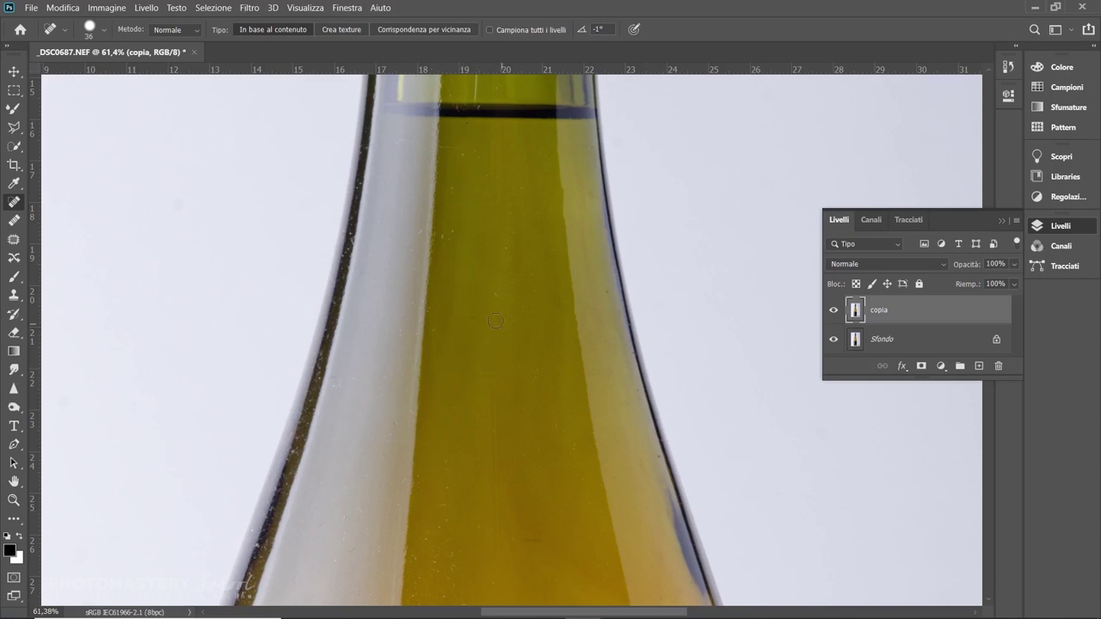
Heal the remaining dust specks on the neck glass and along its reflection edge with a 36 px brush, working up to the capsule
{"action": "scroll", "coordinate": [496, 321], "scroll_direction": "up", "scroll_amount": 5}
{"action": "left_click_drag", "start_coordinate": [457, 184], "coordinate": [445, 300]}
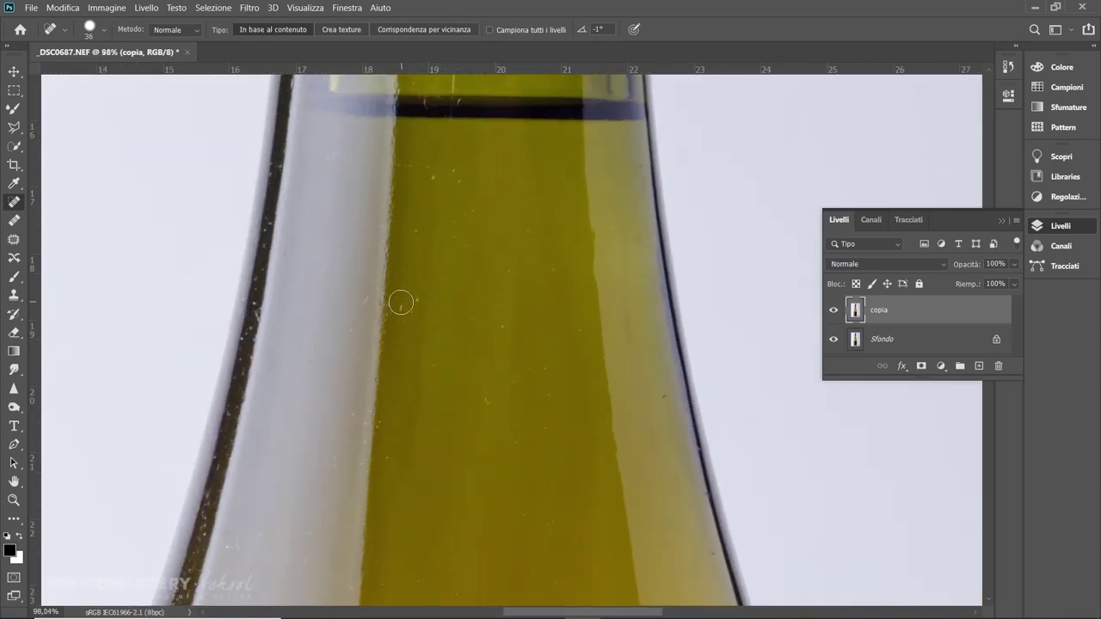
{"action": "left_click_drag", "start_coordinate": [419, 330], "coordinate": [421, 433]}
{"action": "left_click_drag", "start_coordinate": [423, 166], "coordinate": [414, 372]}
{"action": "left_click_drag", "start_coordinate": [444, 315], "coordinate": [447, 188]}
{"action": "left_click_drag", "start_coordinate": [468, 115], "coordinate": [461, 224]}
{"action": "mouse_move", "coordinate": [511, 193]}
{"action": "left_mouse_down"}
{"action": "mouse_move", "coordinate": [508, 210]}
{"action": "mouse_move", "coordinate": [568, 322]}
{"action": "left_mouse_up"}
{"action": "left_click_drag", "start_coordinate": [380, 249], "coordinate": [413, 258]}
{"action": "left_click_drag", "start_coordinate": [456, 220], "coordinate": [413, 395]}
{"action": "left_click_drag", "start_coordinate": [572, 303], "coordinate": [587, 314]}
{"action": "left_click_drag", "start_coordinate": [525, 207], "coordinate": [553, 425]}
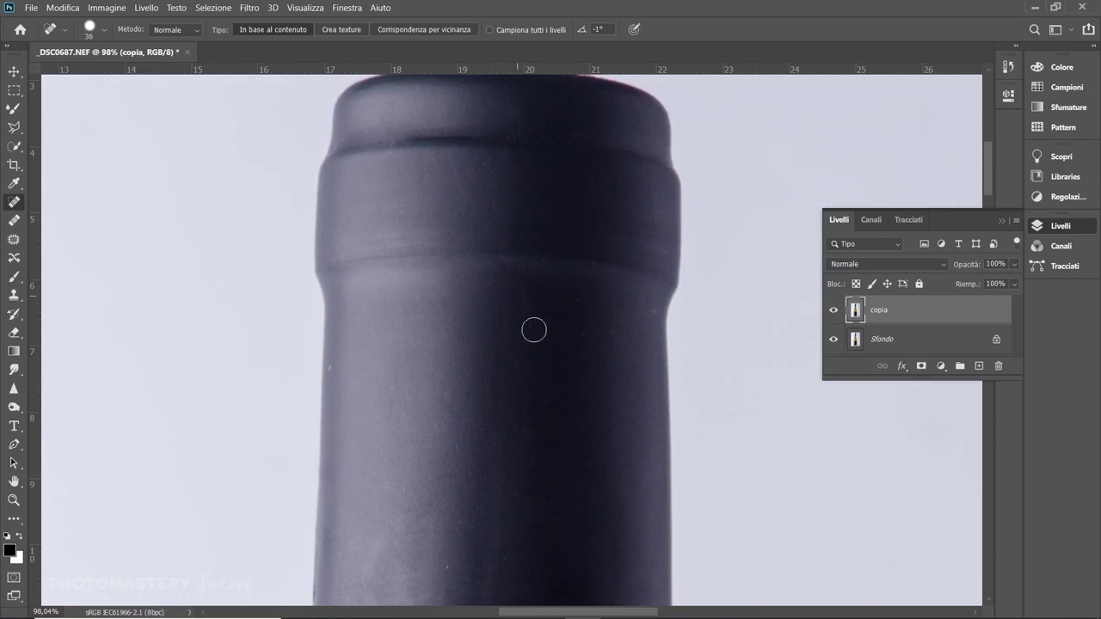
Review the whole retouched bottle for remaining blemishes
{"action": "scroll", "coordinate": [602, 246], "scroll_direction": "down", "scroll_amount": 10}
{"action": "left_click_drag", "start_coordinate": [605, 522], "coordinate": [582, 333]}
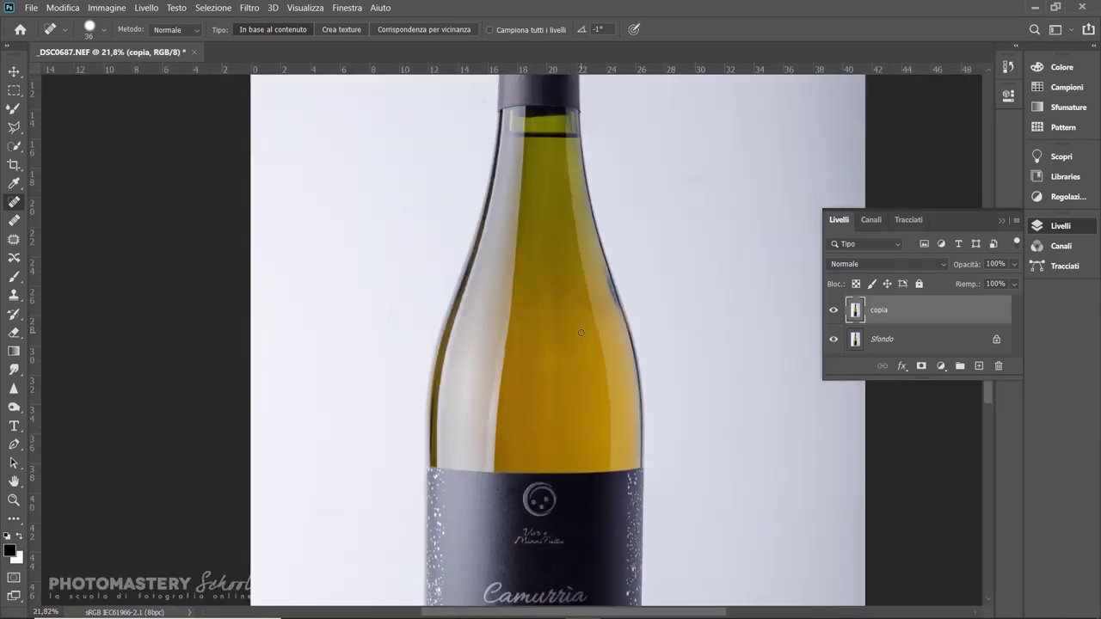
{"action": "scroll", "coordinate": [563, 327], "scroll_direction": "down", "scroll_amount": 2}
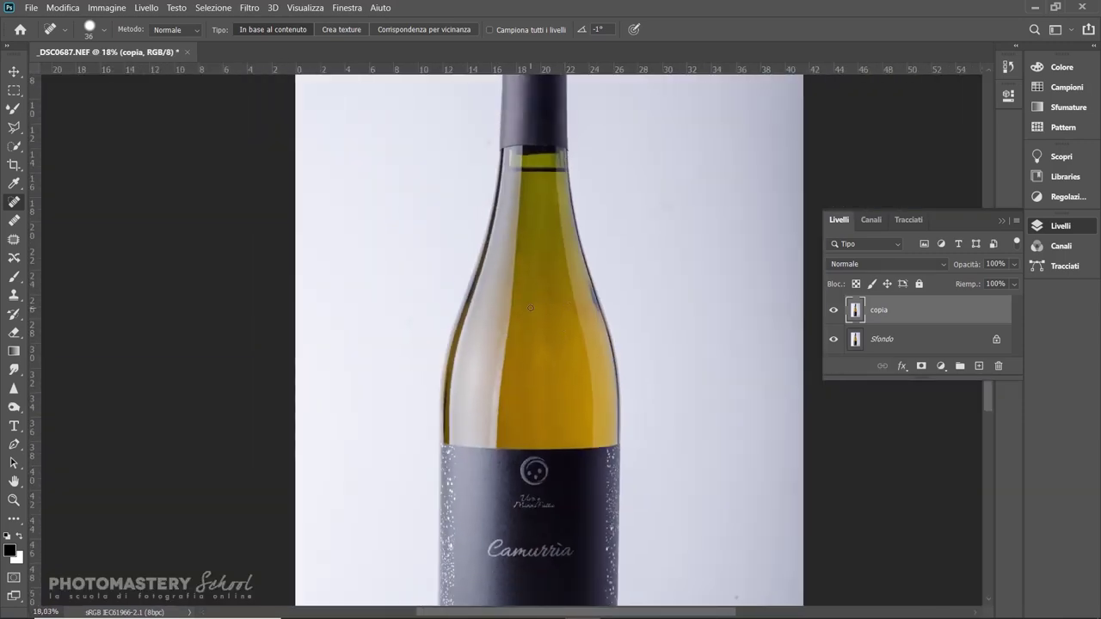
{"action": "scroll", "coordinate": [531, 307], "scroll_direction": "down", "scroll_amount": 3}
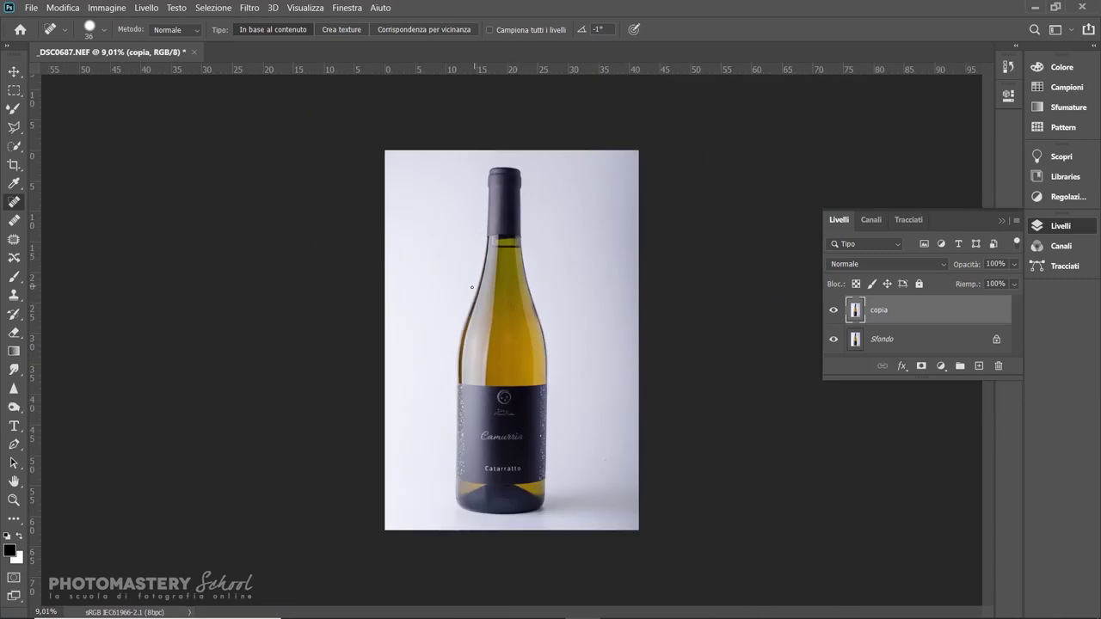
{"action": "scroll", "coordinate": [533, 338], "scroll_direction": "up", "scroll_amount": 1}
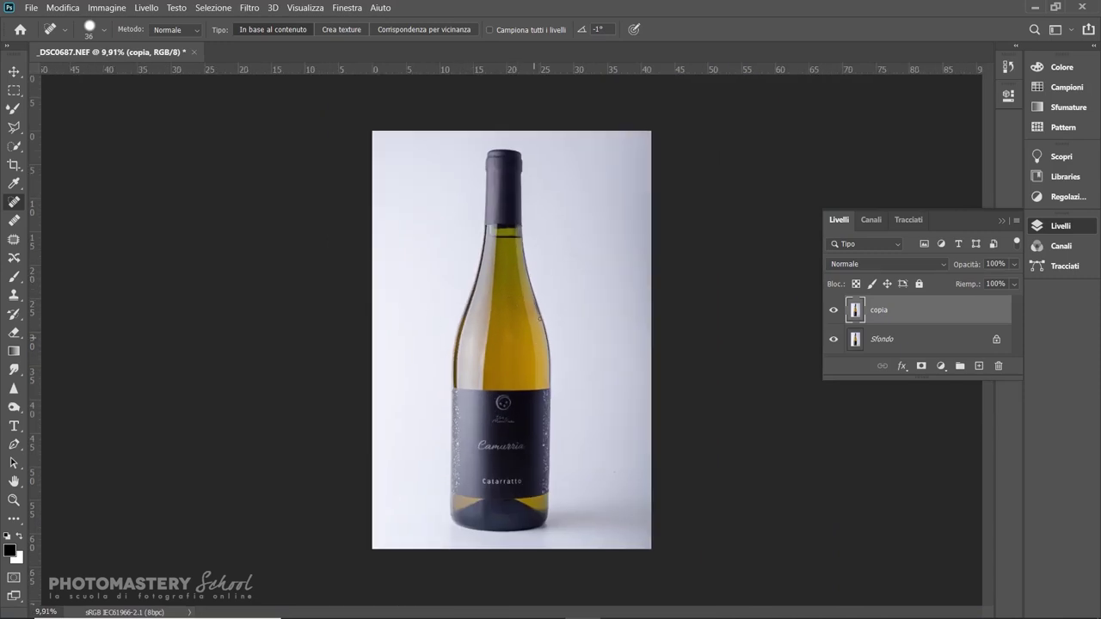
{"action": "scroll", "coordinate": [493, 273], "scroll_direction": "up", "scroll_amount": 1}
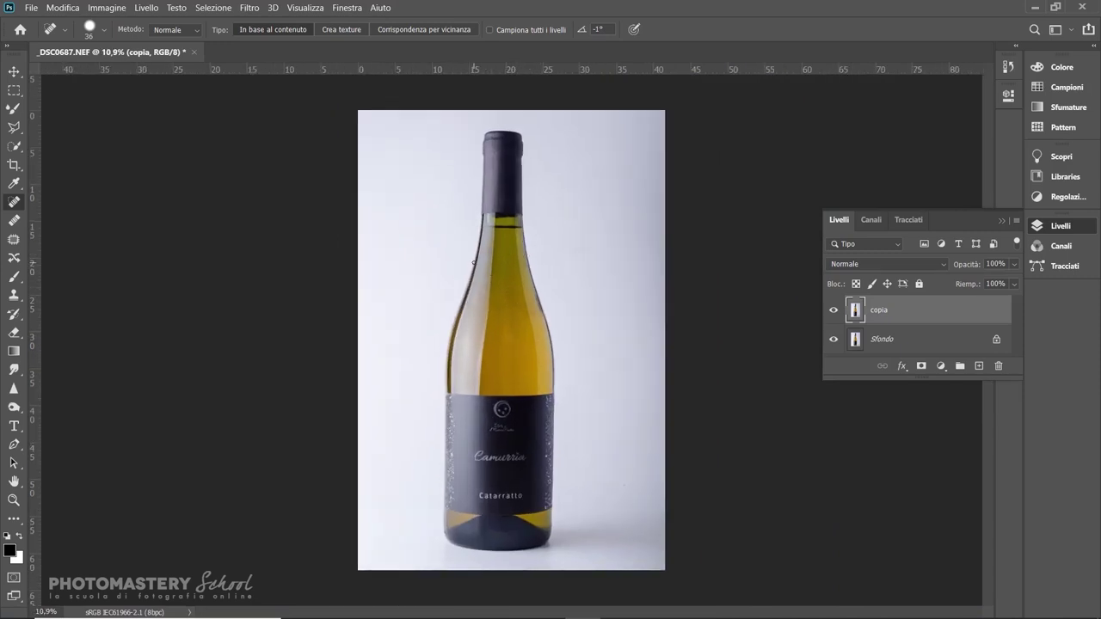
Crop the photo with a slight rotation to straighten the bottle, shifting the image inside the frame to recentre it
{"action": "scroll", "coordinate": [508, 272], "scroll_direction": "up", "scroll_amount": 2}
{"action": "scroll", "coordinate": [525, 276], "scroll_direction": "down", "scroll_amount": 2}
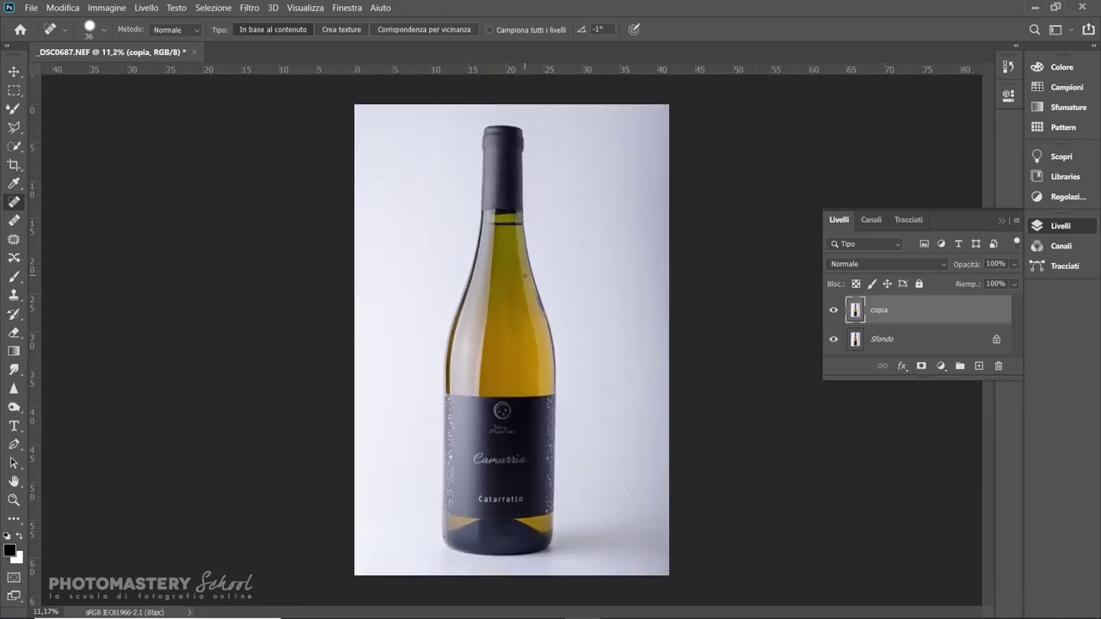
{"action": "left_click", "coordinate": [15, 166]}
{"action": "left_click", "coordinate": [593, 281]}
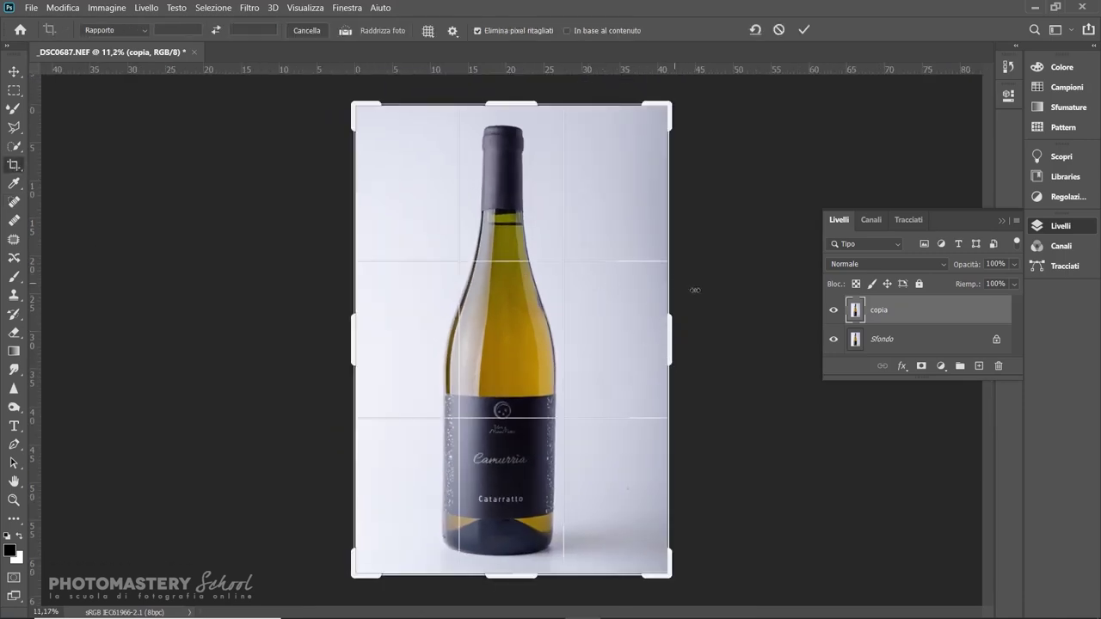
{"action": "left_click_drag", "start_coordinate": [703, 280], "coordinate": [702, 275]}
{"action": "left_click_drag", "start_coordinate": [529, 309], "coordinate": [536, 309]}
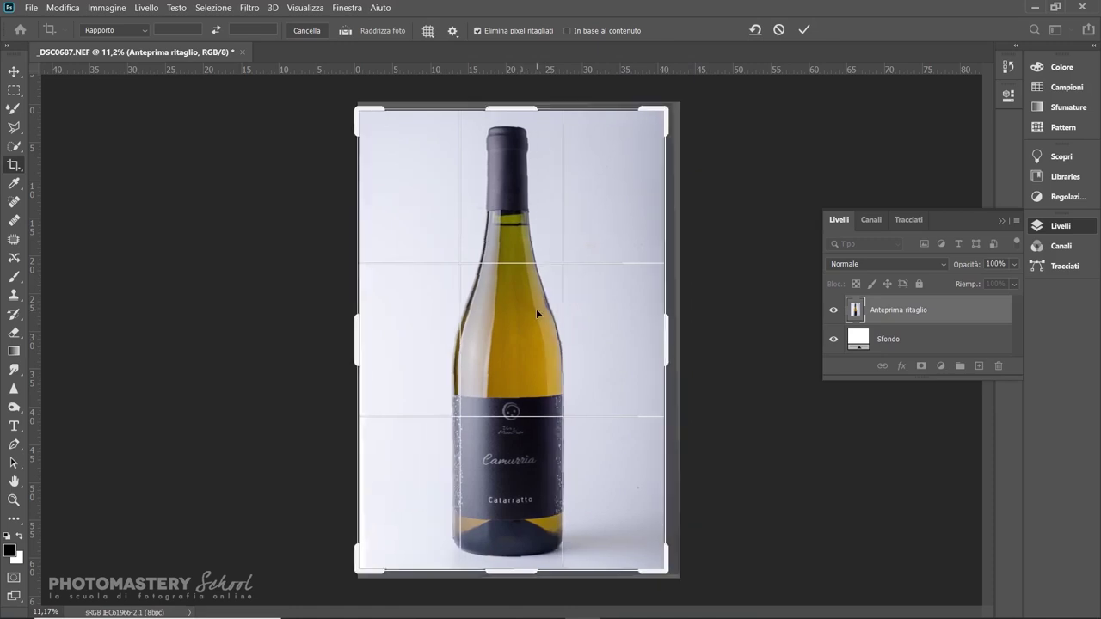
{"action": "key", "text": "Return"}
Clone clean dark glass over the black specks just below the label's lower edge with the Clone Stamp
{"action": "scroll", "coordinate": [522, 524], "scroll_direction": "up", "scroll_amount": 12}
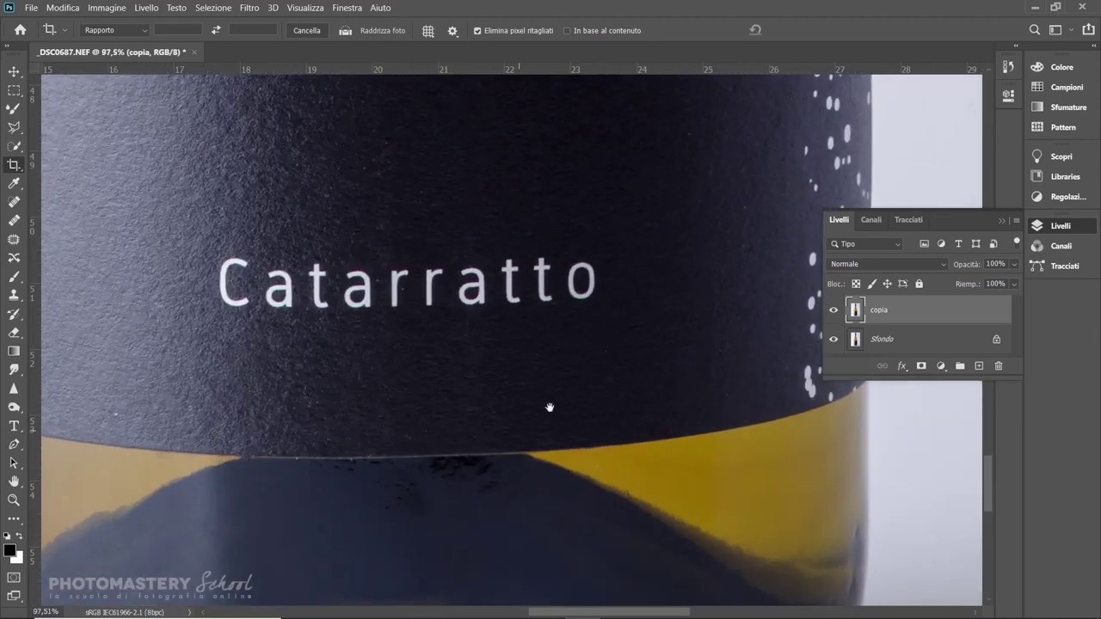
{"action": "left_click_drag", "start_coordinate": [550, 408], "coordinate": [552, 404]}
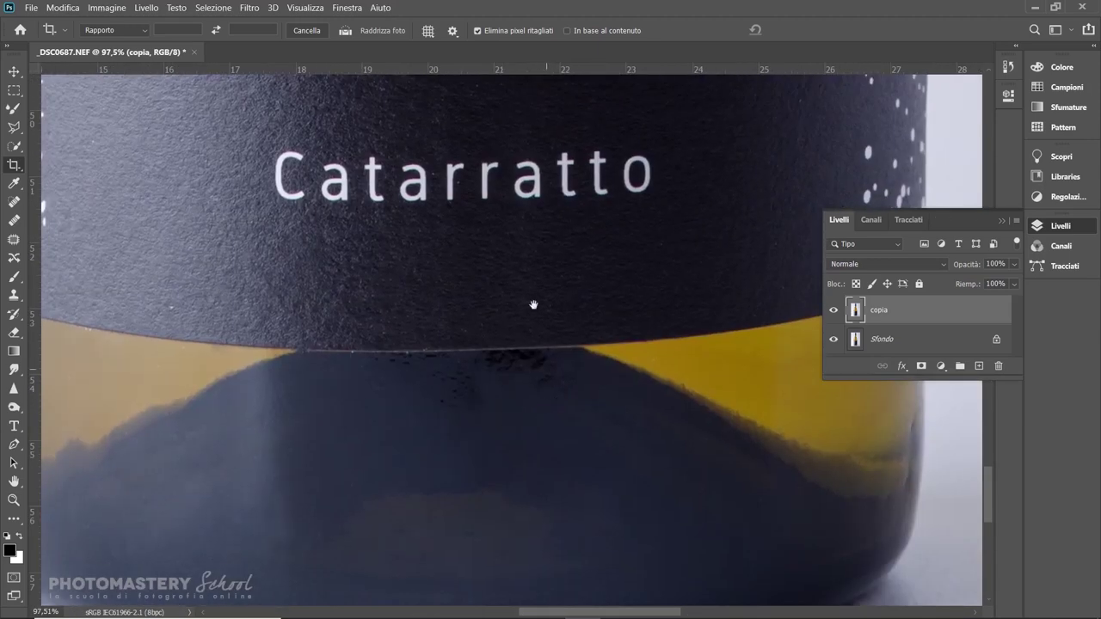
{"action": "left_click_drag", "start_coordinate": [485, 333], "coordinate": [520, 304]}
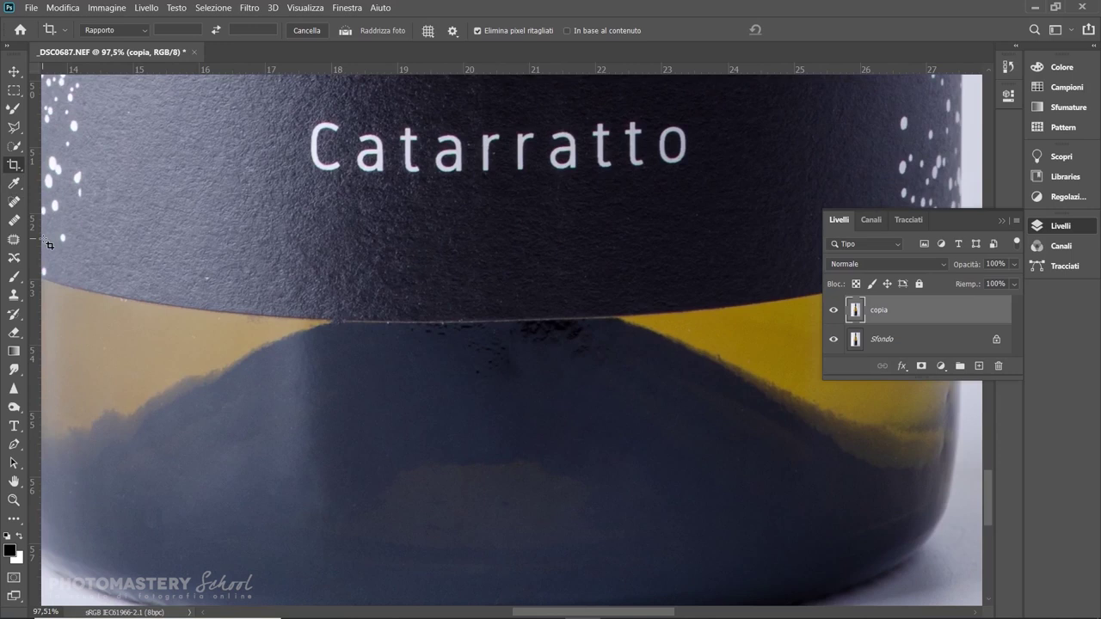
{"action": "left_click", "coordinate": [13, 293]}
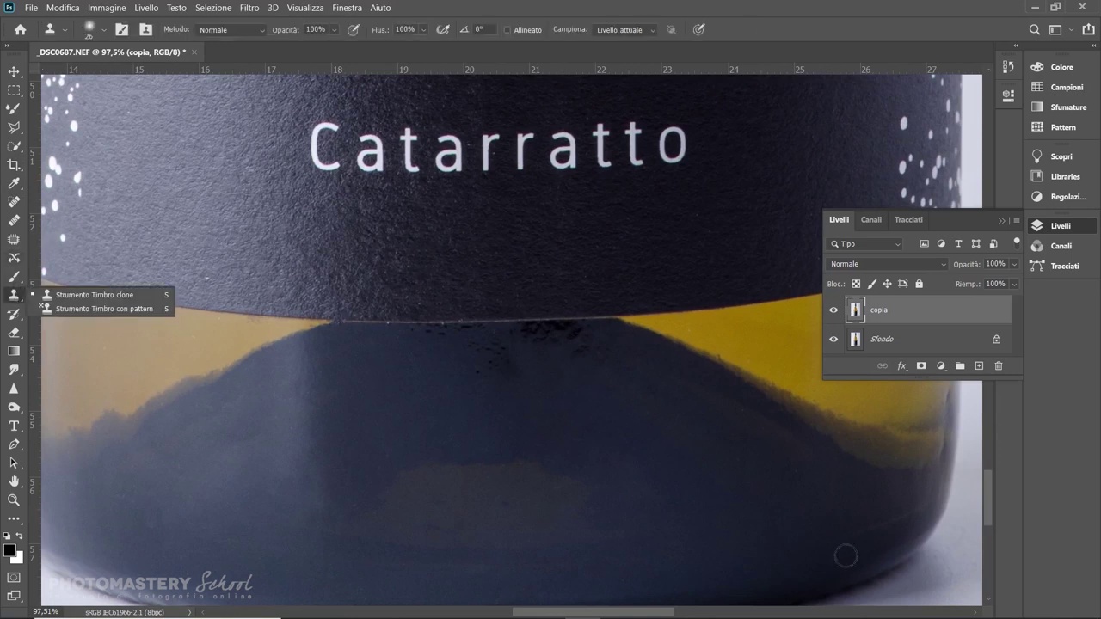
{"action": "left_click", "coordinate": [543, 364]}
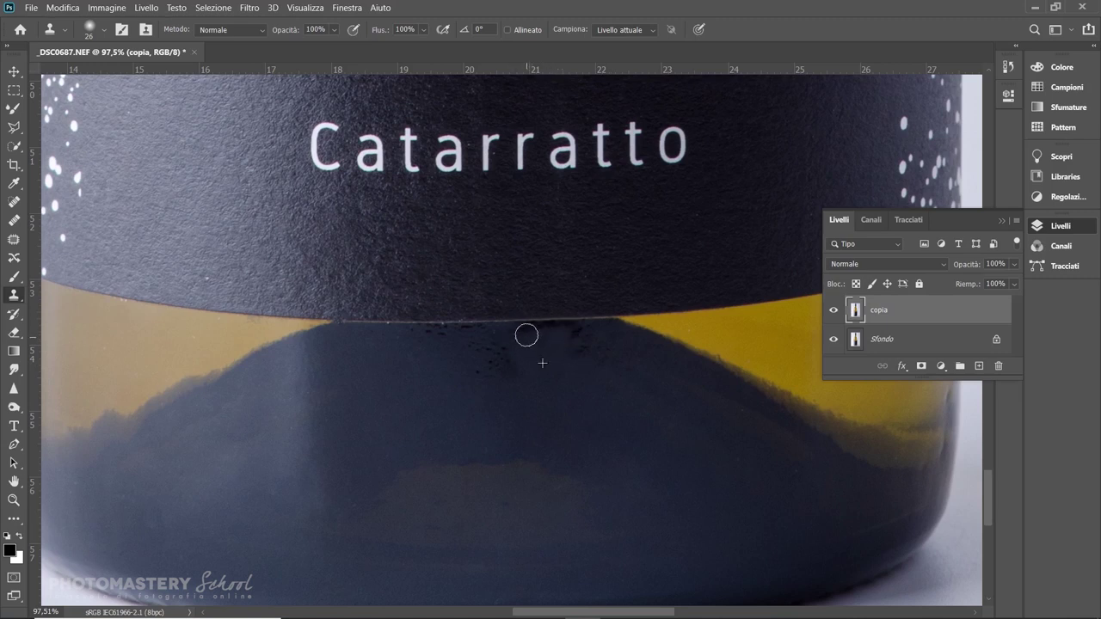
{"action": "left_click_drag", "start_coordinate": [544, 328], "coordinate": [579, 327]}
{"action": "mouse_move", "coordinate": [465, 347]}
{"action": "left_mouse_down"}
{"action": "mouse_move", "coordinate": [484, 371]}
{"action": "mouse_move", "coordinate": [511, 363]}
{"action": "left_mouse_up"}
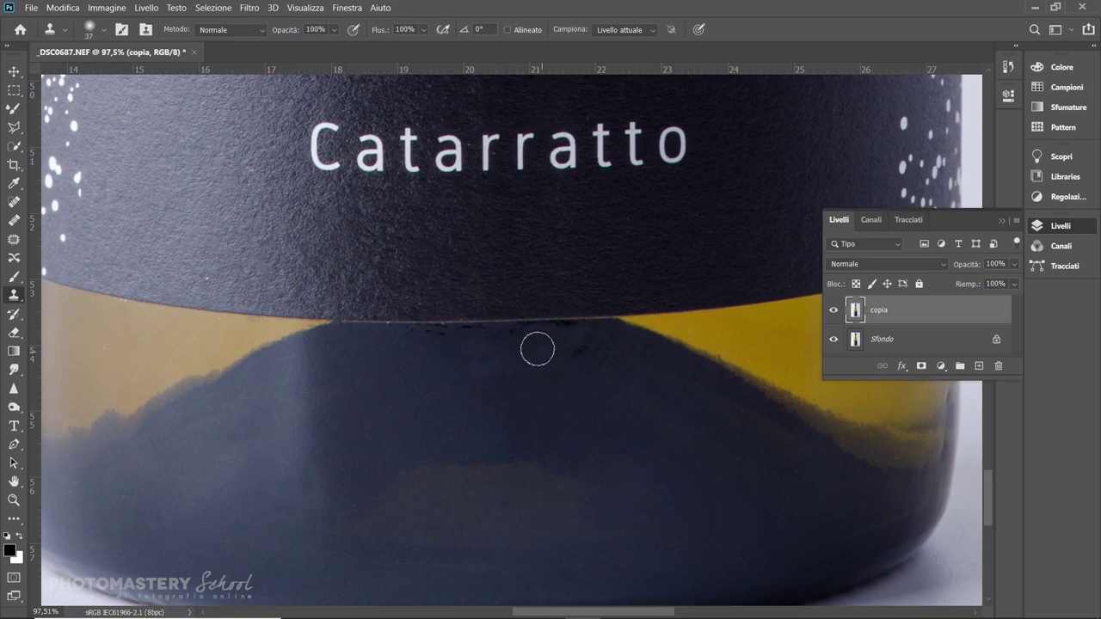
Adjust the Clone Stamp's size and opacity and cover the remaining dark marks beneath the label's lower edge
{"action": "scroll", "coordinate": [450, 324], "scroll_direction": "up", "scroll_amount": 5}
{"action": "right_click", "coordinate": [407, 351], "text": "alt"}
{"action": "left_click", "coordinate": [334, 30]}
{"action": "left_click_drag", "start_coordinate": [430, 337], "coordinate": [443, 347]}
{"action": "right_click", "coordinate": [438, 363], "text": "alt"}
{"action": "left_click", "coordinate": [334, 30]}
{"action": "left_click_drag", "start_coordinate": [341, 46], "coordinate": [381, 46]}
{"action": "left_click_drag", "start_coordinate": [481, 330], "coordinate": [588, 320]}
Clean the full strip of glass along the label's lower edge with cloning strokes, sampling fresh glass beside each blemish
{"action": "scroll", "coordinate": [696, 336], "scroll_direction": "up", "scroll_amount": 4}
{"action": "right_click", "coordinate": [671, 337], "text": "alt"}
{"action": "left_click_drag", "start_coordinate": [693, 320], "coordinate": [580, 314]}
{"action": "left_click", "coordinate": [571, 345], "text": "alt"}
{"action": "left_click_drag", "start_coordinate": [576, 320], "coordinate": [572, 324]}
{"action": "mouse_move", "coordinate": [149, 342]}
{"action": "left_mouse_down"}
{"action": "mouse_move", "coordinate": [361, 359]}
{"action": "mouse_move", "coordinate": [466, 347]}
{"action": "left_mouse_up"}
{"action": "left_click", "coordinate": [565, 358], "text": "alt"}
{"action": "left_click_drag", "start_coordinate": [550, 347], "coordinate": [456, 350]}
Clone out the remaining spot on the dark glass at the bottle's base
{"action": "right_click", "coordinate": [406, 418], "text": "alt"}
{"action": "left_click", "coordinate": [667, 460], "text": "alt"}
{"action": "left_click", "coordinate": [601, 454]}
{"action": "scroll", "coordinate": [473, 494], "scroll_direction": "down", "scroll_amount": 5}
{"action": "right_click", "coordinate": [823, 570], "text": "alt"}
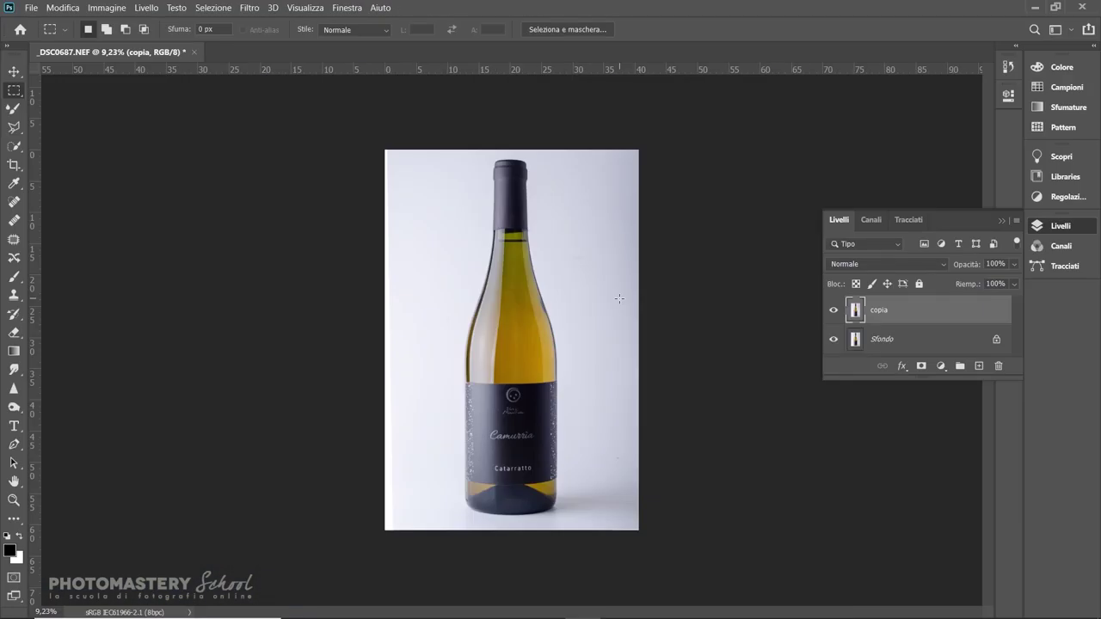
Try to select the whole bottle automatically with Select Subject and fit the image in view
{"action": "scroll", "coordinate": [498, 160], "scroll_direction": "up", "scroll_amount": 3}
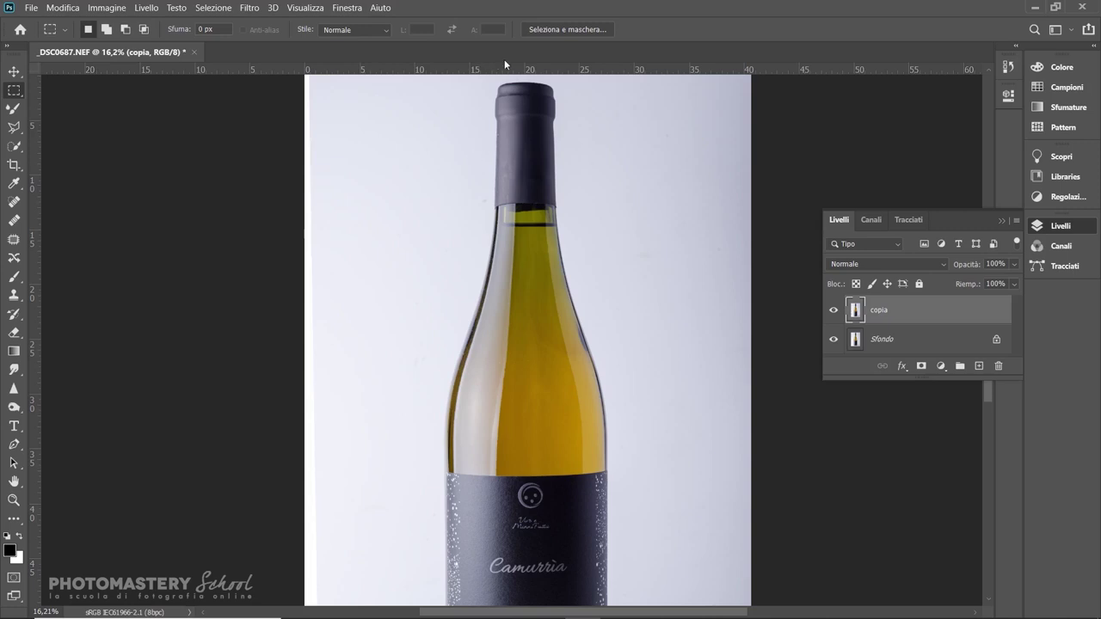
{"action": "scroll", "coordinate": [543, 144], "scroll_direction": "up", "scroll_amount": 5}
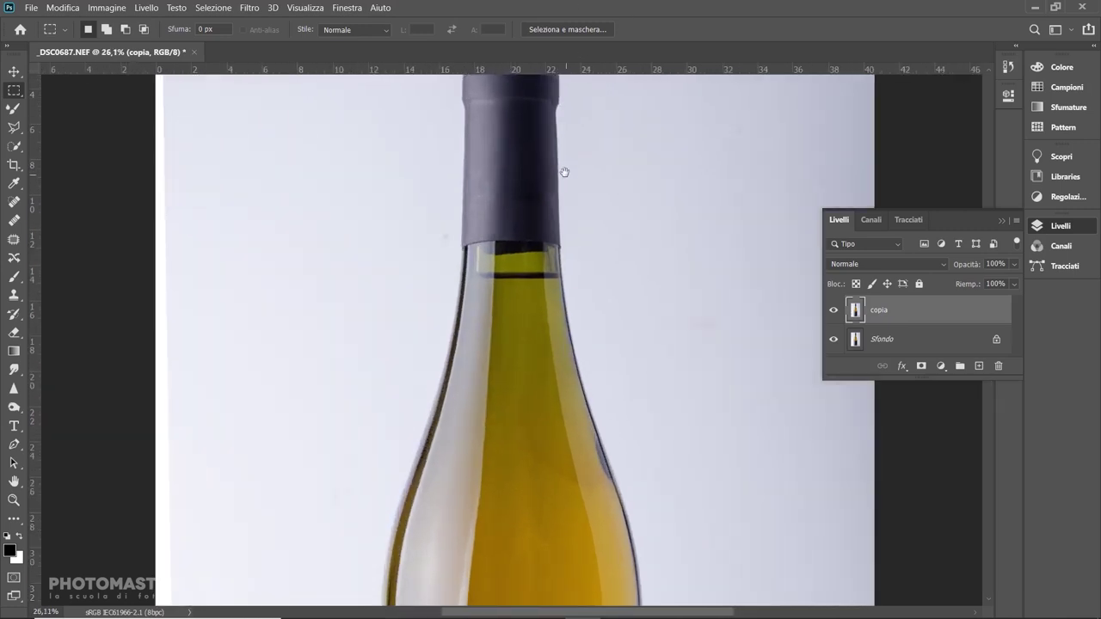
{"action": "left_click_drag", "start_coordinate": [563, 172], "coordinate": [548, 307]}
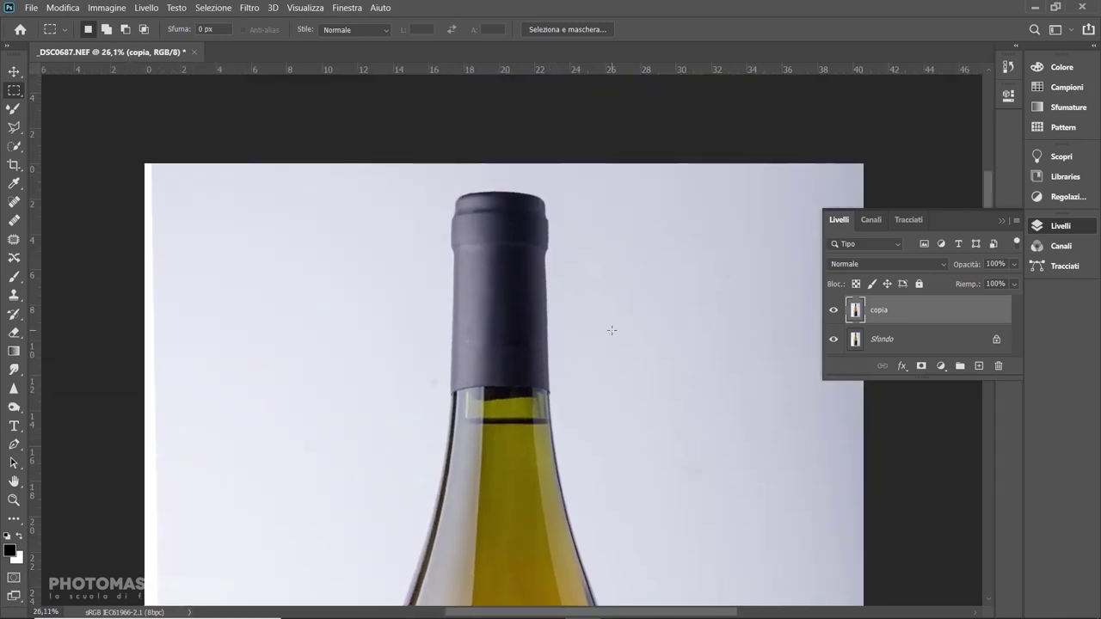
{"action": "left_click_drag", "start_coordinate": [585, 542], "coordinate": [581, 377]}
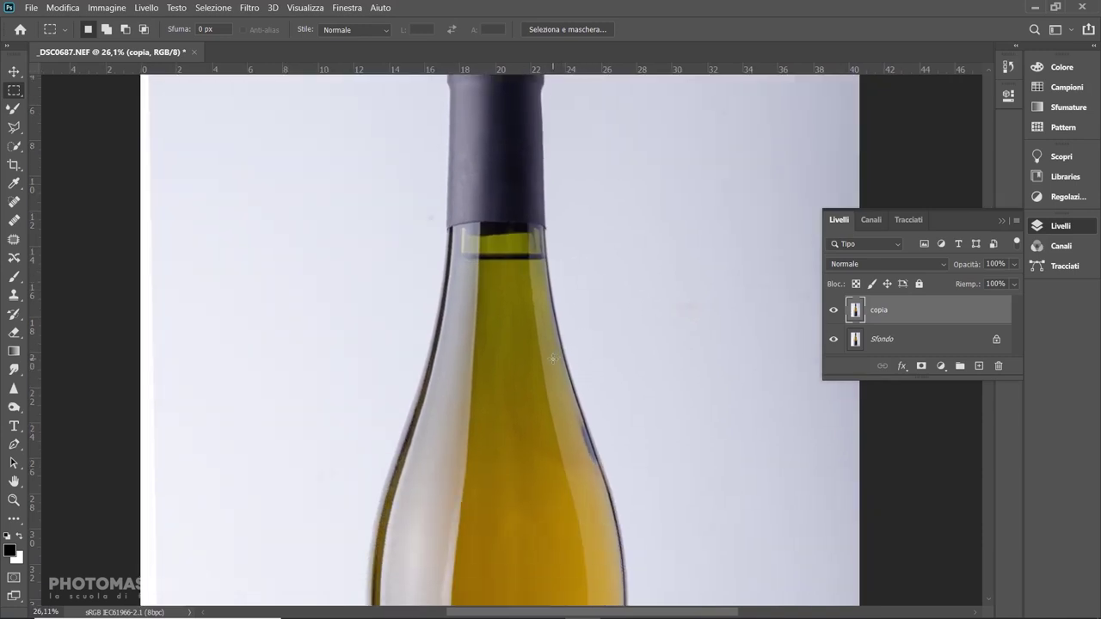
{"action": "scroll", "coordinate": [455, 286], "scroll_direction": "up", "scroll_amount": 4}
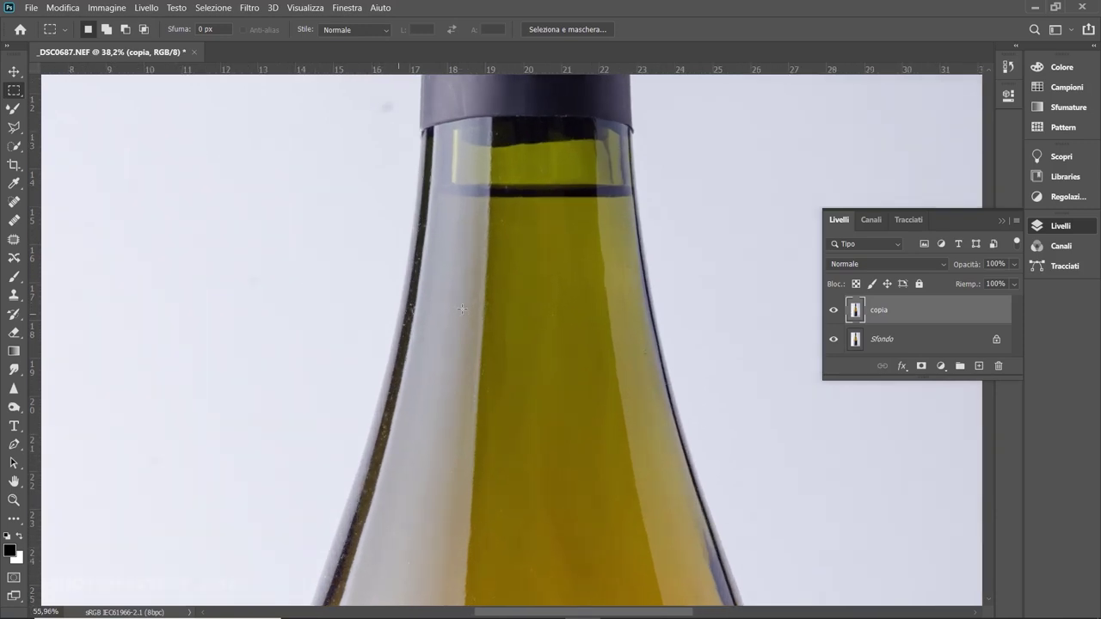
{"action": "scroll", "coordinate": [419, 295], "scroll_direction": "up", "scroll_amount": 1}
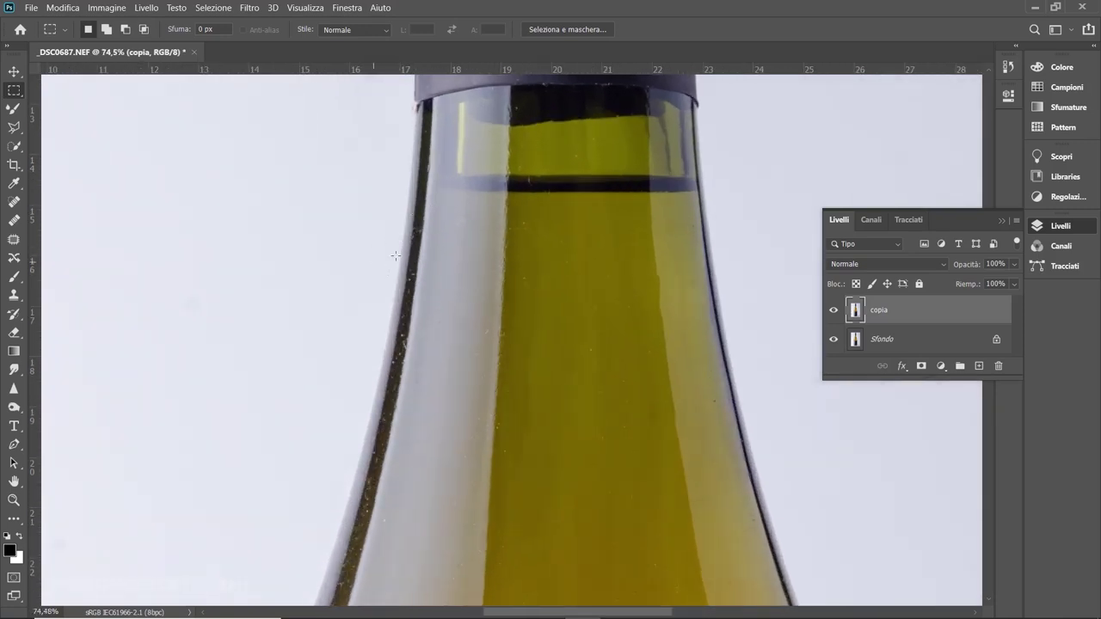
{"action": "left_click", "coordinate": [13, 150]}
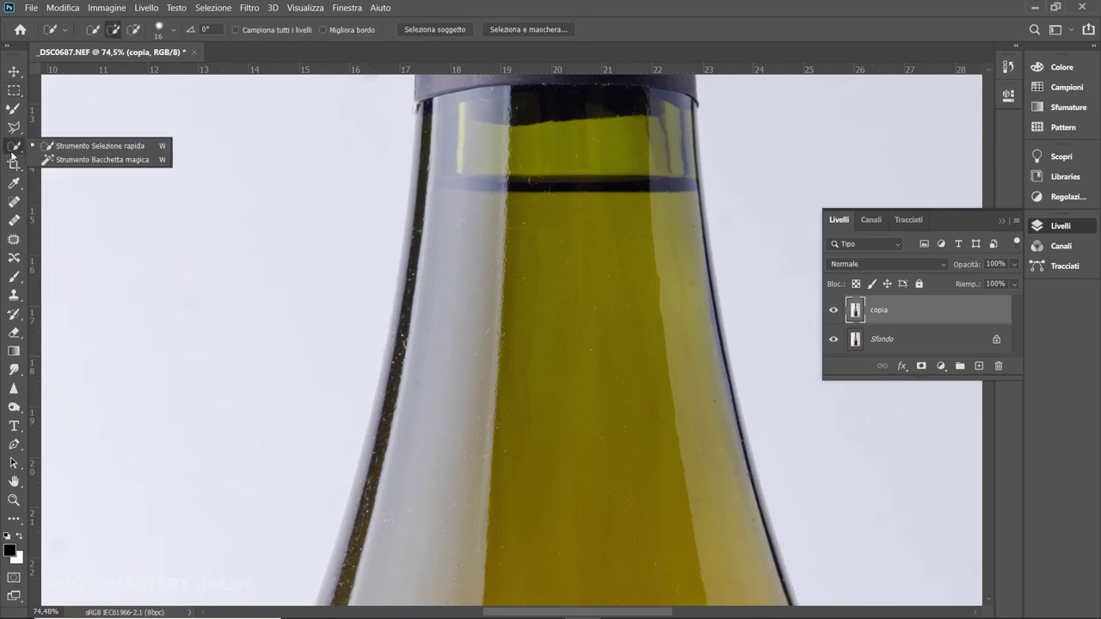
{"action": "left_click", "coordinate": [107, 148]}
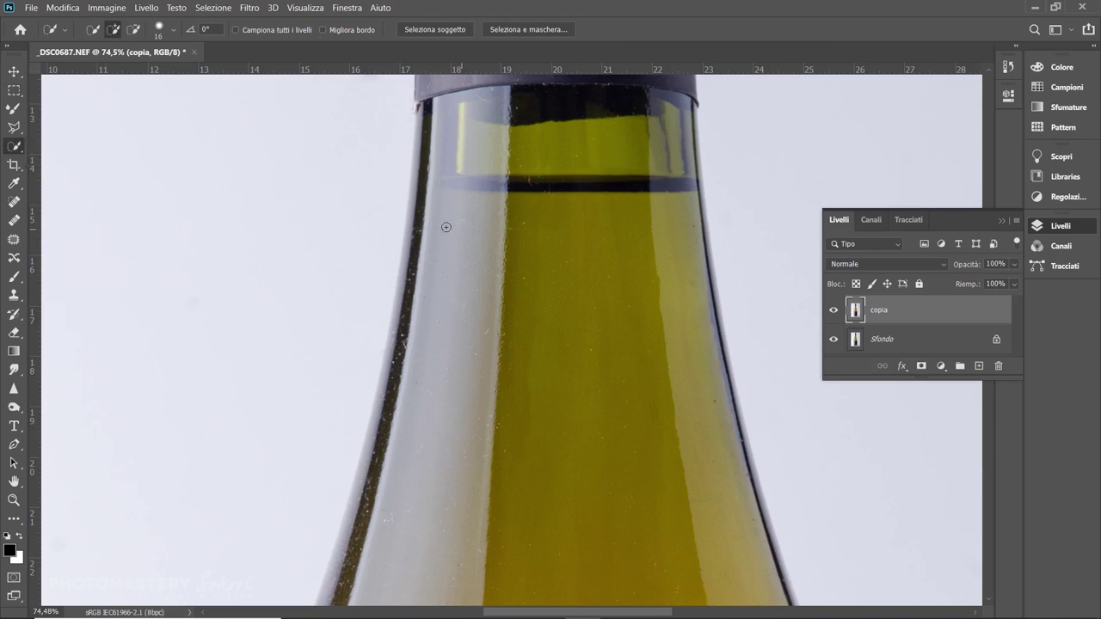
{"action": "left_click", "coordinate": [439, 32]}
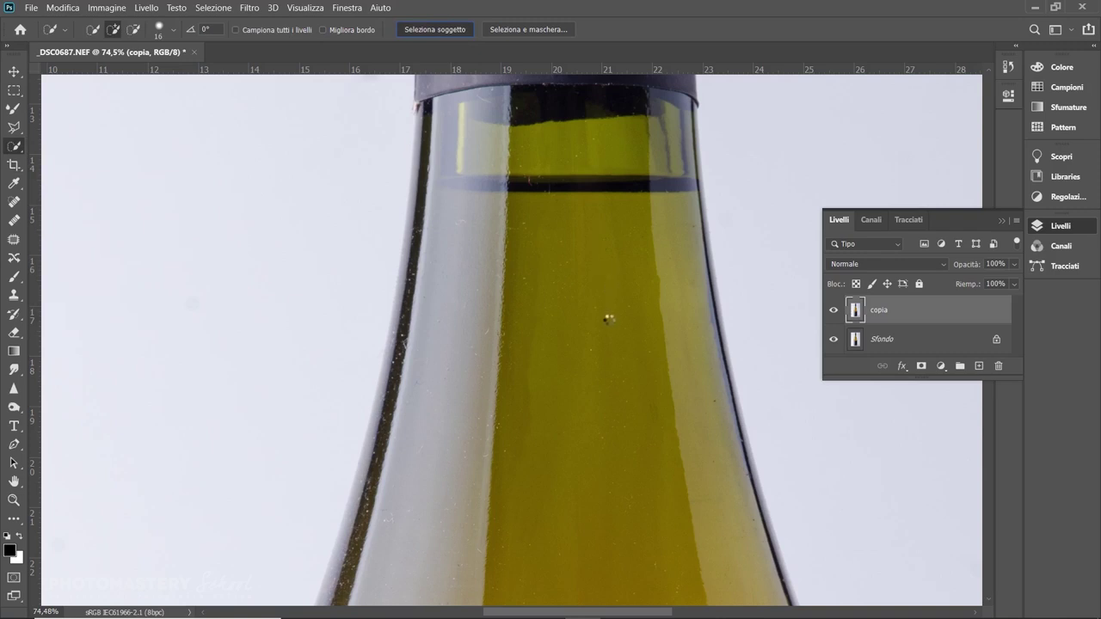
{"action": "key", "text": "ctrl+0"}
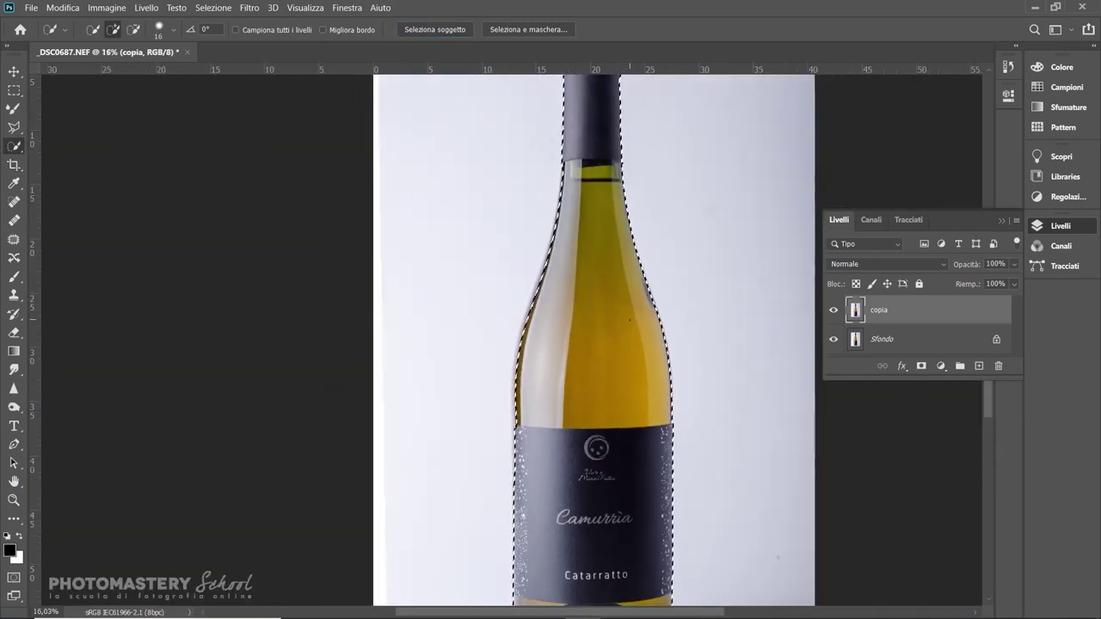
Examine how closely the selection follows the bottle's glass and label edges, and deselect it
{"action": "scroll", "coordinate": [630, 320], "scroll_direction": "up", "scroll_amount": 6}
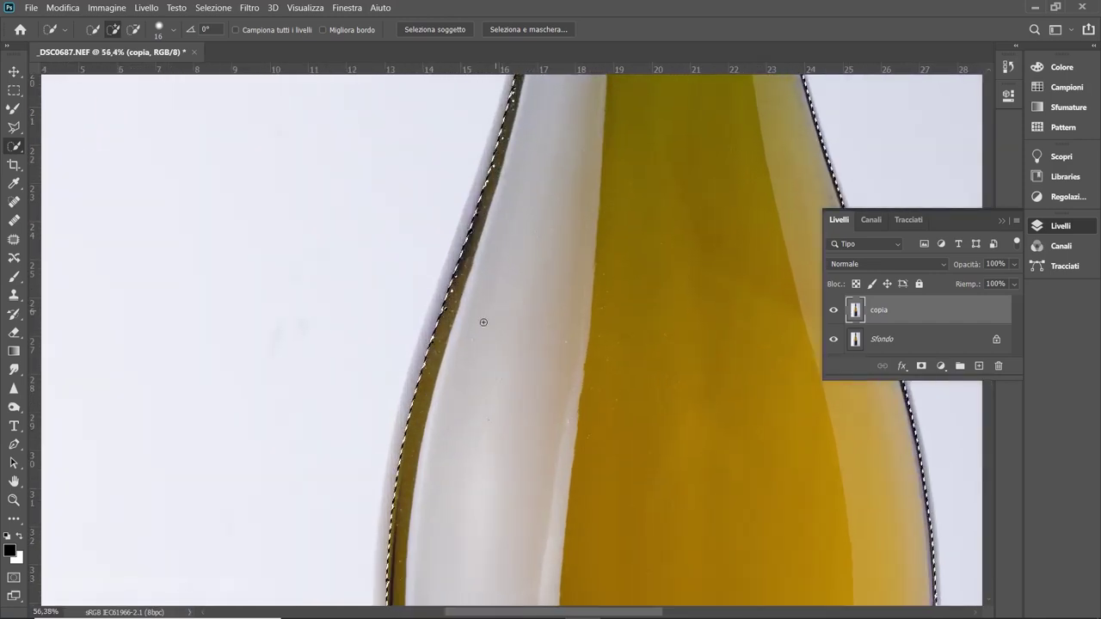
{"action": "scroll", "coordinate": [458, 250], "scroll_direction": "up", "scroll_amount": 2}
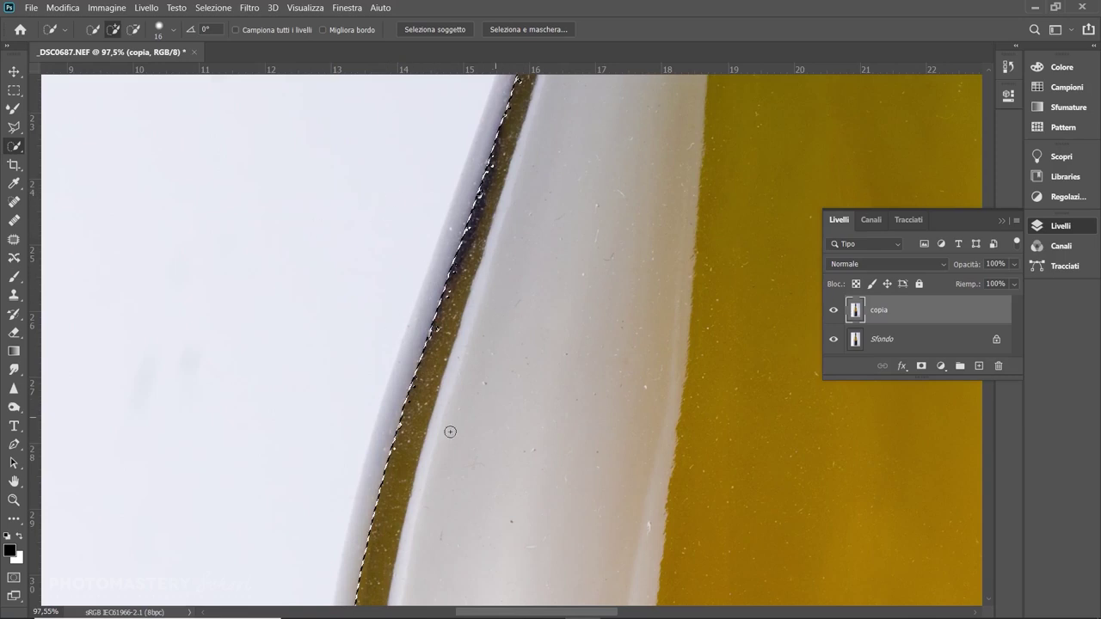
{"action": "scroll", "coordinate": [476, 424], "scroll_direction": "down", "scroll_amount": 5}
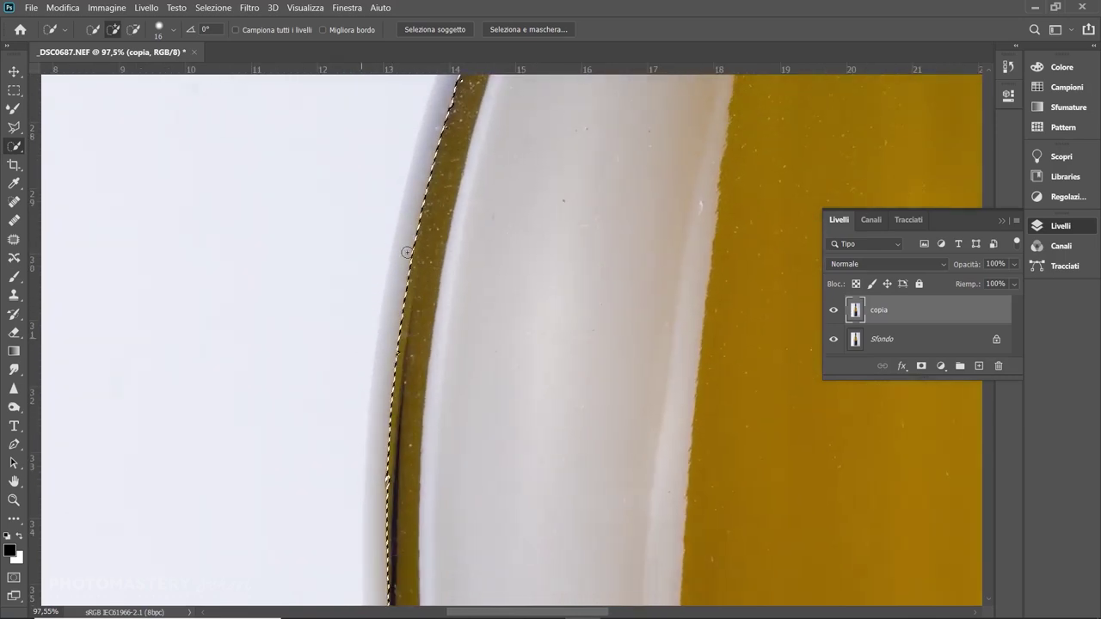
{"action": "scroll", "coordinate": [368, 348], "scroll_direction": "down", "scroll_amount": 5}
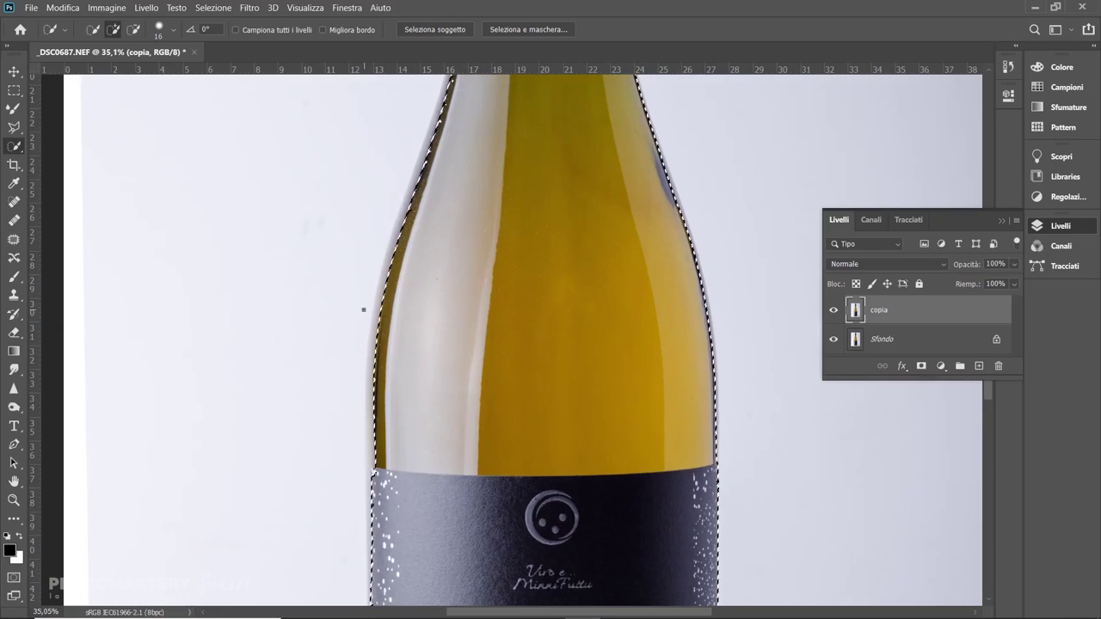
{"action": "scroll", "coordinate": [378, 452], "scroll_direction": "up", "scroll_amount": 8}
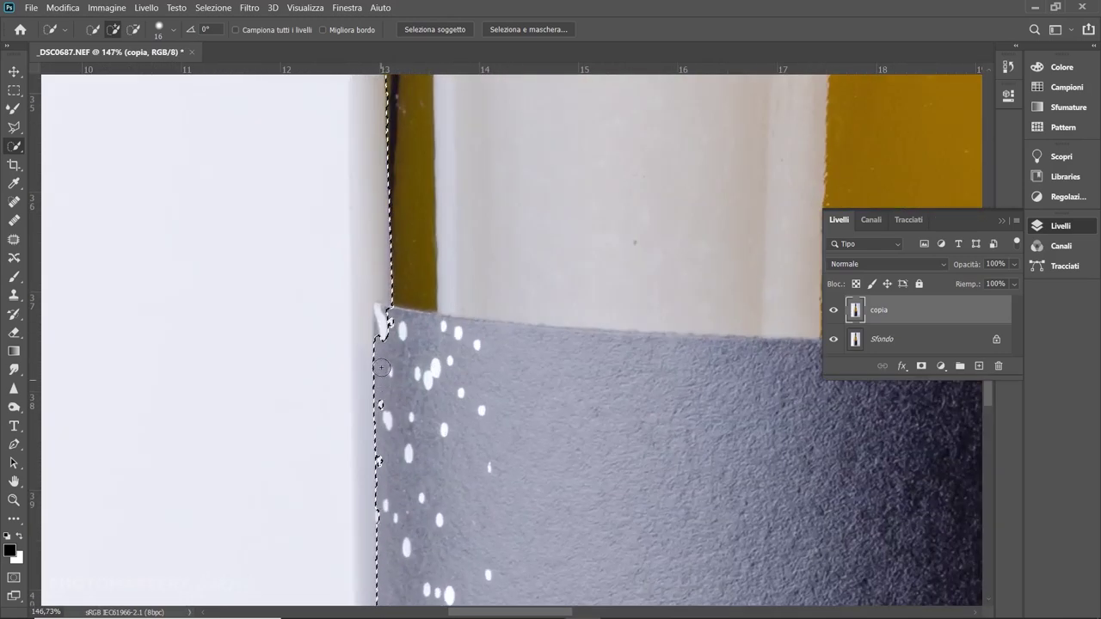
{"action": "scroll", "coordinate": [404, 296], "scroll_direction": "down", "scroll_amount": 5}
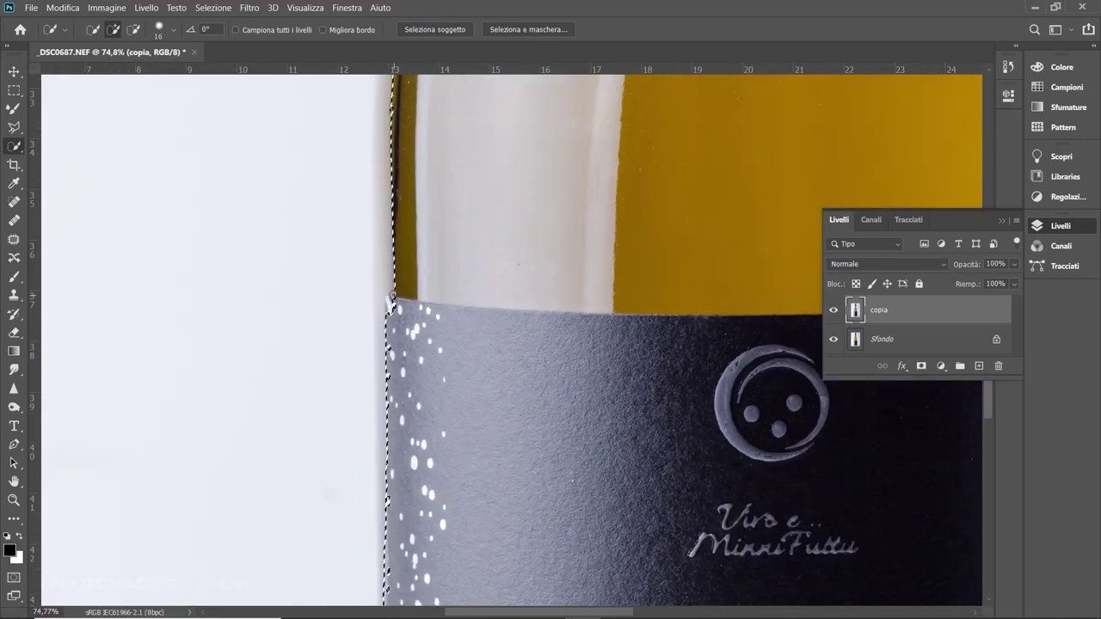
{"action": "scroll", "coordinate": [392, 299], "scroll_direction": "down", "scroll_amount": 5}
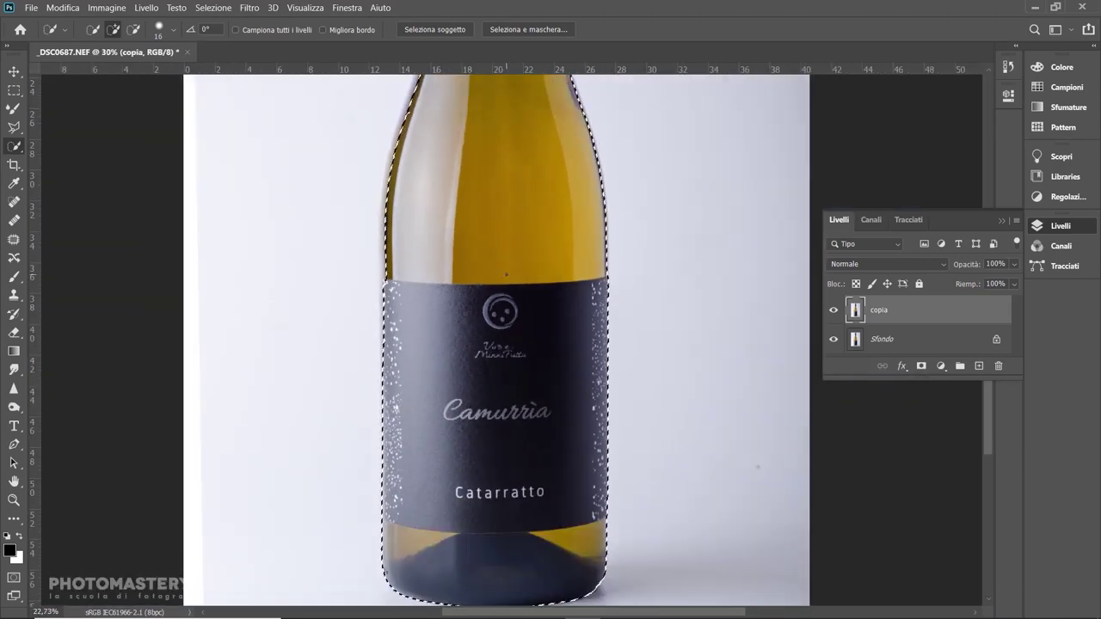
{"action": "scroll", "coordinate": [600, 316], "scroll_direction": "down", "scroll_amount": 2}
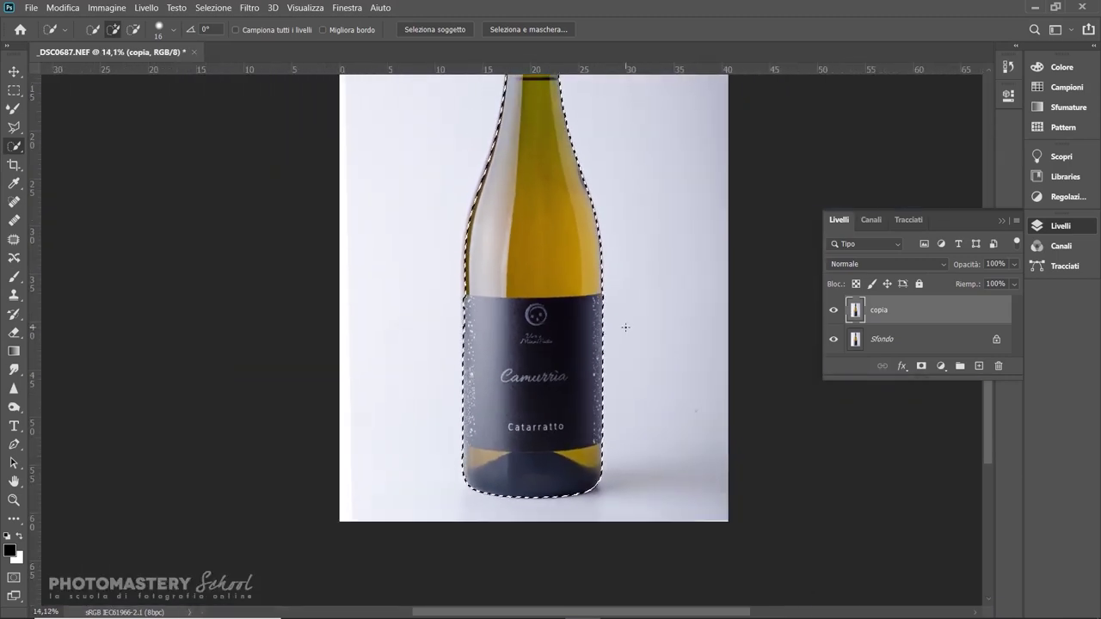
{"action": "scroll", "coordinate": [594, 346], "scroll_direction": "down", "scroll_amount": 1}
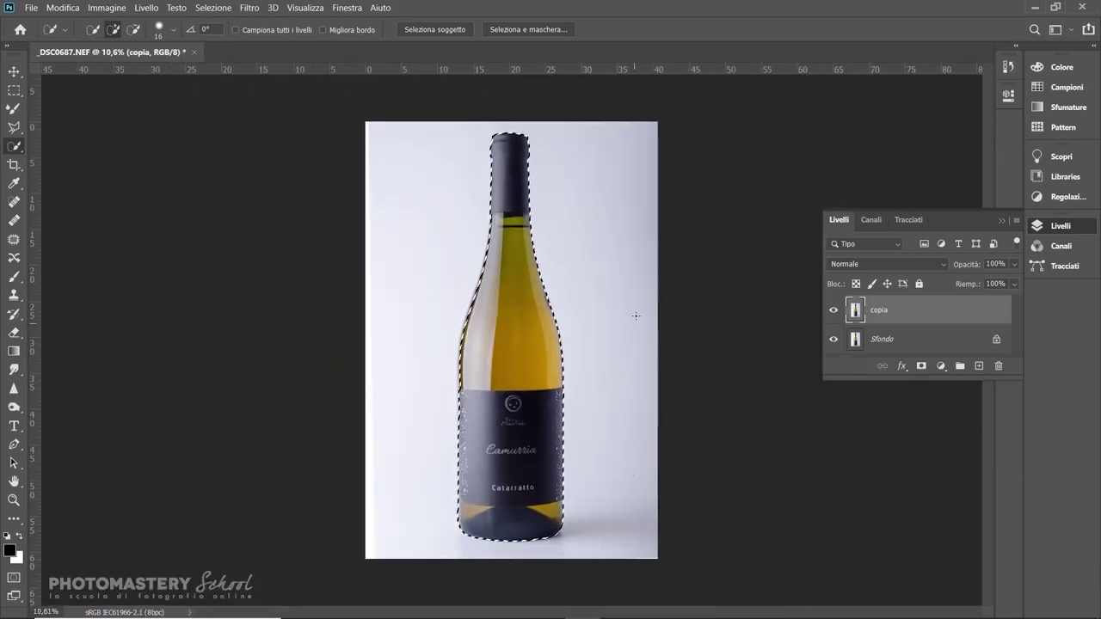
{"action": "scroll", "coordinate": [623, 322], "scroll_direction": "up", "scroll_amount": 1}
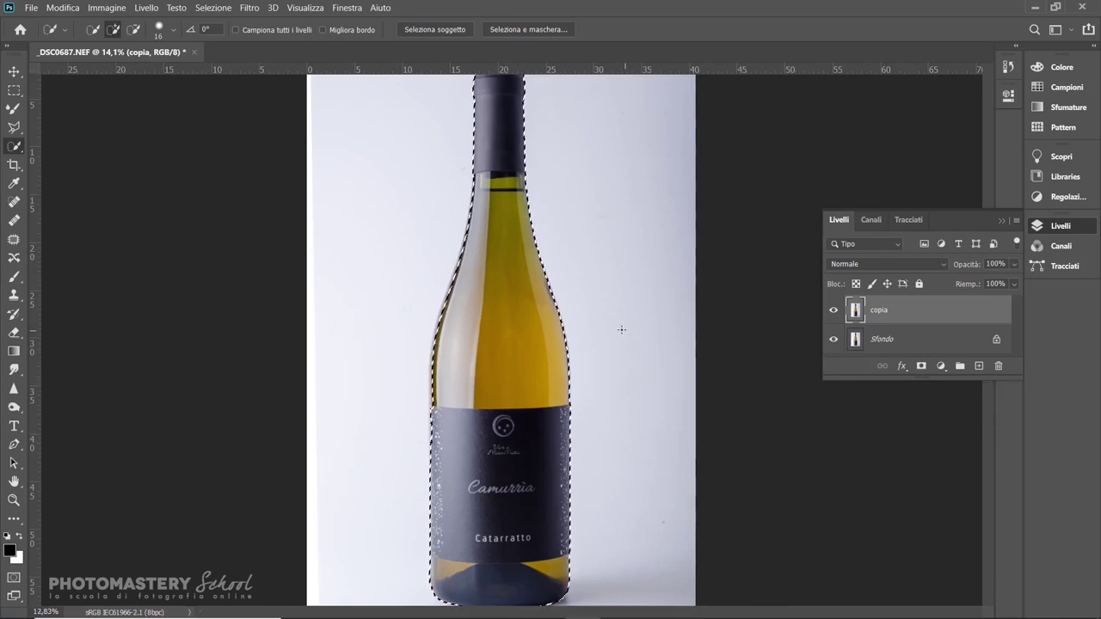
{"action": "scroll", "coordinate": [620, 326], "scroll_direction": "down", "scroll_amount": 1}
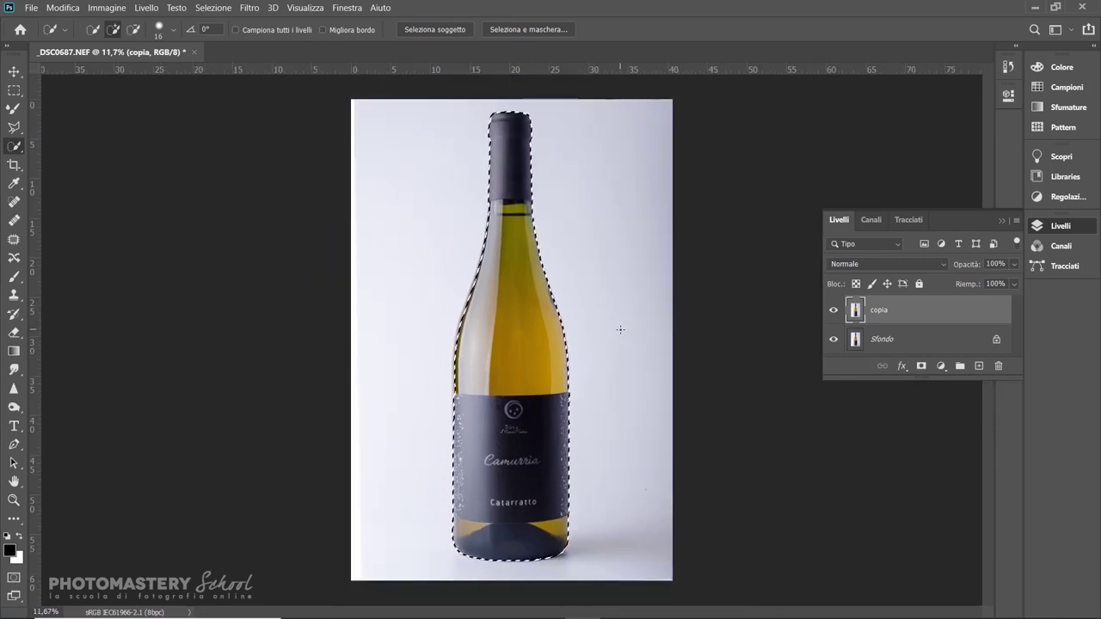
{"action": "key", "text": "ctrl+d"}
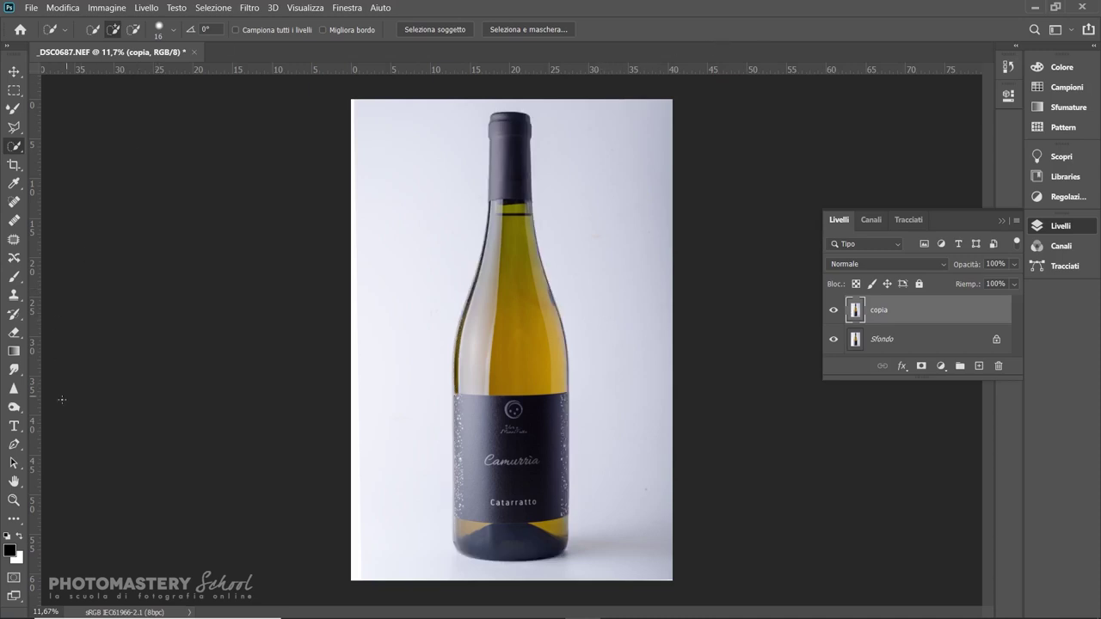
Draw a rough closed Pen path around the bottle with anchor points at the capsule, neck, shoulders and base corners
{"action": "left_click", "coordinate": [16, 451]}
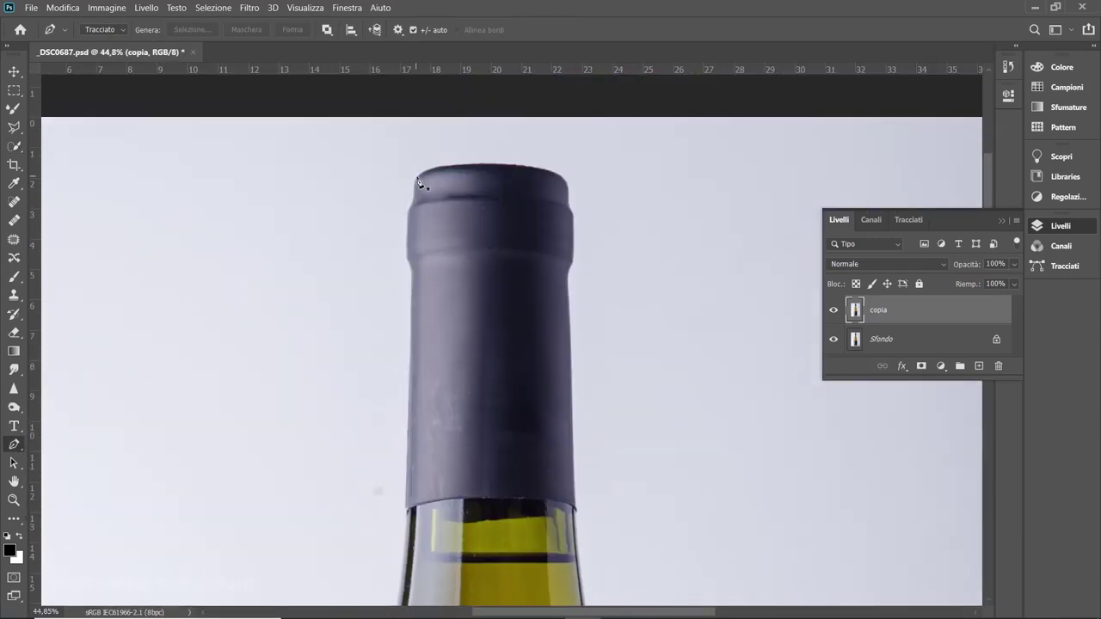
{"action": "scroll", "coordinate": [557, 261], "scroll_direction": "down", "scroll_amount": 5}
{"action": "left_click", "coordinate": [564, 542]}
{"action": "left_click", "coordinate": [462, 543]}
{"action": "left_click", "coordinate": [458, 361]}
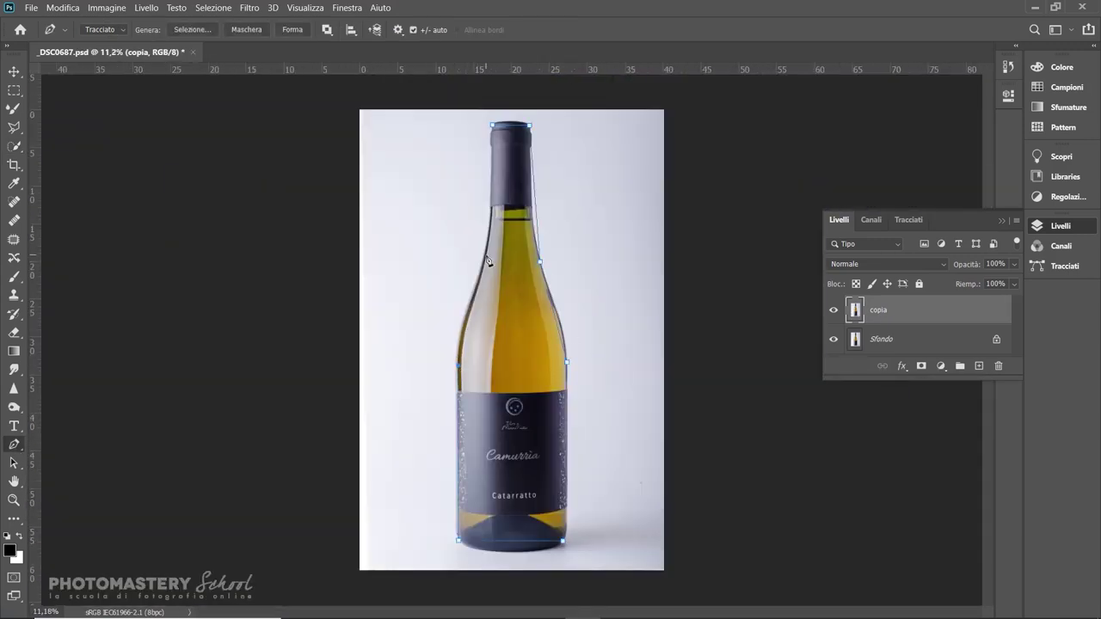
{"action": "left_click", "coordinate": [486, 247]}
{"action": "left_click", "coordinate": [492, 125]}
Add an anchor point at the capsule's top centre and curve the path along its rounded upper edge
{"action": "scroll", "coordinate": [513, 129], "scroll_direction": "up", "scroll_amount": 10}
{"action": "left_click", "coordinate": [517, 233]}
{"action": "left_click_drag", "start_coordinate": [517, 233], "coordinate": [659, 224]}
{"action": "key", "text": "Delete"}
{"action": "key", "text": "Delete"}
{"action": "scroll", "coordinate": [560, 228], "scroll_direction": "down", "scroll_amount": 6}
{"action": "key", "text": "ctrl+z"}
{"action": "key", "text": "ctrl+z"}
{"action": "key", "text": "ctrl+z"}
{"action": "scroll", "coordinate": [568, 225], "scroll_direction": "up", "scroll_amount": 4}
{"action": "scroll", "coordinate": [546, 210], "scroll_direction": "up", "scroll_amount": 7}
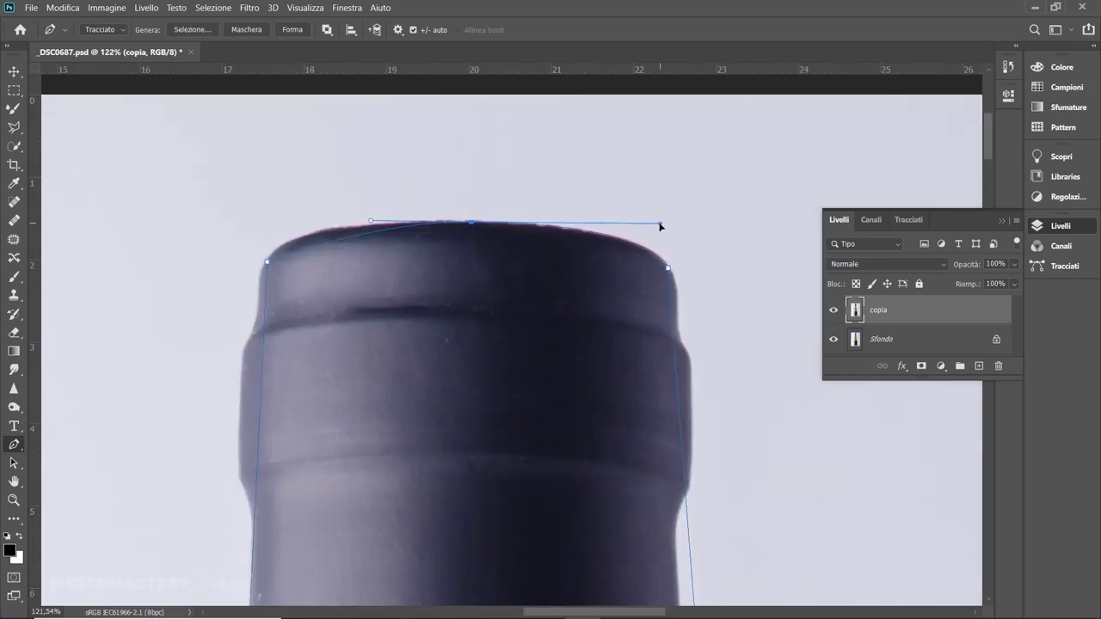
{"action": "left_click_drag", "start_coordinate": [370, 222], "coordinate": [256, 220]}
{"action": "left_click_drag", "start_coordinate": [668, 270], "coordinate": [669, 271]}
Fit the path to the right side of the capsule's upper rim with extra anchor points and adjusted handles
{"action": "mouse_move", "coordinate": [674, 336]}
{"action": "left_mouse_down"}
{"action": "mouse_move", "coordinate": [667, 345]}
{"action": "mouse_move", "coordinate": [747, 340]}
{"action": "mouse_move", "coordinate": [683, 335]}
{"action": "left_mouse_up"}
{"action": "mouse_move", "coordinate": [690, 282]}
{"action": "left_mouse_down"}
{"action": "mouse_move", "coordinate": [690, 308]}
{"action": "mouse_move", "coordinate": [680, 267]}
{"action": "left_mouse_up"}
{"action": "left_click_drag", "start_coordinate": [683, 335], "coordinate": [678, 326]}
{"action": "left_click_drag", "start_coordinate": [675, 258], "coordinate": [680, 270]}
{"action": "left_click_drag", "start_coordinate": [750, 330], "coordinate": [685, 335]}
{"action": "left_click_drag", "start_coordinate": [681, 341], "coordinate": [643, 315]}
{"action": "scroll", "coordinate": [698, 353], "scroll_direction": "up", "scroll_amount": 4}
{"action": "left_click_drag", "start_coordinate": [670, 355], "coordinate": [669, 354]}
{"action": "left_click_drag", "start_coordinate": [756, 384], "coordinate": [671, 156]}
{"action": "scroll", "coordinate": [705, 376], "scroll_direction": "down", "scroll_amount": 3}
Shape the path around the bulge and lower ridge on the capsule's right side
{"action": "left_click", "coordinate": [667, 335]}
{"action": "left_click_drag", "start_coordinate": [668, 336], "coordinate": [651, 336]}
{"action": "left_click_drag", "start_coordinate": [641, 218], "coordinate": [657, 322]}
{"action": "left_click_drag", "start_coordinate": [640, 414], "coordinate": [584, 345]}
{"action": "left_click_drag", "start_coordinate": [596, 268], "coordinate": [591, 296]}
{"action": "left_click_drag", "start_coordinate": [598, 333], "coordinate": [587, 357]}
{"action": "left_click_drag", "start_coordinate": [598, 334], "coordinate": [578, 322]}
{"action": "left_click_drag", "start_coordinate": [589, 299], "coordinate": [580, 311]}
{"action": "scroll", "coordinate": [594, 266], "scroll_direction": "up", "scroll_amount": 3}
{"action": "left_click_drag", "start_coordinate": [597, 270], "coordinate": [600, 274]}
{"action": "left_click_drag", "start_coordinate": [570, 348], "coordinate": [566, 361]}
Align the path with the capsule's straight right side down to where it meets the glass neck
{"action": "scroll", "coordinate": [625, 431], "scroll_direction": "down", "scroll_amount": 4}
{"action": "left_click_drag", "start_coordinate": [626, 430], "coordinate": [470, 277]}
{"action": "scroll", "coordinate": [470, 277], "scroll_direction": "down", "scroll_amount": 2}
{"action": "left_click_drag", "start_coordinate": [506, 516], "coordinate": [519, 303]}
{"action": "left_click", "coordinate": [516, 436]}
{"action": "left_click_drag", "start_coordinate": [516, 436], "coordinate": [499, 442]}
{"action": "left_click_drag", "start_coordinate": [499, 442], "coordinate": [492, 381]}
{"action": "left_click_drag", "start_coordinate": [518, 222], "coordinate": [571, 352]}
{"action": "left_click_drag", "start_coordinate": [545, 510], "coordinate": [546, 567]}
{"action": "scroll", "coordinate": [562, 230], "scroll_direction": "up", "scroll_amount": 2}
Curve the path along the right edge of the glass neck below the capsule
{"action": "left_click_drag", "start_coordinate": [527, 98], "coordinate": [536, 110]}
{"action": "left_click_drag", "start_coordinate": [599, 529], "coordinate": [568, 87]}
{"action": "left_click_drag", "start_coordinate": [552, 260], "coordinate": [514, 293]}
{"action": "left_click_drag", "start_coordinate": [578, 572], "coordinate": [577, 274]}
{"action": "left_click", "coordinate": [606, 446]}
{"action": "left_click_drag", "start_coordinate": [608, 447], "coordinate": [596, 421]}
{"action": "left_click_drag", "start_coordinate": [631, 495], "coordinate": [618, 472]}
{"action": "scroll", "coordinate": [633, 418], "scroll_direction": "down", "scroll_amount": 7}
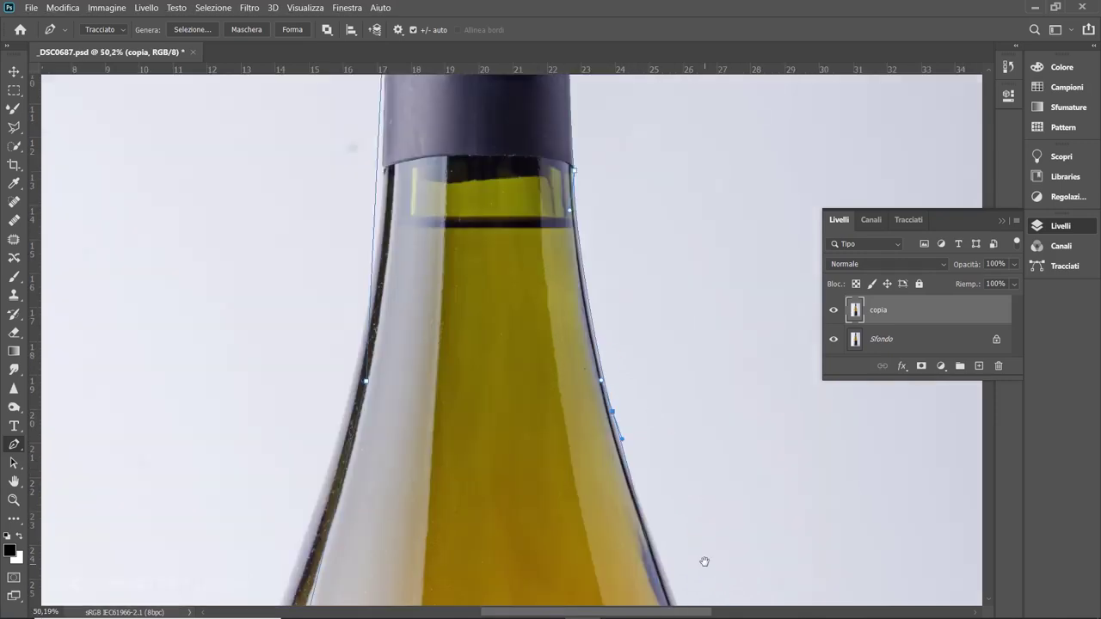
Bend the path along the bottle's right shoulder and place a smooth anchor where the glass meets the label
{"action": "left_click_drag", "start_coordinate": [703, 562], "coordinate": [558, 241]}
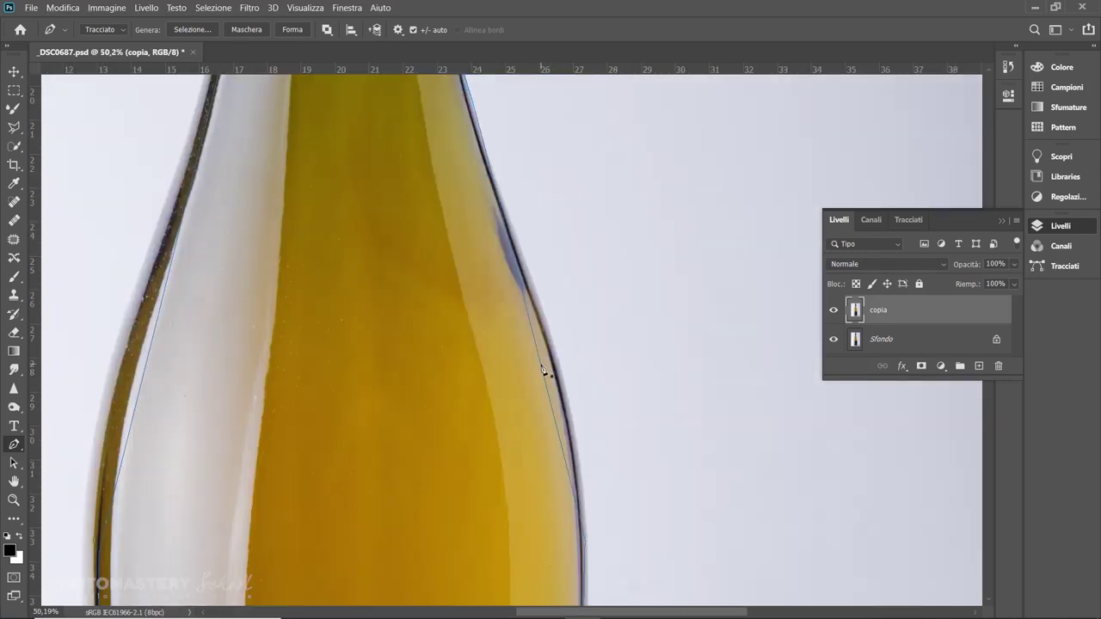
{"action": "left_click_drag", "start_coordinate": [542, 363], "coordinate": [639, 474]}
{"action": "key", "text": "ctrl+z"}
{"action": "left_click", "coordinate": [543, 364]}
{"action": "key", "text": "ctrl+z"}
{"action": "left_click_drag", "start_coordinate": [536, 351], "coordinate": [554, 354]}
{"action": "left_click_drag", "start_coordinate": [595, 539], "coordinate": [606, 508]}
{"action": "left_click_drag", "start_coordinate": [492, 99], "coordinate": [467, 111]}
{"action": "left_click_drag", "start_coordinate": [585, 539], "coordinate": [558, 364]}
{"action": "left_click_drag", "start_coordinate": [589, 529], "coordinate": [560, 277]}
{"action": "left_click_drag", "start_coordinate": [543, 438], "coordinate": [559, 439]}
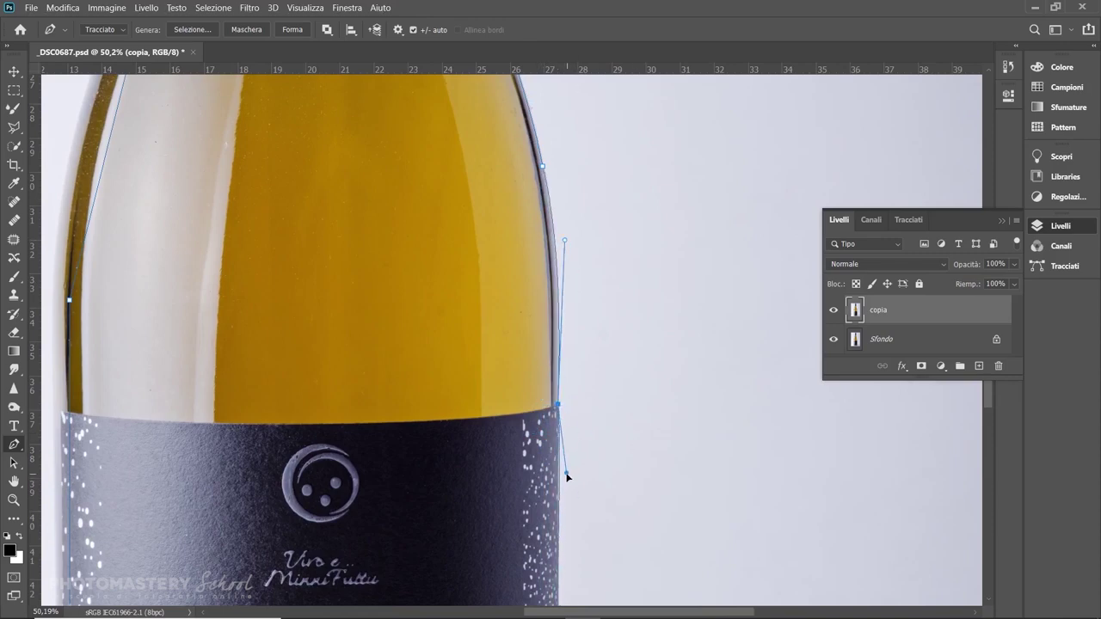
Curve the path under the bottle's base and start rounding its lower right corner
{"action": "scroll", "coordinate": [559, 456], "scroll_direction": "down", "scroll_amount": 5}
{"action": "scroll", "coordinate": [527, 430], "scroll_direction": "down", "scroll_amount": 3}
{"action": "left_click_drag", "start_coordinate": [527, 420], "coordinate": [498, 454], "text": "alt"}
{"action": "scroll", "coordinate": [537, 424], "scroll_direction": "up", "scroll_amount": 3}
{"action": "left_click_drag", "start_coordinate": [514, 415], "coordinate": [479, 479], "text": "alt"}
{"action": "key", "text": "ctrl+space"}
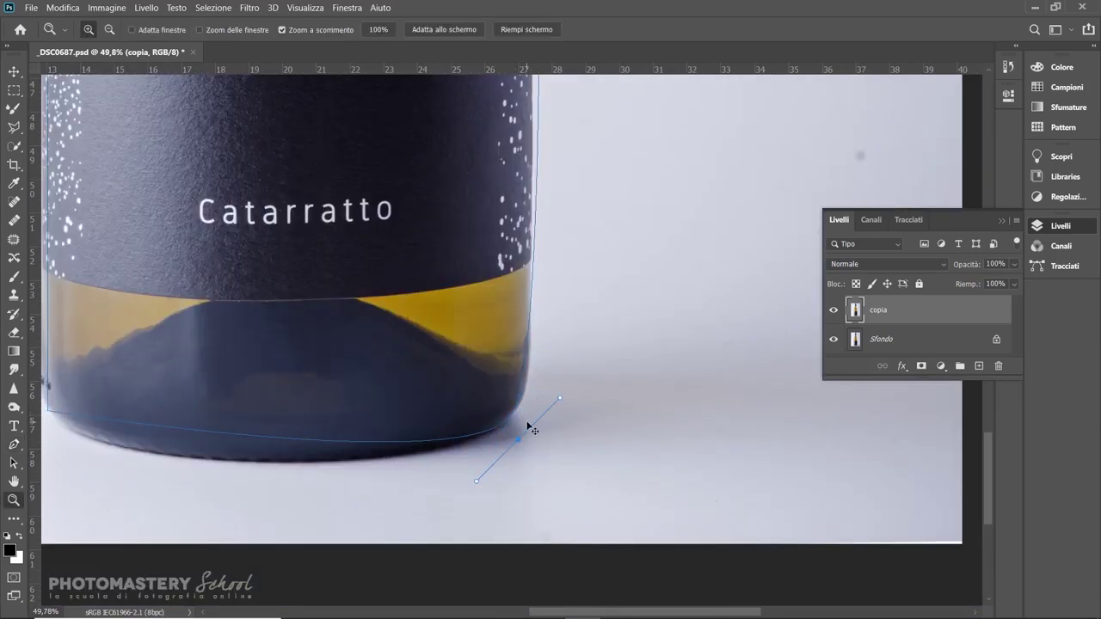
{"action": "left_click_drag", "start_coordinate": [517, 419], "coordinate": [520, 403]}
{"action": "left_click_drag", "start_coordinate": [553, 338], "coordinate": [550, 352]}
{"action": "mouse_move", "coordinate": [519, 401]}
{"action": "left_mouse_down"}
{"action": "mouse_move", "coordinate": [536, 407]}
{"action": "mouse_move", "coordinate": [524, 397]}
{"action": "left_mouse_up"}
{"action": "left_click_drag", "start_coordinate": [563, 326], "coordinate": [543, 324]}
Refine the anchor points and handles so the path hugs the rounded right corner of the bottle's base
{"action": "scroll", "coordinate": [550, 336], "scroll_direction": "down", "scroll_amount": 4}
{"action": "scroll", "coordinate": [559, 224], "scroll_direction": "up", "scroll_amount": 6}
{"action": "left_click_drag", "start_coordinate": [525, 261], "coordinate": [517, 259], "text": "ctrl"}
{"action": "scroll", "coordinate": [518, 263], "scroll_direction": "down", "scroll_amount": 5}
{"action": "scroll", "coordinate": [625, 355], "scroll_direction": "up", "scroll_amount": 6}
{"action": "left_click_drag", "start_coordinate": [557, 470], "coordinate": [479, 607], "text": "ctrl"}
{"action": "scroll", "coordinate": [614, 339], "scroll_direction": "up", "scroll_amount": 3}
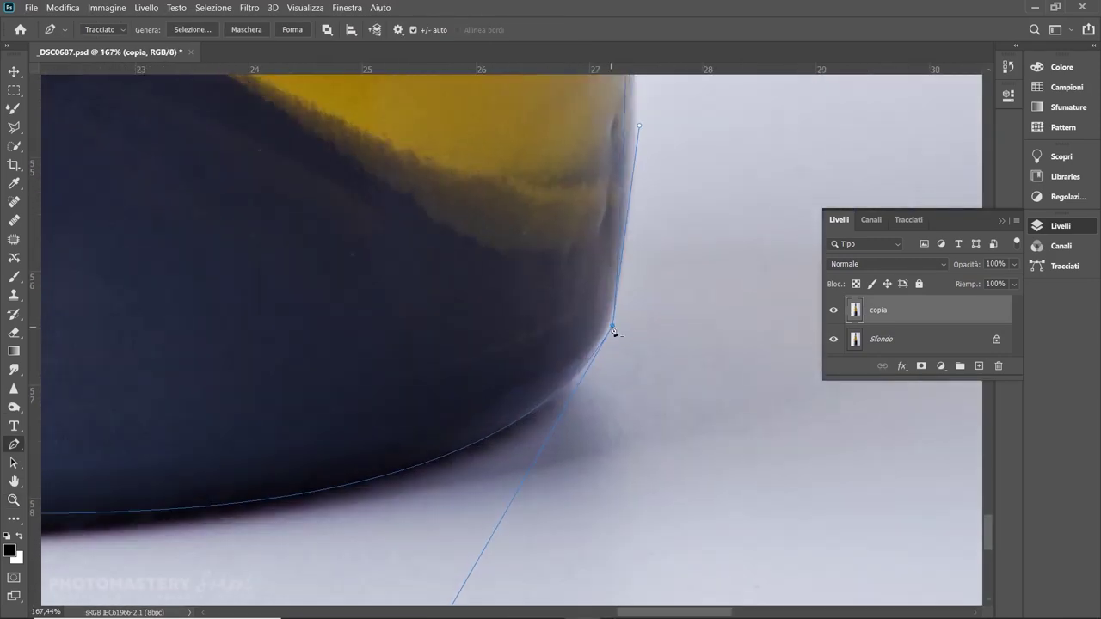
{"action": "left_click_drag", "start_coordinate": [640, 227], "coordinate": [659, 270]}
{"action": "scroll", "coordinate": [588, 404], "scroll_direction": "down", "scroll_amount": 7}
{"action": "left_click_drag", "start_coordinate": [586, 404], "coordinate": [578, 407], "text": "ctrl"}
{"action": "scroll", "coordinate": [121, 465], "scroll_direction": "up", "scroll_amount": 4}
Round the path around the left corner of the bottle's base
{"action": "left_click_drag", "start_coordinate": [332, 415], "coordinate": [297, 501], "text": "alt"}
{"action": "scroll", "coordinate": [357, 436], "scroll_direction": "down", "scroll_amount": 6}
{"action": "scroll", "coordinate": [583, 439], "scroll_direction": "up", "scroll_amount": 2}
{"action": "left_click_drag", "start_coordinate": [259, 457], "coordinate": [296, 509], "text": "alt"}
{"action": "left_click_drag", "start_coordinate": [824, 562], "coordinate": [870, 531]}
Fit the path to the bottle's left side from the label up along the shoulder
{"action": "left_click_drag", "start_coordinate": [315, 355], "coordinate": [256, 226], "text": "ctrl"}
{"action": "scroll", "coordinate": [392, 322], "scroll_direction": "down", "scroll_amount": 5}
{"action": "scroll", "coordinate": [370, 127], "scroll_direction": "up", "scroll_amount": 5}
{"action": "left_click_drag", "start_coordinate": [365, 126], "coordinate": [346, 127], "text": "ctrl"}
{"action": "left_click_drag", "start_coordinate": [455, 395], "coordinate": [445, 267]}
{"action": "scroll", "coordinate": [446, 268], "scroll_direction": "down", "scroll_amount": 4}
{"action": "left_click_drag", "start_coordinate": [388, 549], "coordinate": [395, 541], "text": "ctrl"}
{"action": "scroll", "coordinate": [556, 223], "scroll_direction": "up", "scroll_amount": 5}
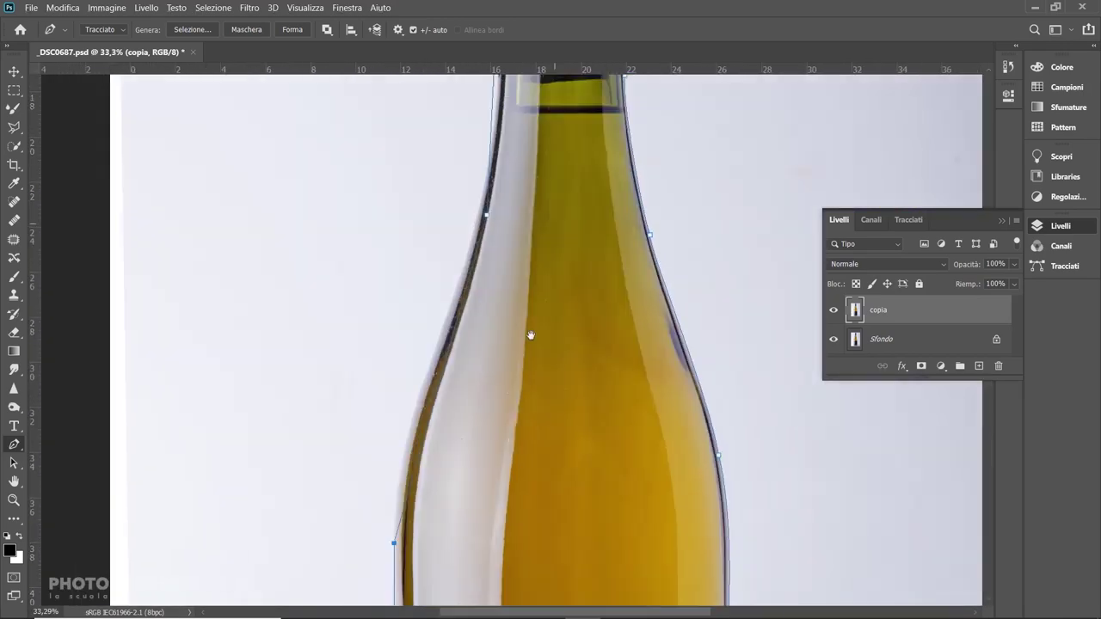
{"action": "scroll", "coordinate": [421, 318], "scroll_direction": "down", "scroll_amount": 1}
{"action": "mouse_move", "coordinate": [417, 317]}
{"action": "left_mouse_down"}
{"action": "mouse_move", "coordinate": [428, 328]}
{"action": "mouse_move", "coordinate": [408, 306]}
{"action": "left_mouse_up"}
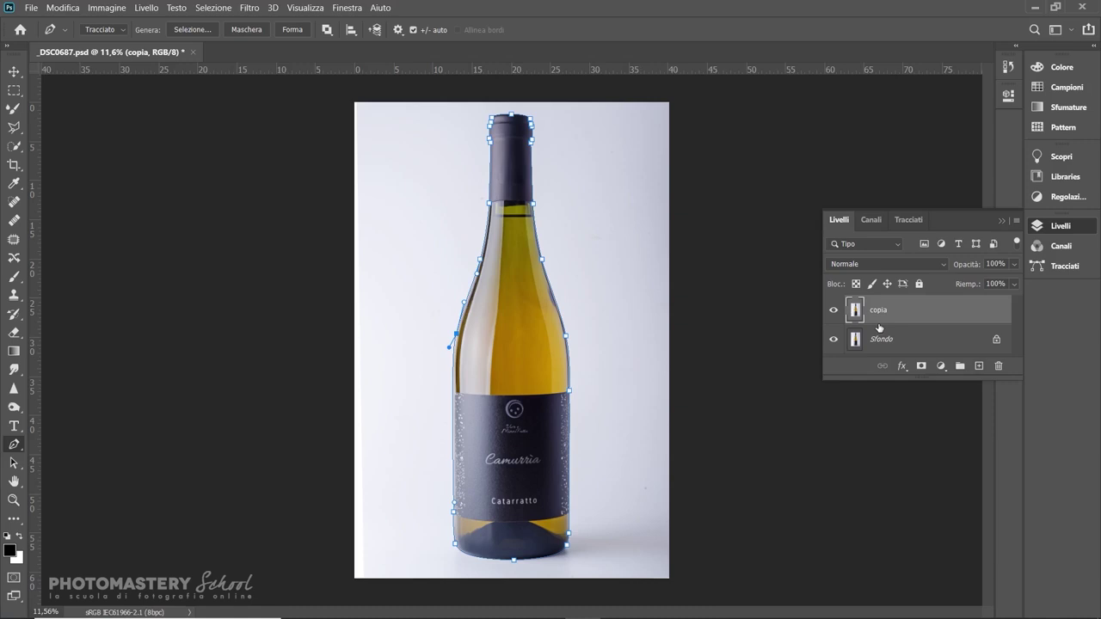
Convert the bottle's work path into a selection and go back to the layer list
{"action": "left_click", "coordinate": [908, 220]}
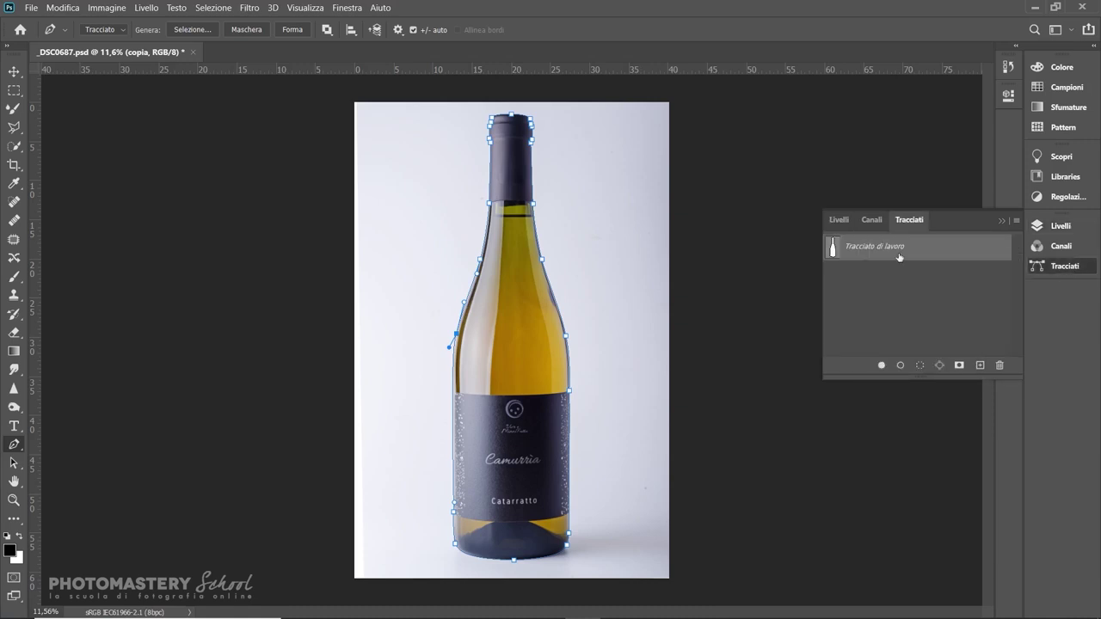
{"action": "right_click", "coordinate": [909, 254]}
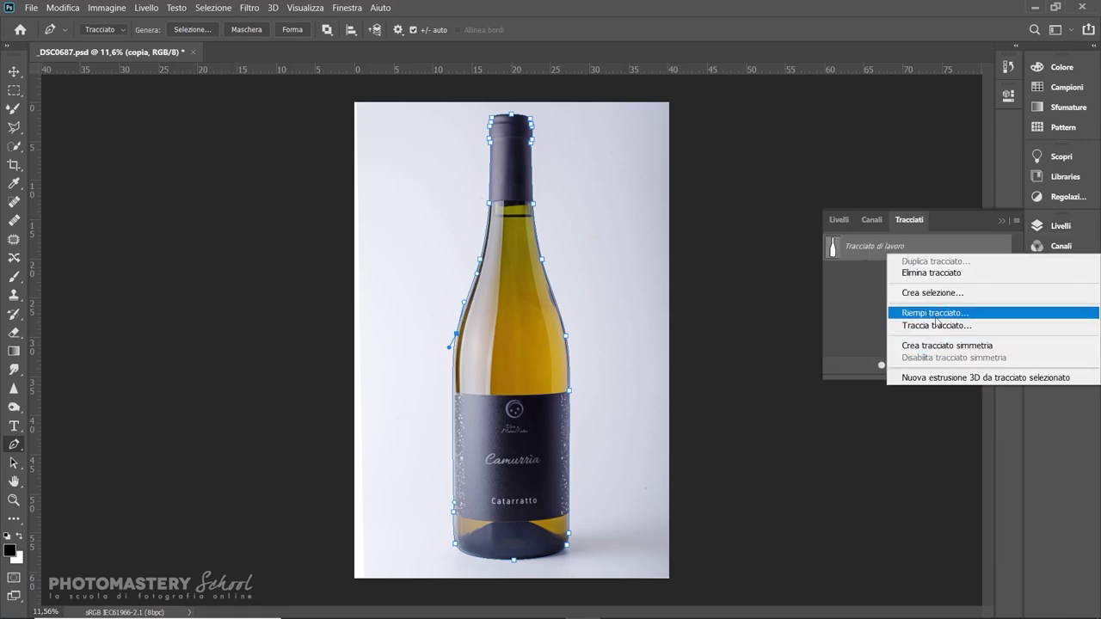
{"action": "left_click", "coordinate": [932, 292]}
{"action": "key", "text": "Return"}
{"action": "left_click", "coordinate": [1044, 228]}
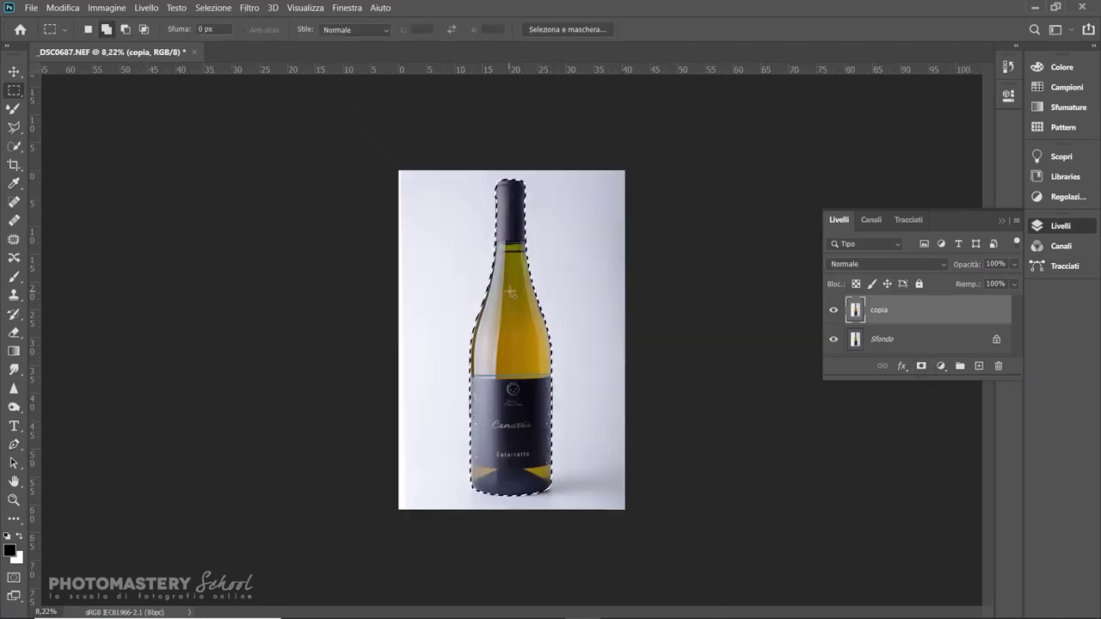
{"action": "scroll", "coordinate": [585, 308], "scroll_direction": "up", "scroll_amount": 2}
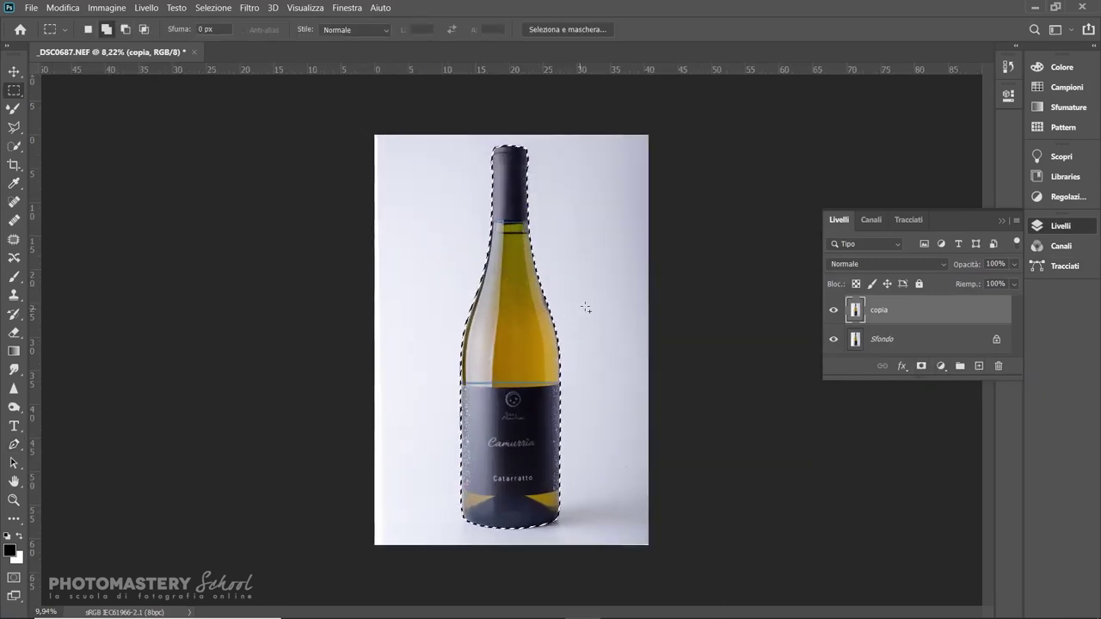
Hide the Sfondo layer and mask the copia layer with the bottle selection
{"action": "left_click", "coordinate": [840, 340]}
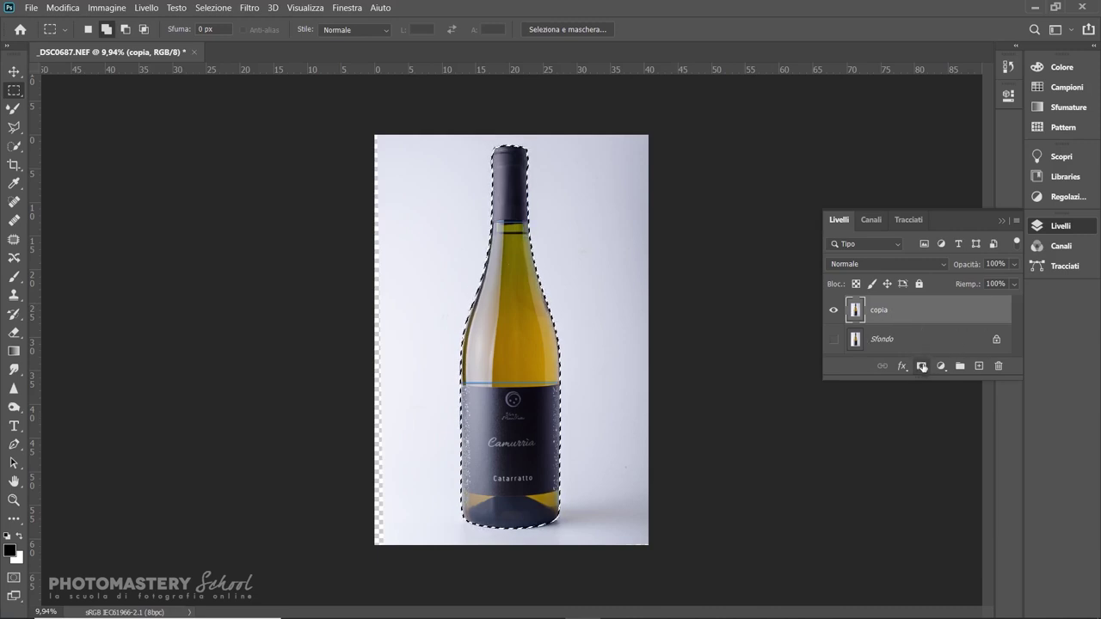
{"action": "left_click", "coordinate": [922, 366]}
{"action": "key", "text": "j"}
{"action": "scroll", "coordinate": [453, 343], "scroll_direction": "down", "scroll_amount": 1}
{"action": "scroll", "coordinate": [454, 342], "scroll_direction": "up", "scroll_amount": 1}
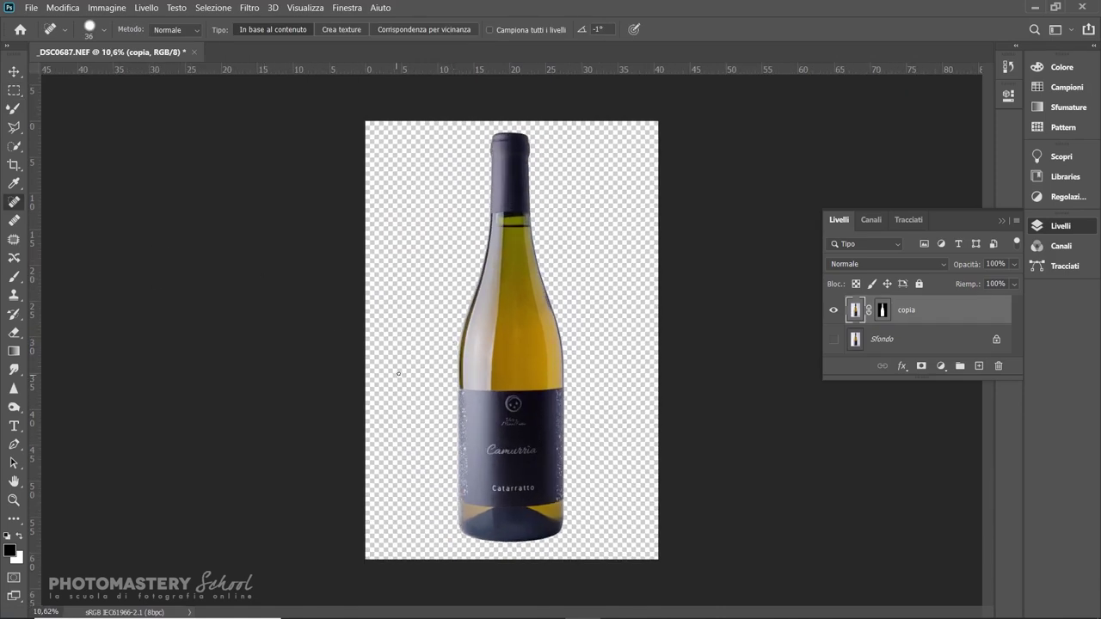
{"action": "scroll", "coordinate": [396, 375], "scroll_direction": "up", "scroll_amount": 1}
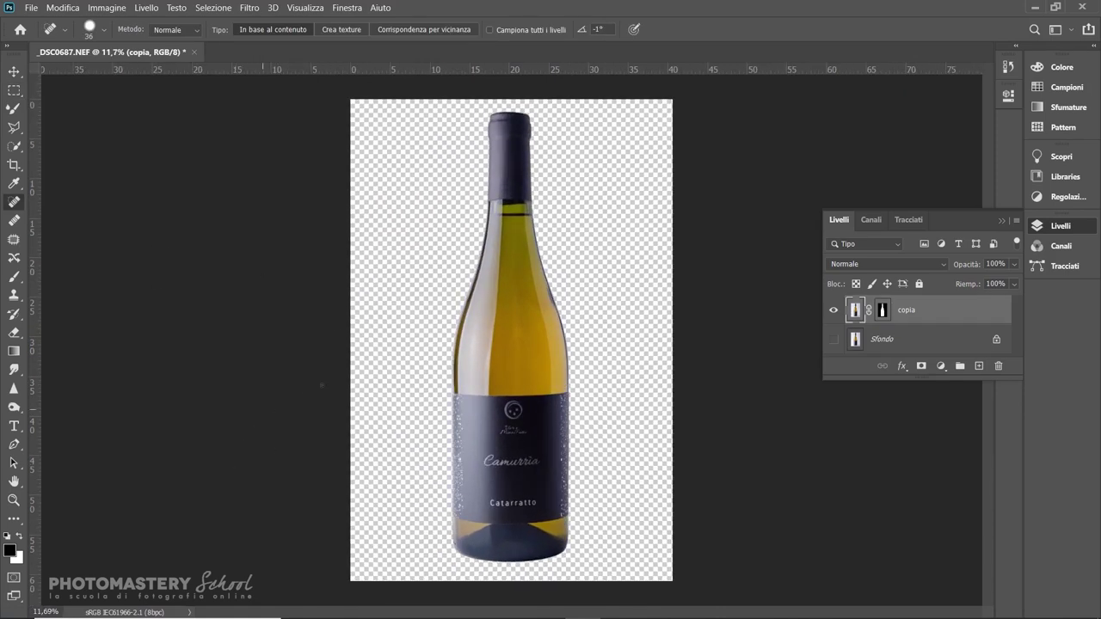
{"action": "scroll", "coordinate": [618, 400], "scroll_direction": "up", "scroll_amount": 7}
{"action": "scroll", "coordinate": [627, 437], "scroll_direction": "down", "scroll_amount": 6}
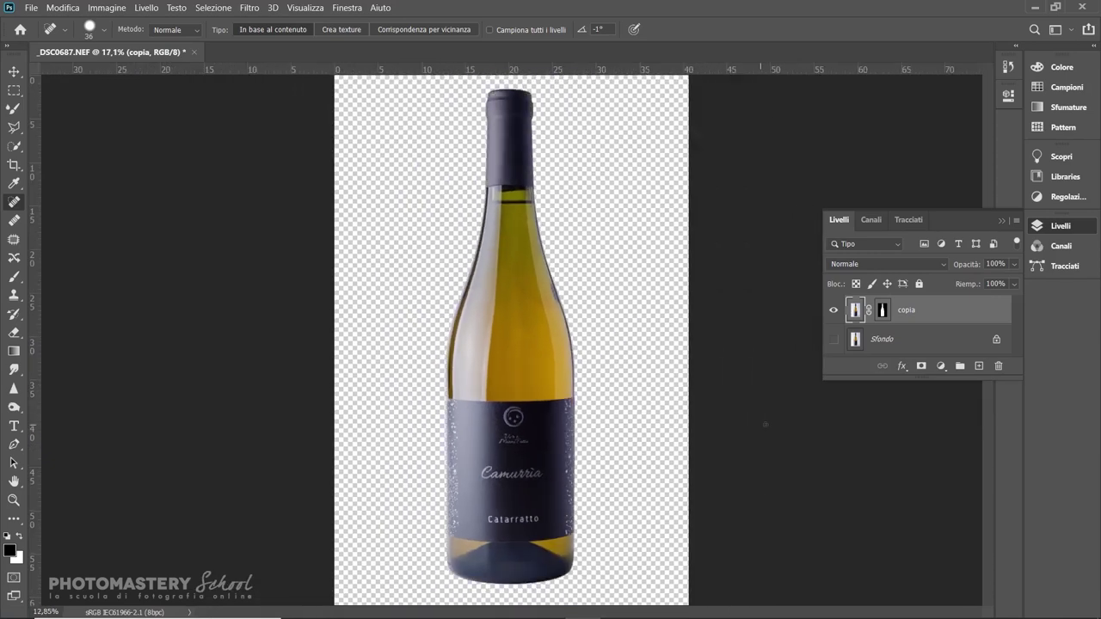
Add a new layer beneath copia and fill it with white at 100% opacity in Normal mode
{"action": "left_click", "coordinate": [979, 366]}
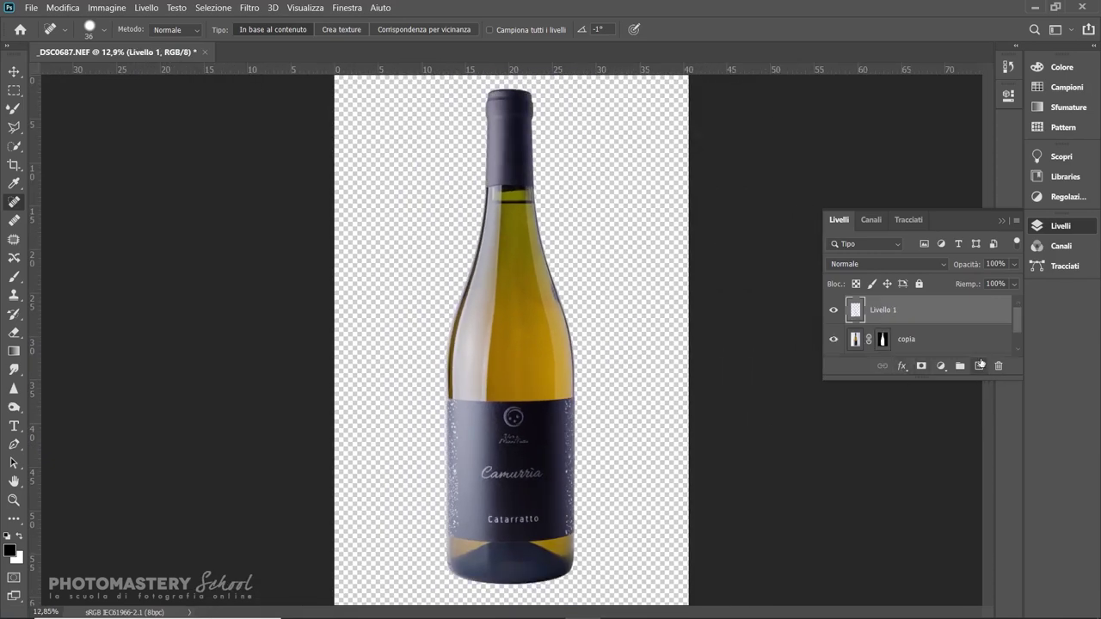
{"action": "left_click_drag", "start_coordinate": [860, 311], "coordinate": [864, 349]}
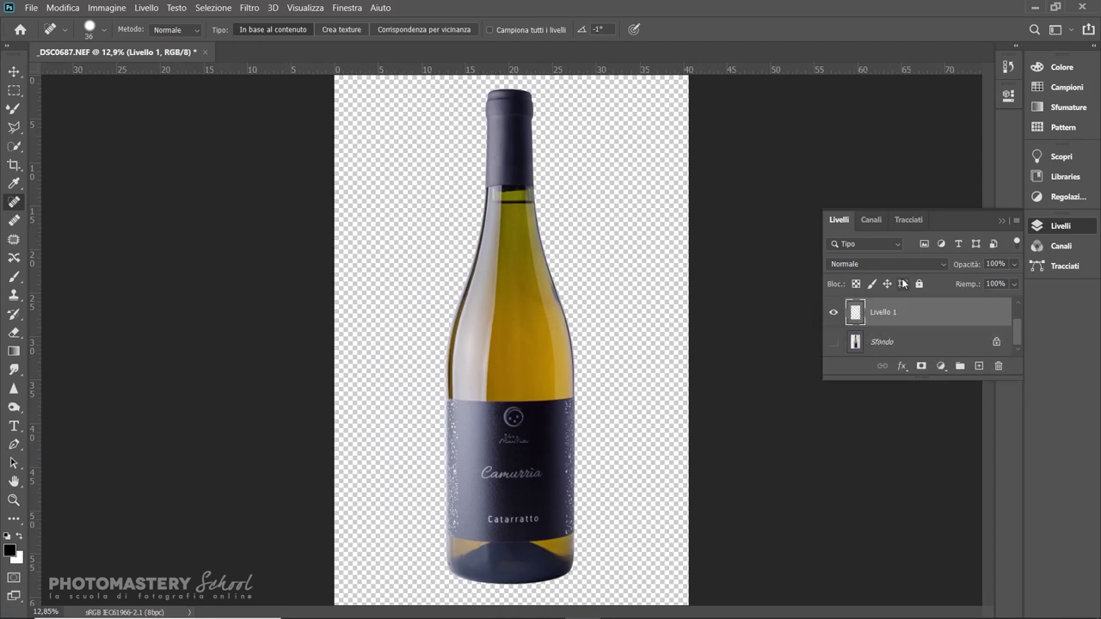
{"action": "key", "text": "shift+F5"}
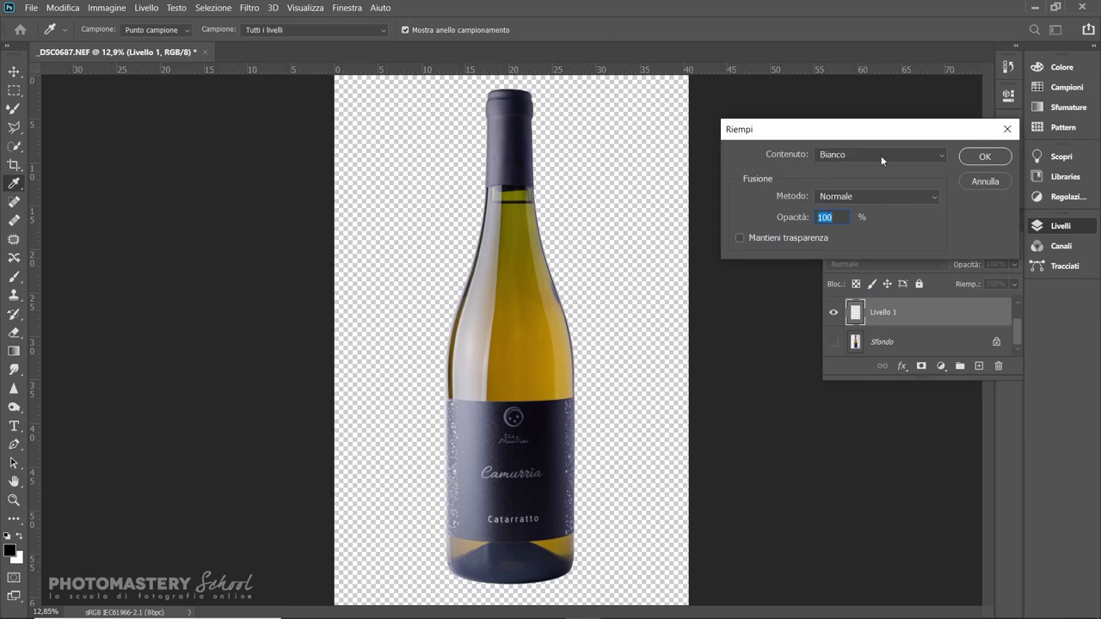
{"action": "left_click", "coordinate": [998, 157]}
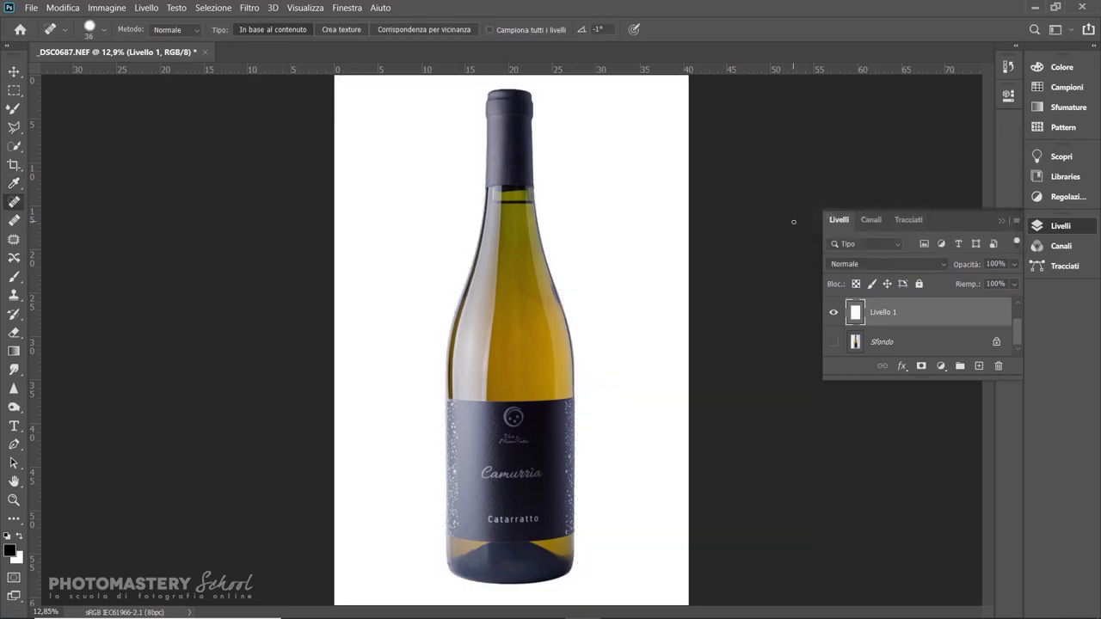
{"action": "scroll", "coordinate": [534, 255], "scroll_direction": "down", "scroll_amount": 3}
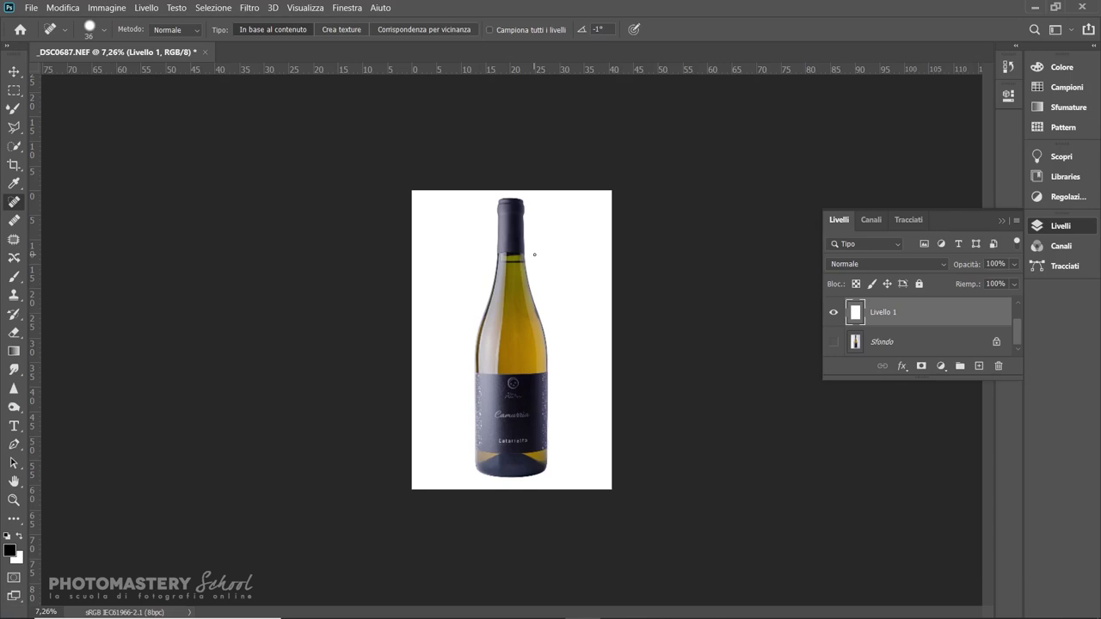
{"action": "key", "text": "ctrl+plus"}
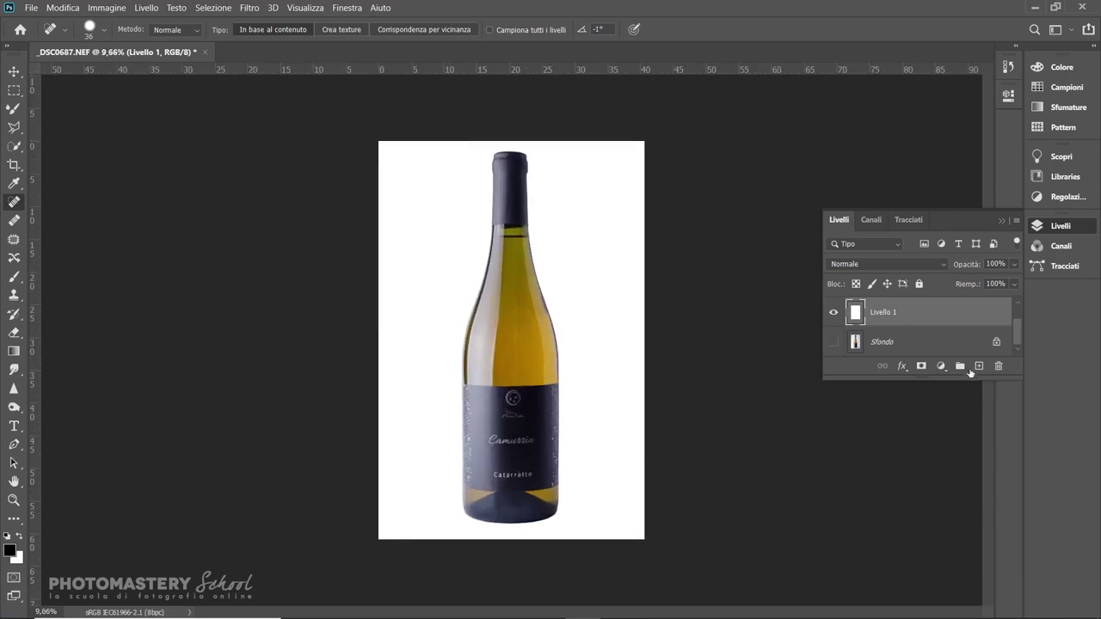
{"action": "scroll", "coordinate": [912, 323], "scroll_direction": "up", "scroll_amount": 1}
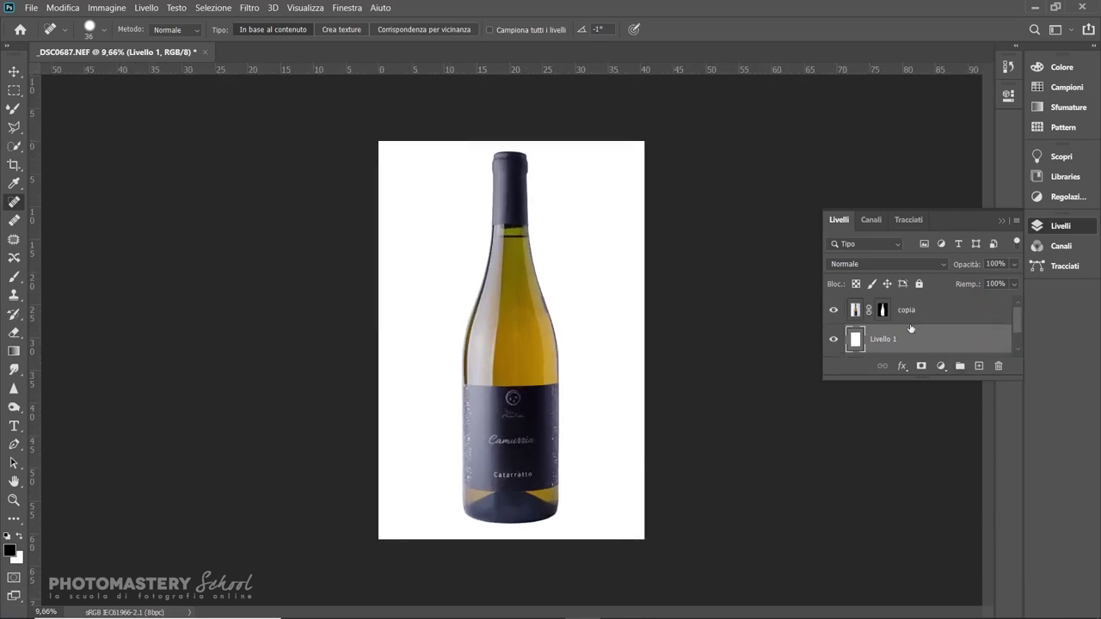
Apply a Shadows/Highlights adjustment to the copia layer's image with a shadow amount of 4%
{"action": "left_click", "coordinate": [858, 312]}
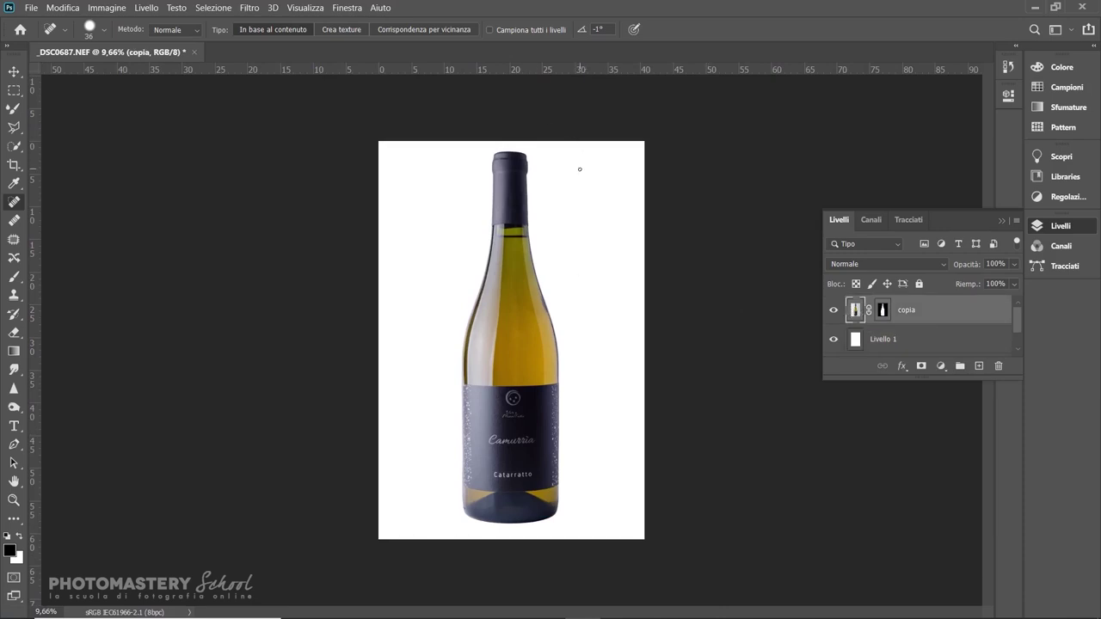
{"action": "key", "text": "z"}
{"action": "left_click_drag", "start_coordinate": [634, 275], "coordinate": [628, 355]}
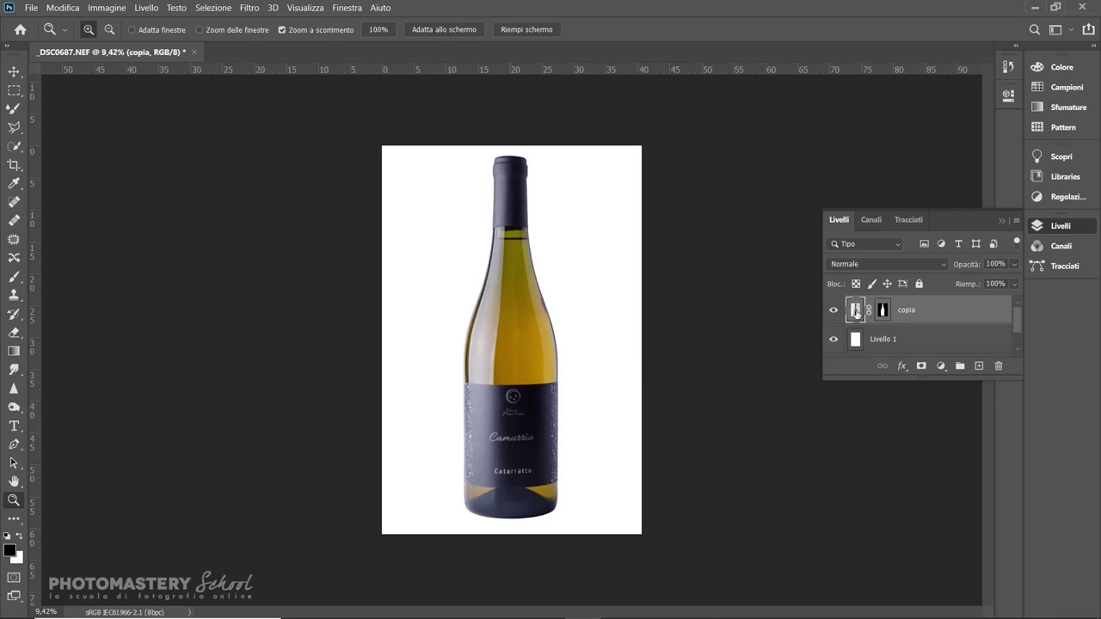
{"action": "left_click", "coordinate": [95, 8]}
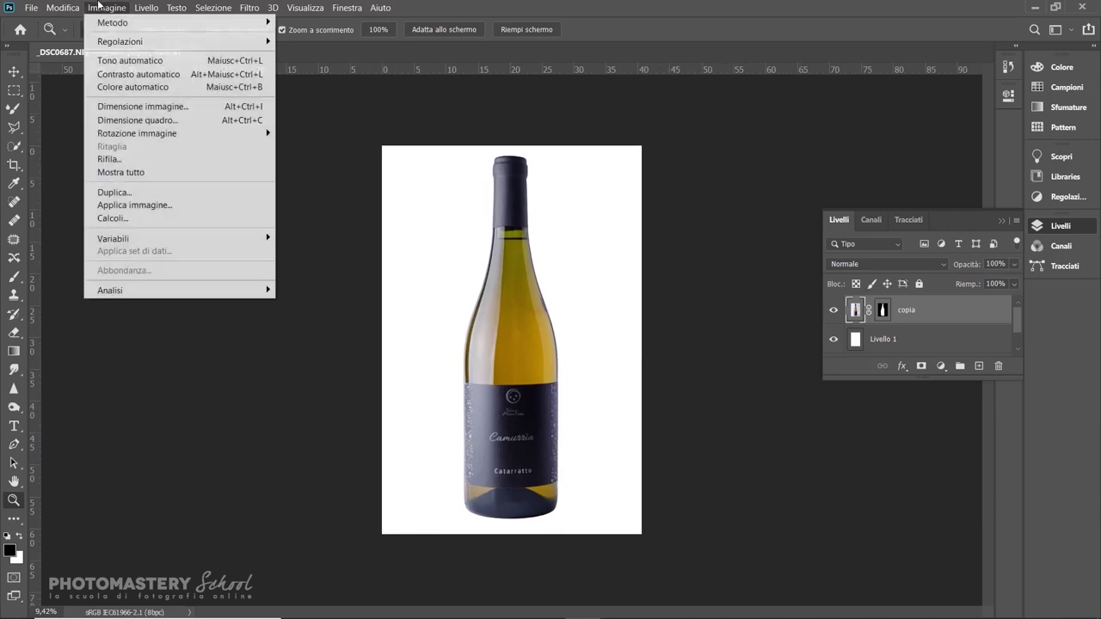
{"action": "mouse_move", "coordinate": [148, 40]}
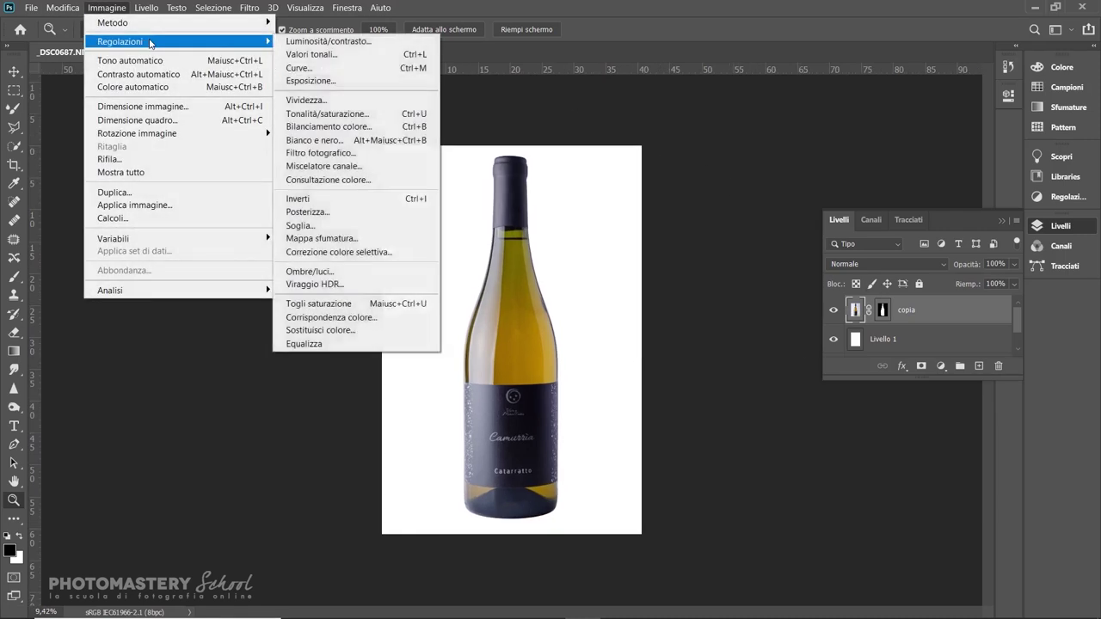
{"action": "left_click", "coordinate": [327, 272]}
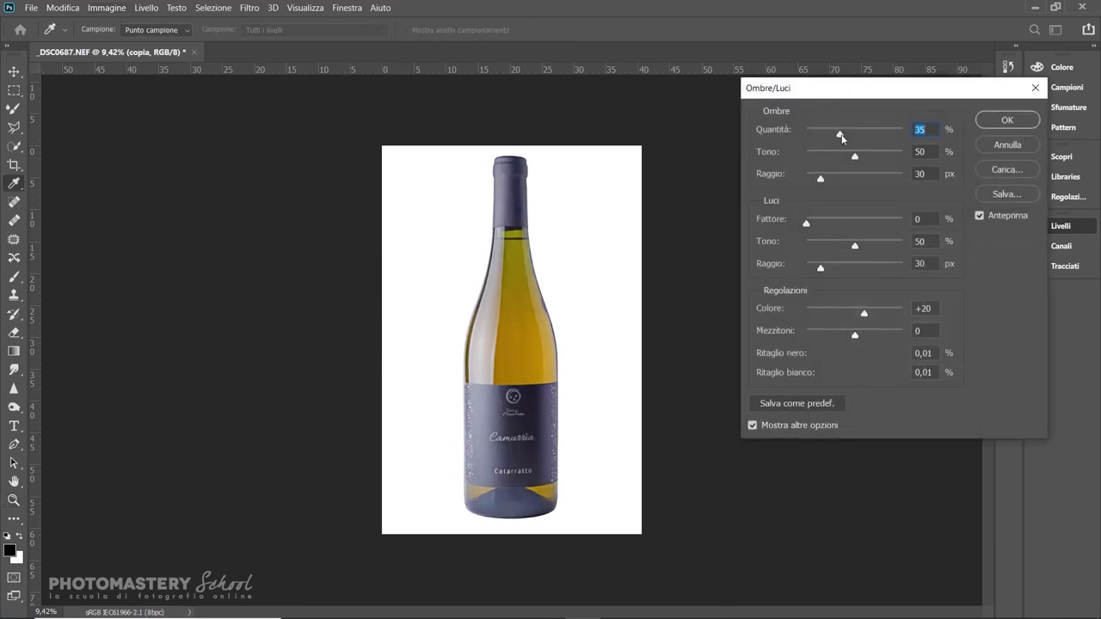
{"action": "left_click_drag", "start_coordinate": [840, 135], "coordinate": [760, 110]}
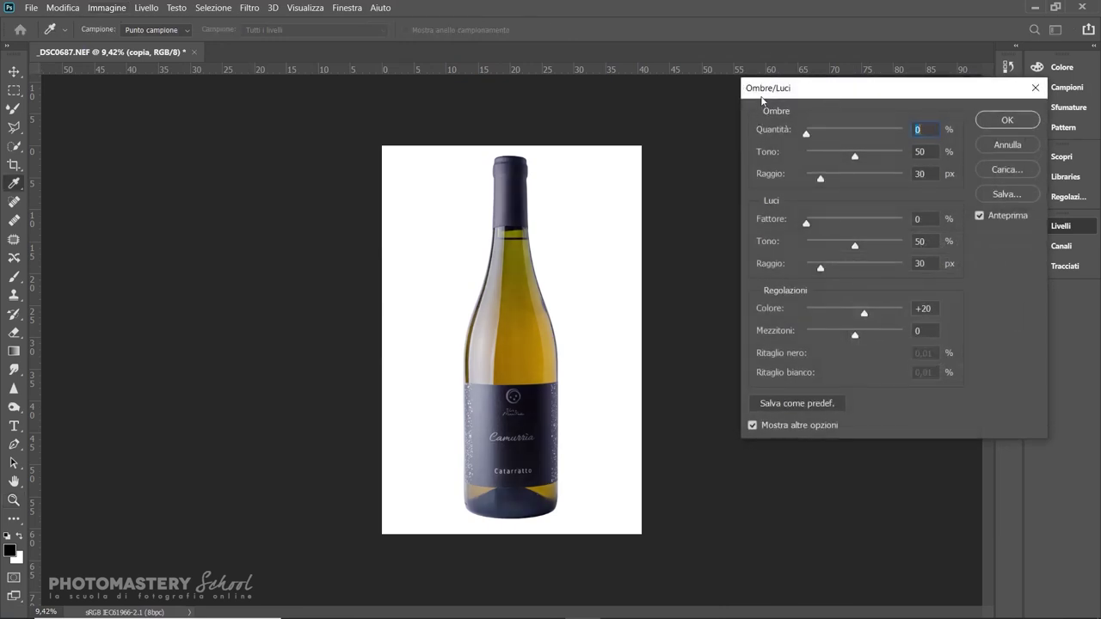
{"action": "left_click", "coordinate": [807, 135]}
{"action": "left_click_drag", "start_coordinate": [812, 135], "coordinate": [810, 136]}
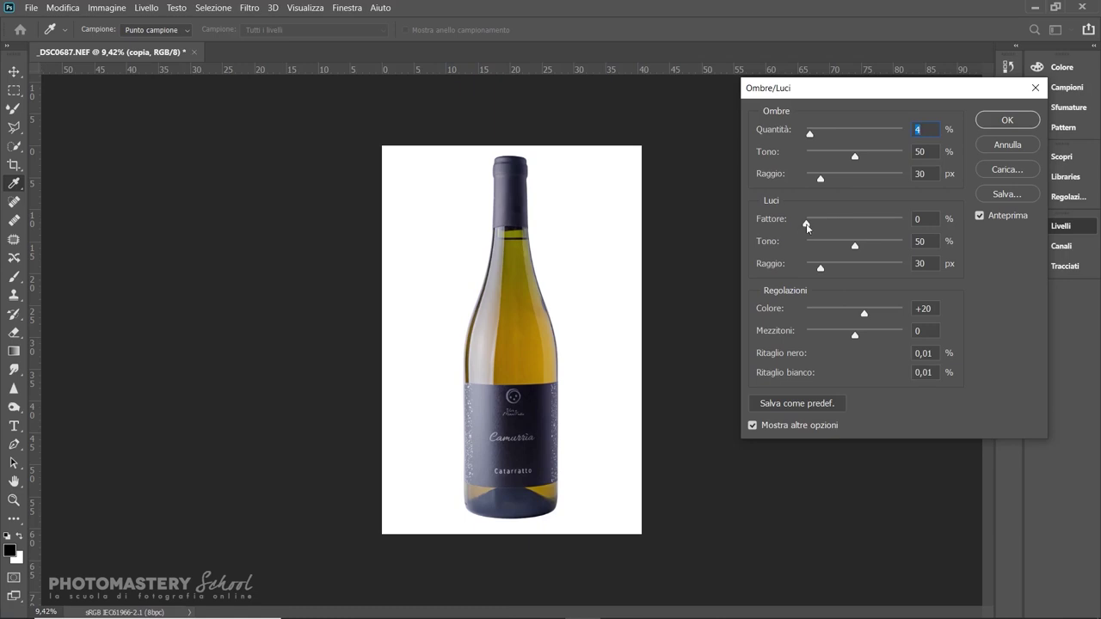
{"action": "left_click_drag", "start_coordinate": [807, 226], "coordinate": [808, 220]}
{"action": "left_click", "coordinate": [1003, 121]}
Apply a Curves adjustment to the bottle, raising input 149 to output 168 and anchoring the shadows with a second point
{"action": "key", "text": "z"}
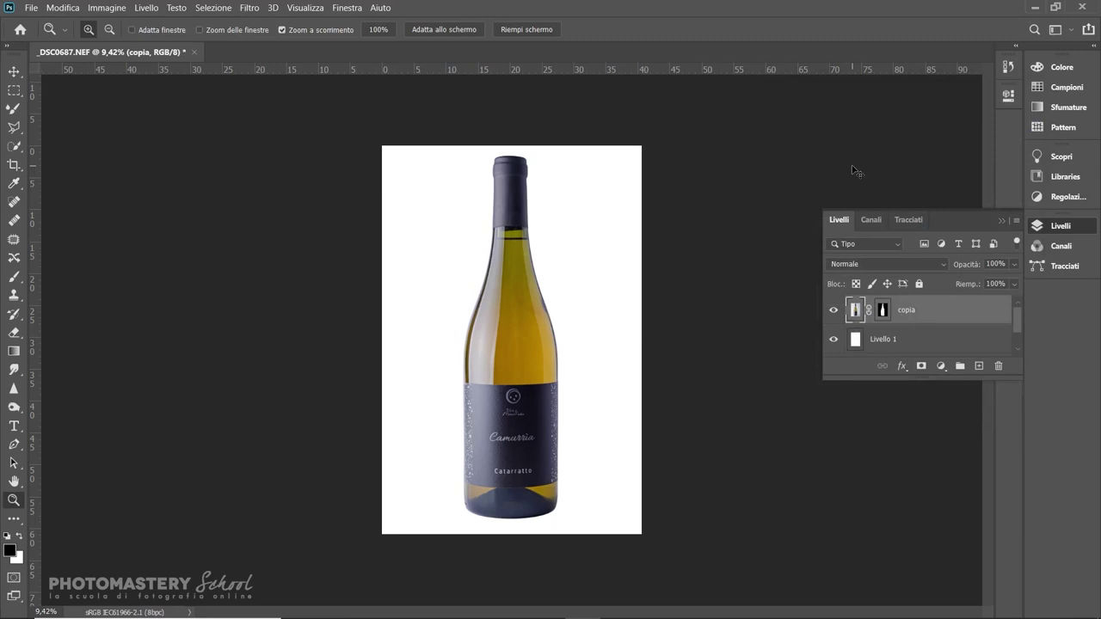
{"action": "key", "text": "ctrl+m"}
{"action": "left_click_drag", "start_coordinate": [514, 92], "coordinate": [910, 100]}
{"action": "left_click", "coordinate": [870, 232]}
{"action": "left_click_drag", "start_coordinate": [871, 233], "coordinate": [871, 223]}
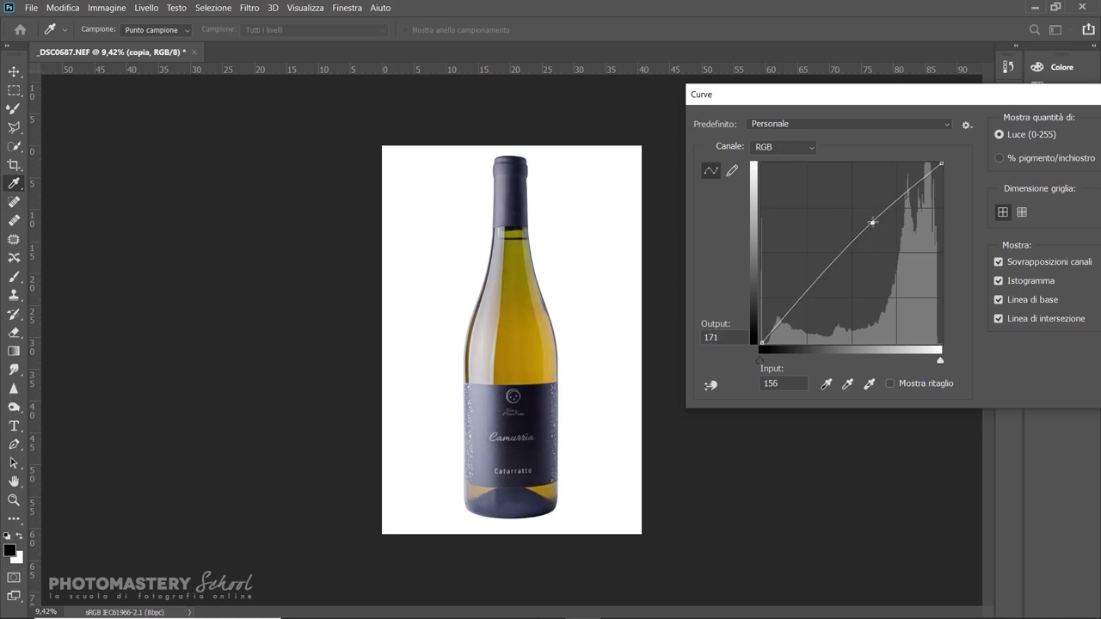
{"action": "left_click_drag", "start_coordinate": [872, 223], "coordinate": [878, 216]}
{"action": "left_click_drag", "start_coordinate": [796, 297], "coordinate": [800, 300]}
{"action": "mouse_move", "coordinate": [876, 216]}
{"action": "left_mouse_down"}
{"action": "mouse_move", "coordinate": [857, 213]}
{"action": "mouse_move", "coordinate": [867, 226]}
{"action": "left_mouse_up"}
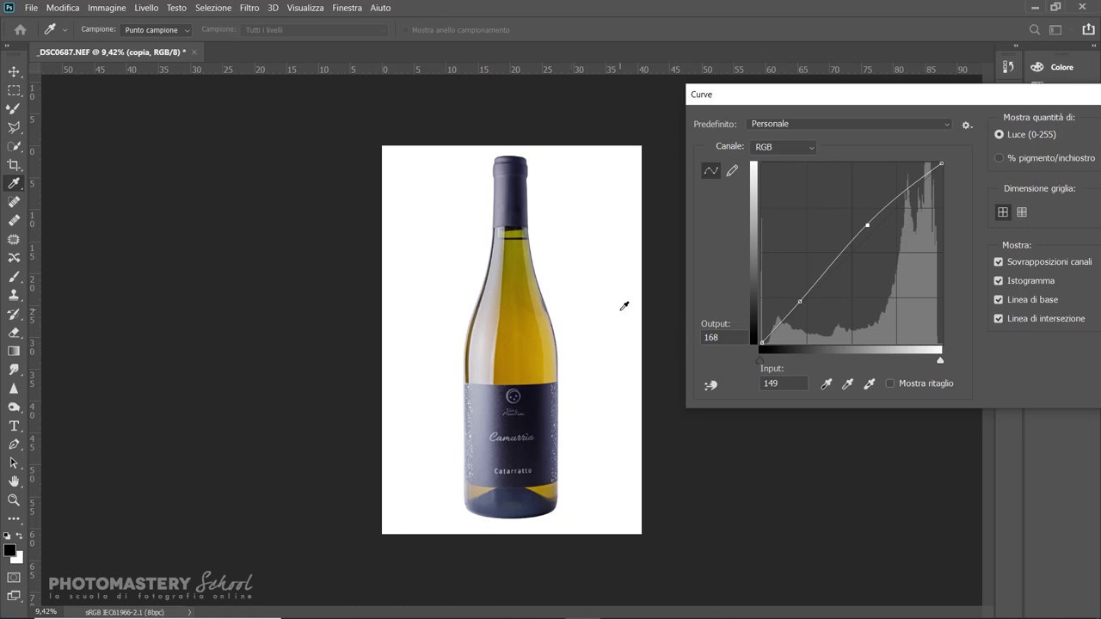
{"action": "key", "text": "ctrl+plus"}
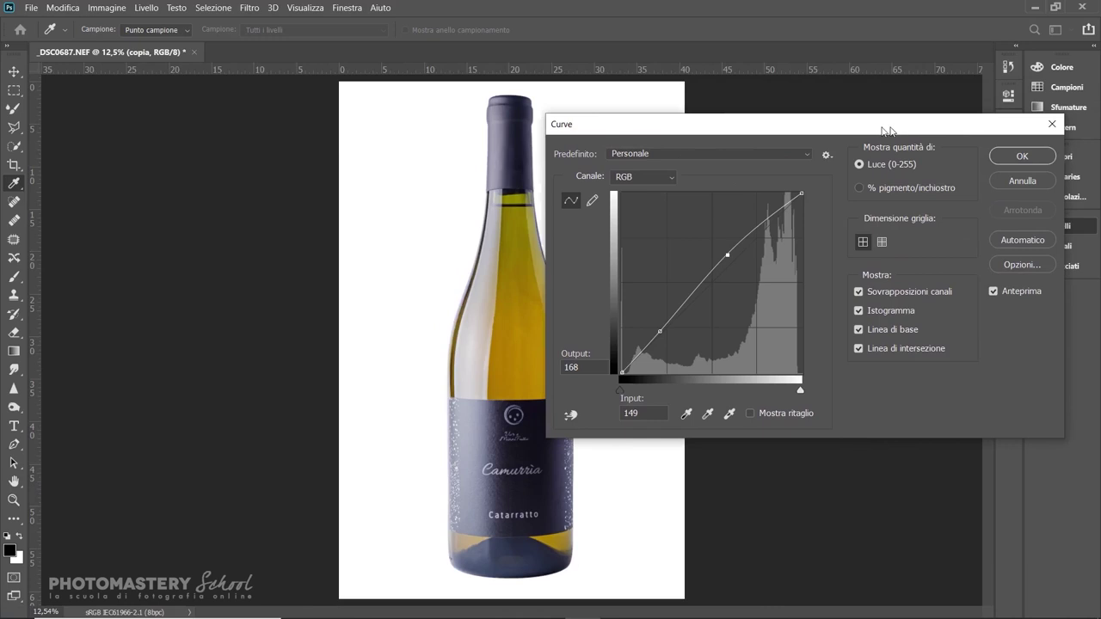
{"action": "left_click", "coordinate": [1028, 157]}
{"action": "key", "text": "ctrl+minus"}
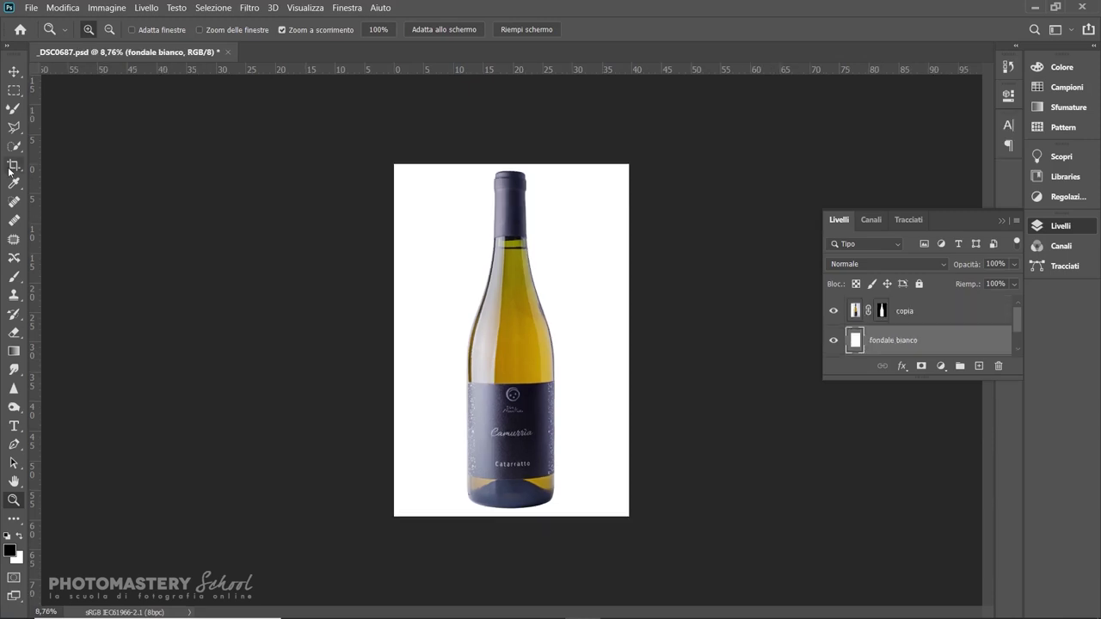
Extend the canvas with the Crop tool at a 2:3 ratio to about 50 by 75 cm, leaving extra room beneath the bottle
{"action": "key", "text": "c"}
{"action": "left_click_drag", "start_coordinate": [511, 161], "coordinate": [521, 126]}
{"action": "left_click_drag", "start_coordinate": [540, 354], "coordinate": [549, 312]}
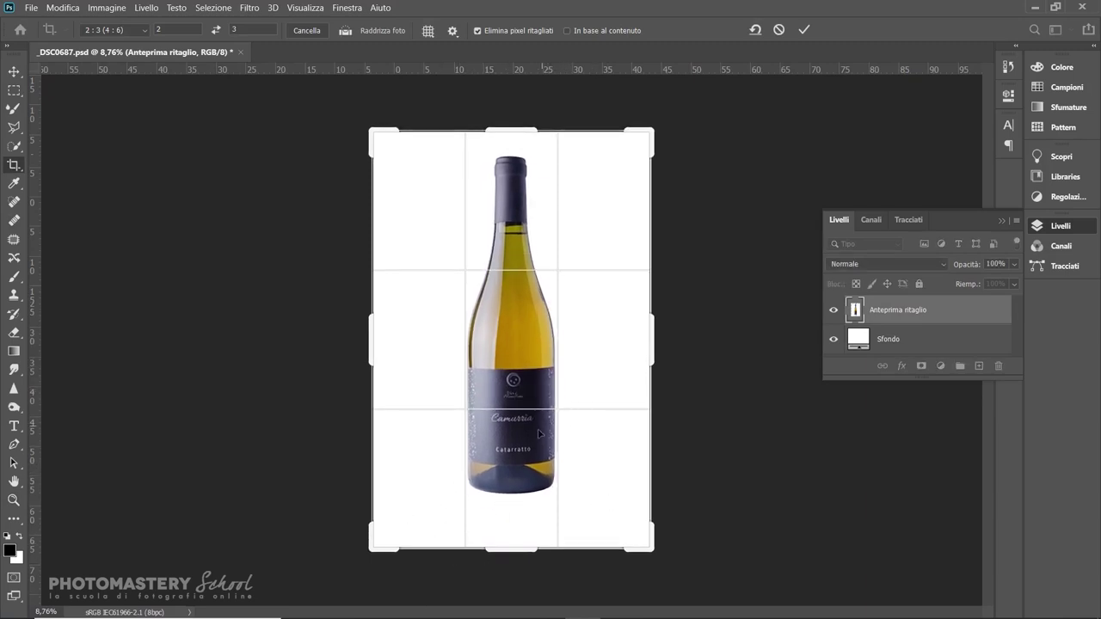
{"action": "mouse_move", "coordinate": [532, 425]}
{"action": "left_mouse_down"}
{"action": "mouse_move", "coordinate": [533, 409]}
{"action": "mouse_move", "coordinate": [533, 428]}
{"action": "left_mouse_up"}
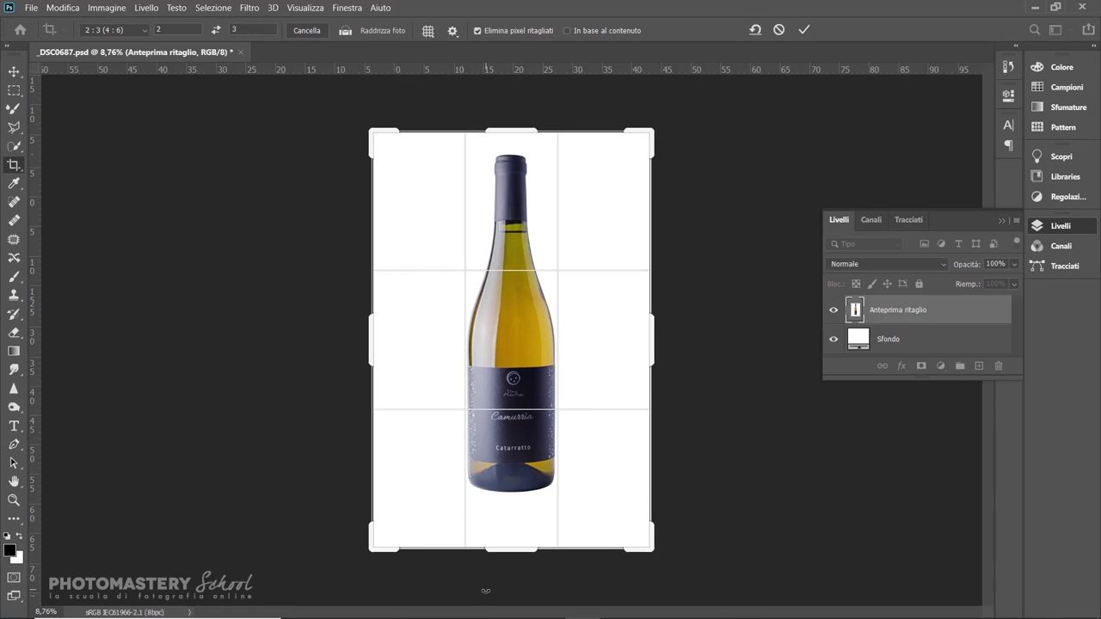
{"action": "left_click_drag", "start_coordinate": [513, 555], "coordinate": [516, 572]}
{"action": "left_click_drag", "start_coordinate": [582, 394], "coordinate": [583, 390]}
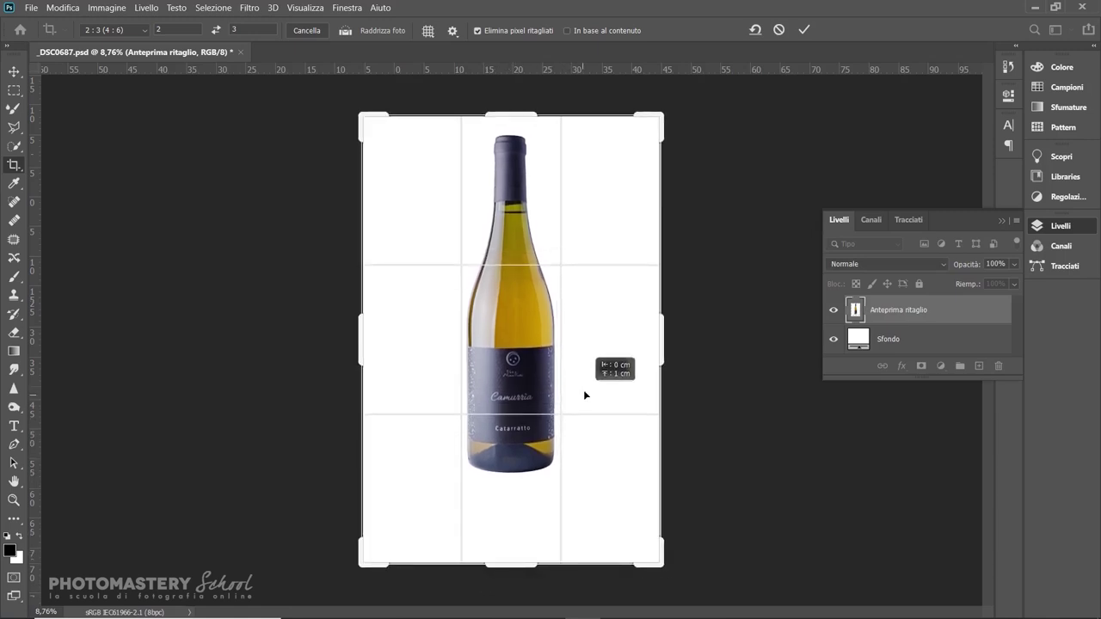
{"action": "key", "text": "Return"}
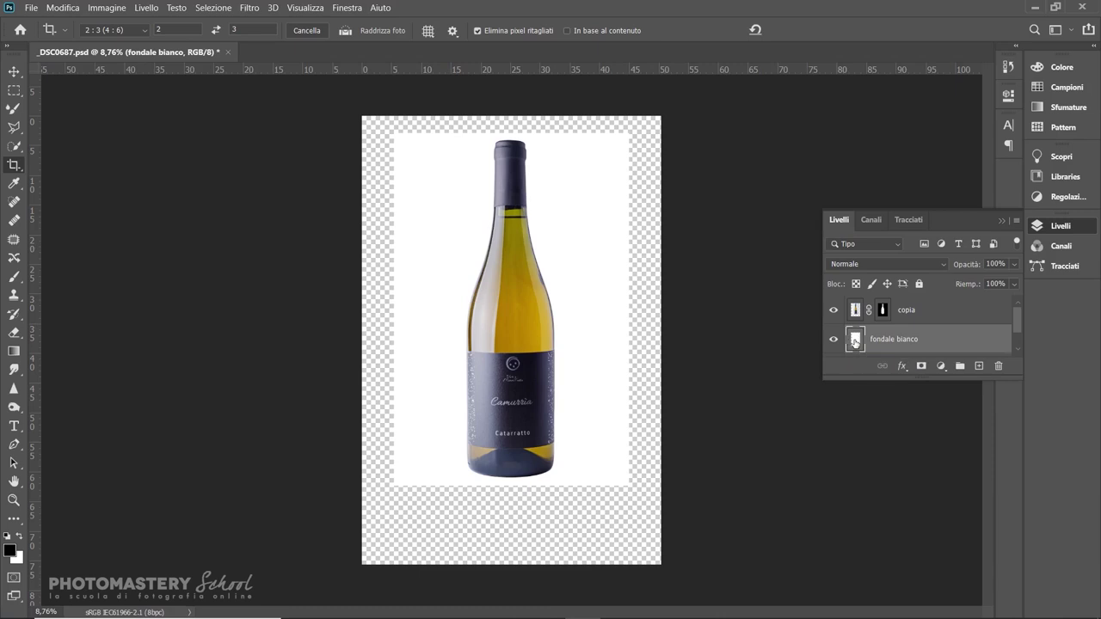
Fill the whole fondale bianco layer with white in Normal mode at 100% opacity and leave the Crop tool
{"action": "key", "text": "shift+F5"}
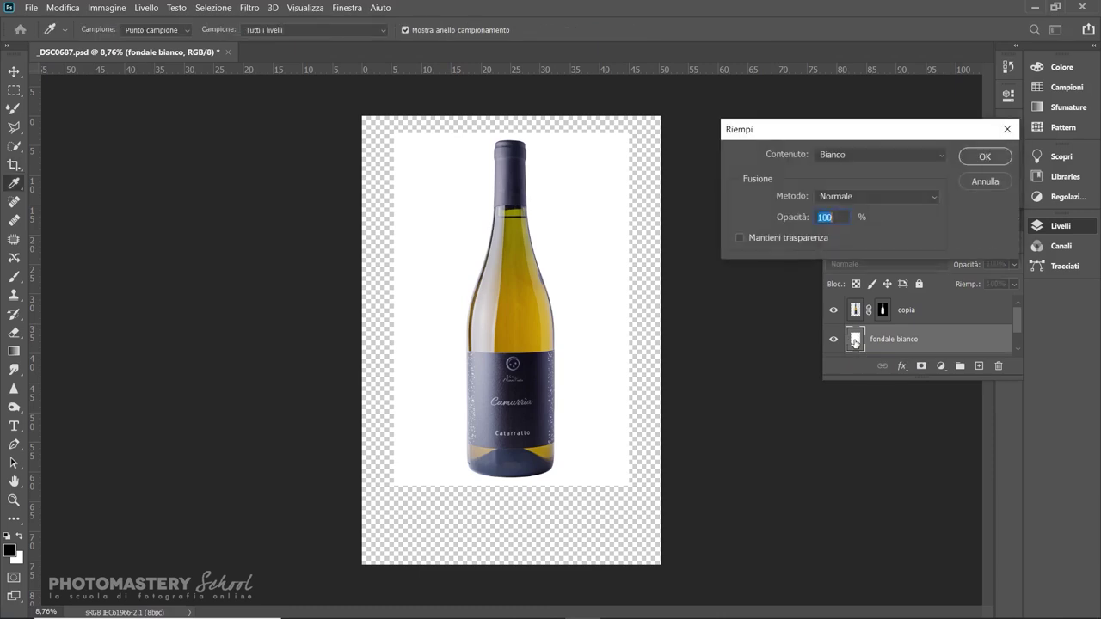
{"action": "left_click", "coordinate": [981, 159]}
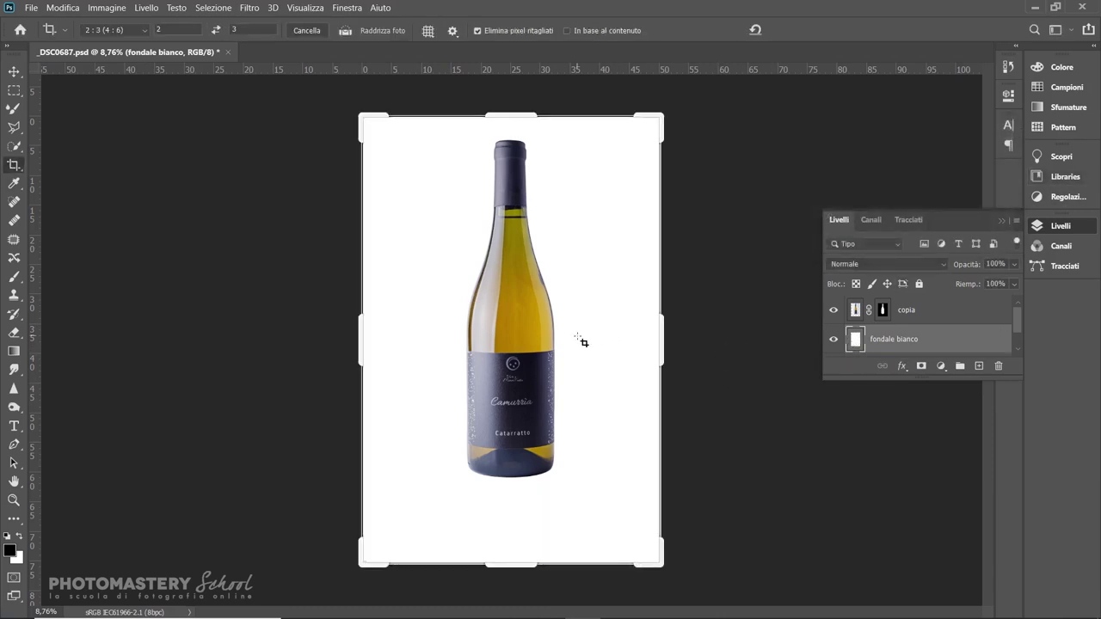
{"action": "left_click", "coordinate": [14, 90]}
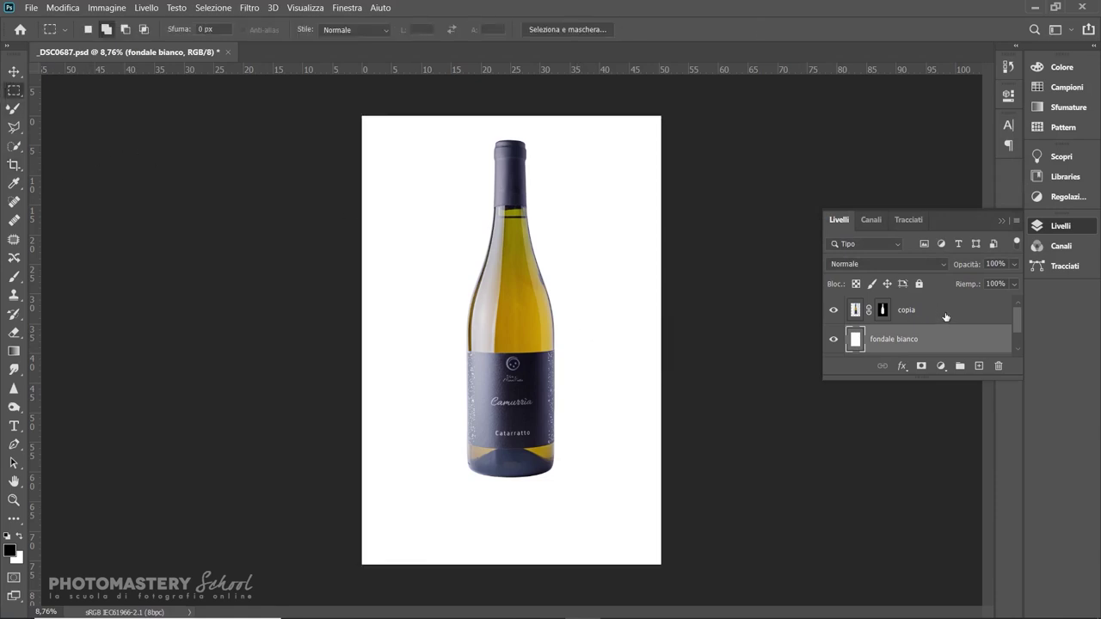
Duplicate the copia layer and move the duplicate bottle to the right and slightly down from the original
{"action": "left_click", "coordinate": [945, 316]}
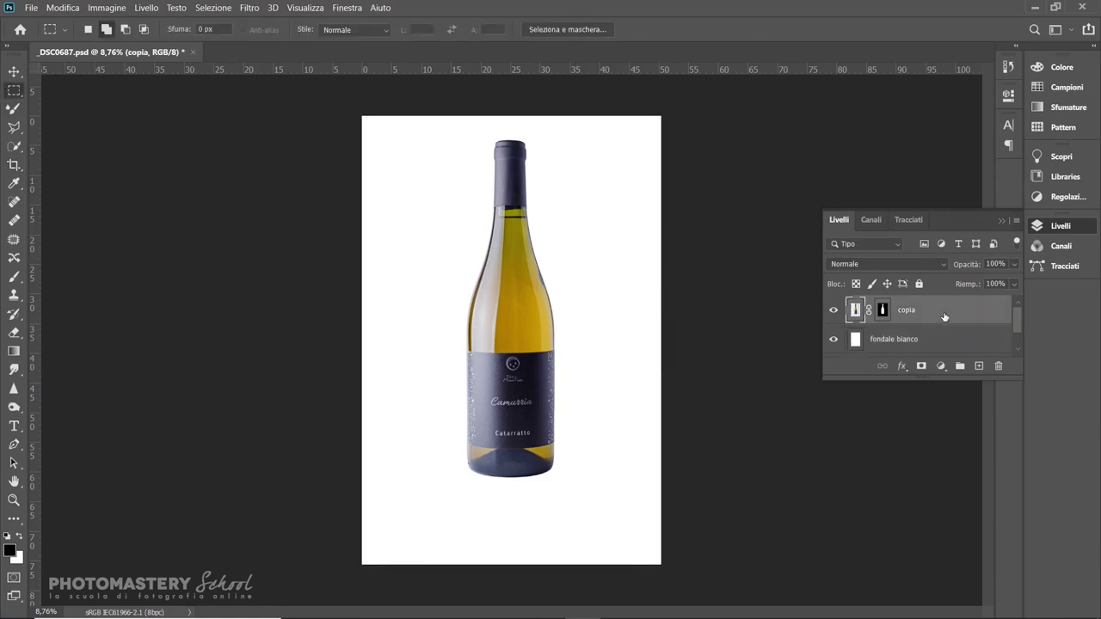
{"action": "key", "text": "ctrl+j"}
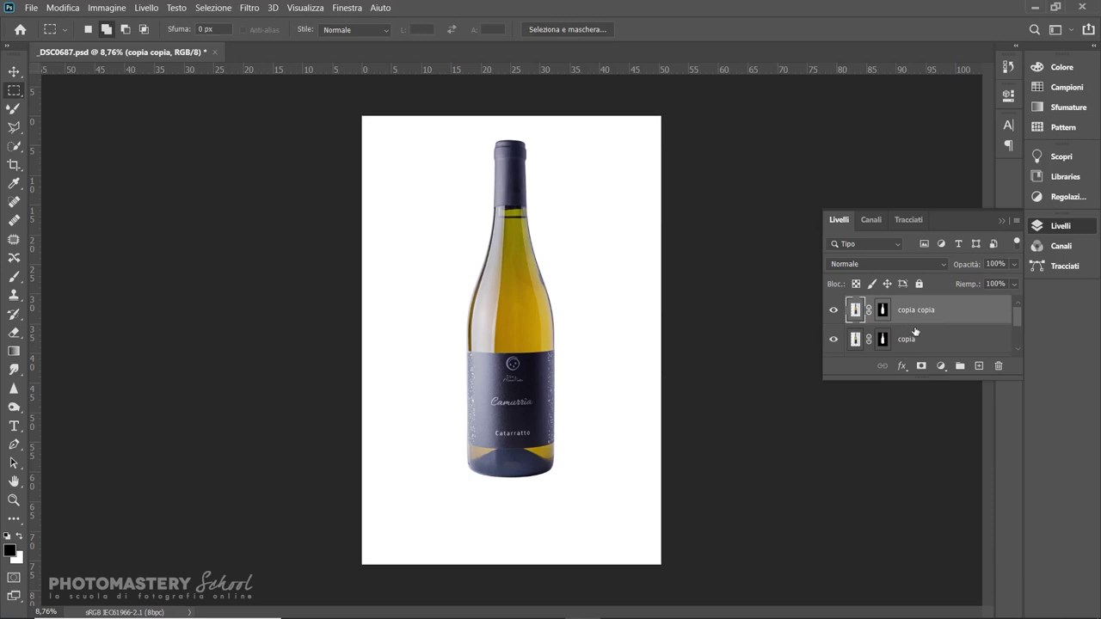
{"action": "left_click_drag", "start_coordinate": [535, 368], "coordinate": [589, 380]}
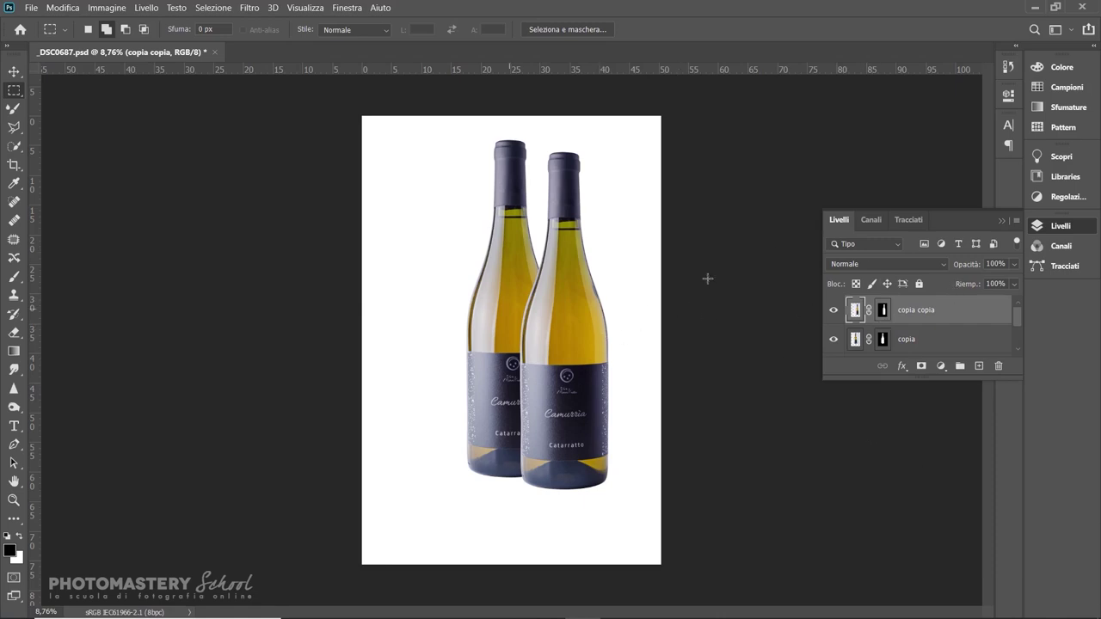
Apply the layer mask of the copia copia layer to its pixels and shift the cut-out bottle slightly
{"action": "left_click_drag", "start_coordinate": [886, 320], "coordinate": [998, 367]}
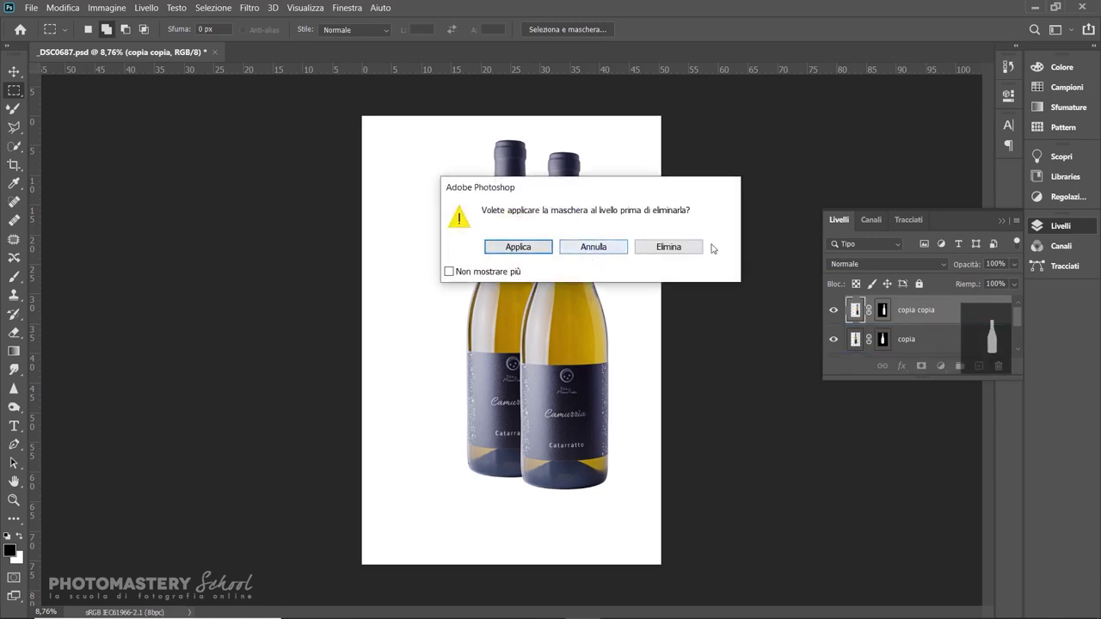
{"action": "left_click", "coordinate": [526, 250]}
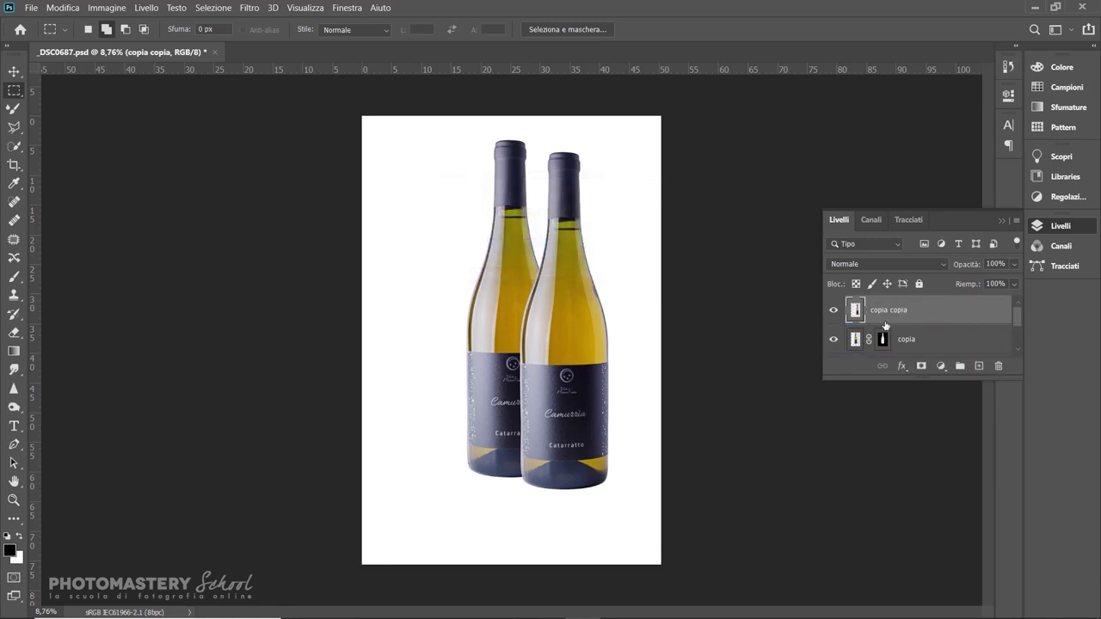
{"action": "left_click_drag", "start_coordinate": [573, 321], "coordinate": [553, 293]}
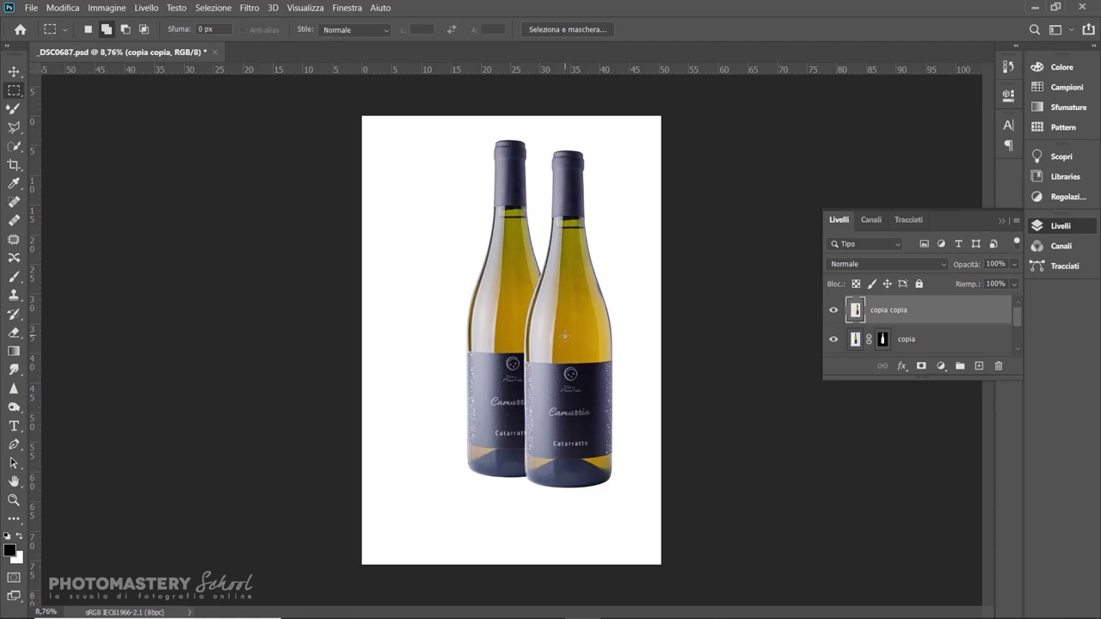
Flip the duplicate bottle vertically with Free Transform and place it base to base directly beneath the original bottle
{"action": "key", "text": "ctrl+t"}
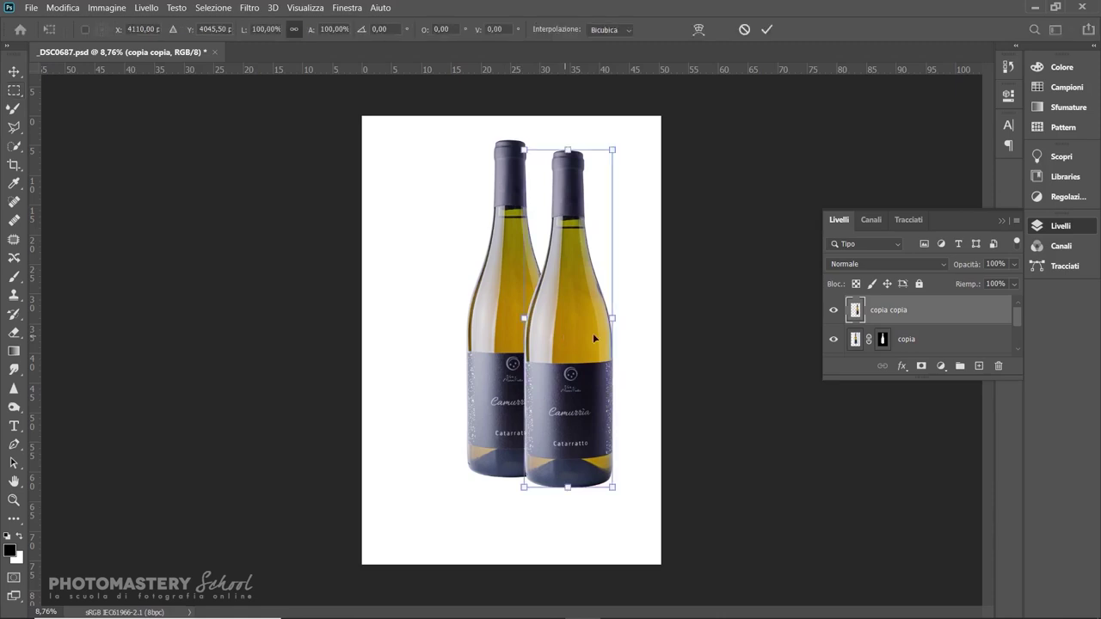
{"action": "right_click", "coordinate": [568, 276]}
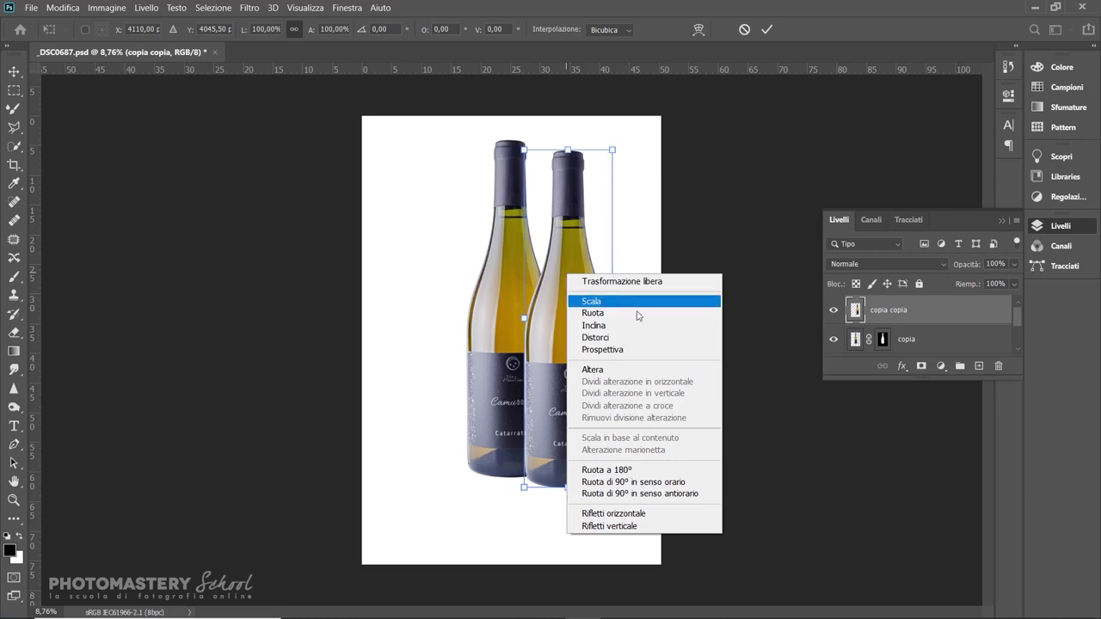
{"action": "left_click", "coordinate": [579, 349]}
{"action": "right_click", "coordinate": [580, 324]}
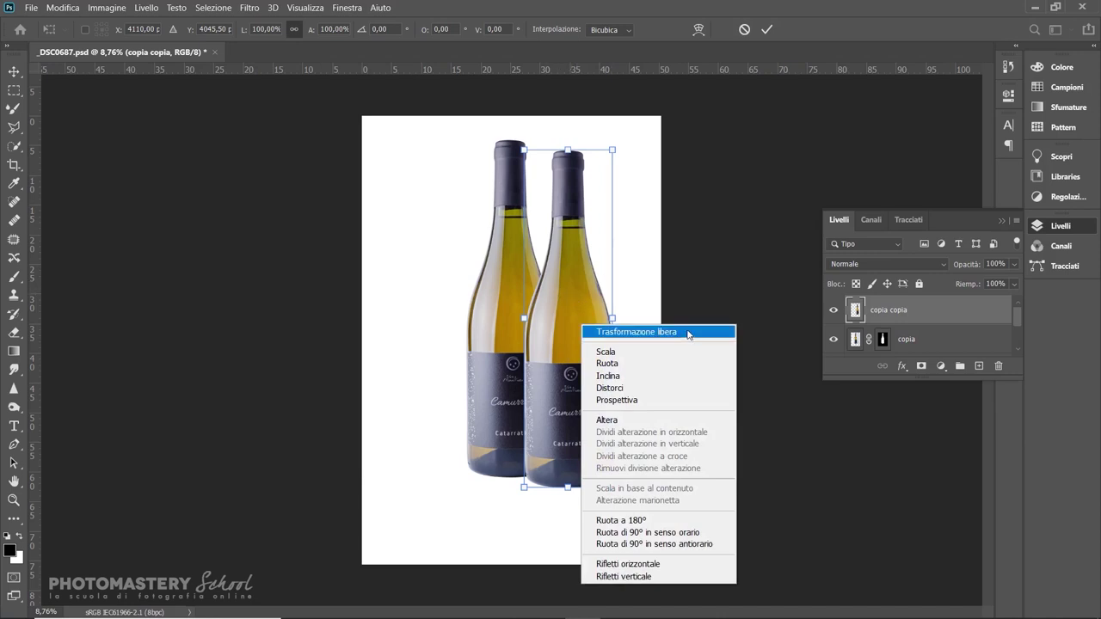
{"action": "left_click", "coordinate": [638, 576]}
{"action": "left_click_drag", "start_coordinate": [580, 217], "coordinate": [521, 543]}
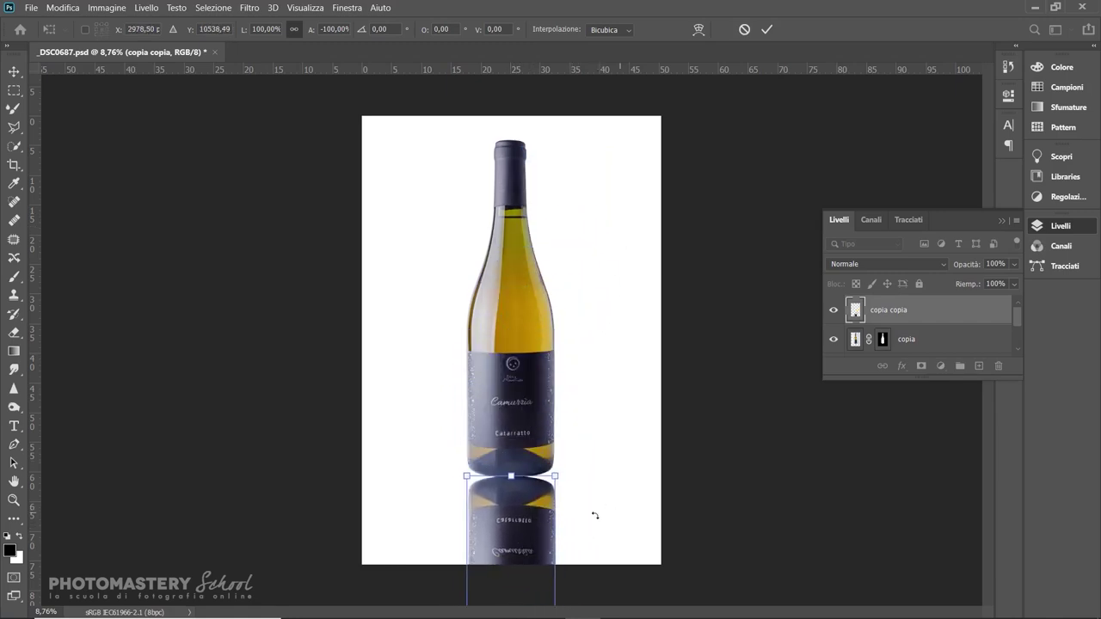
Move the flipped bottle up to overlap the original's base and place the copia copia layer beneath the copia layer
{"action": "scroll", "coordinate": [554, 516], "scroll_direction": "up", "scroll_amount": 6}
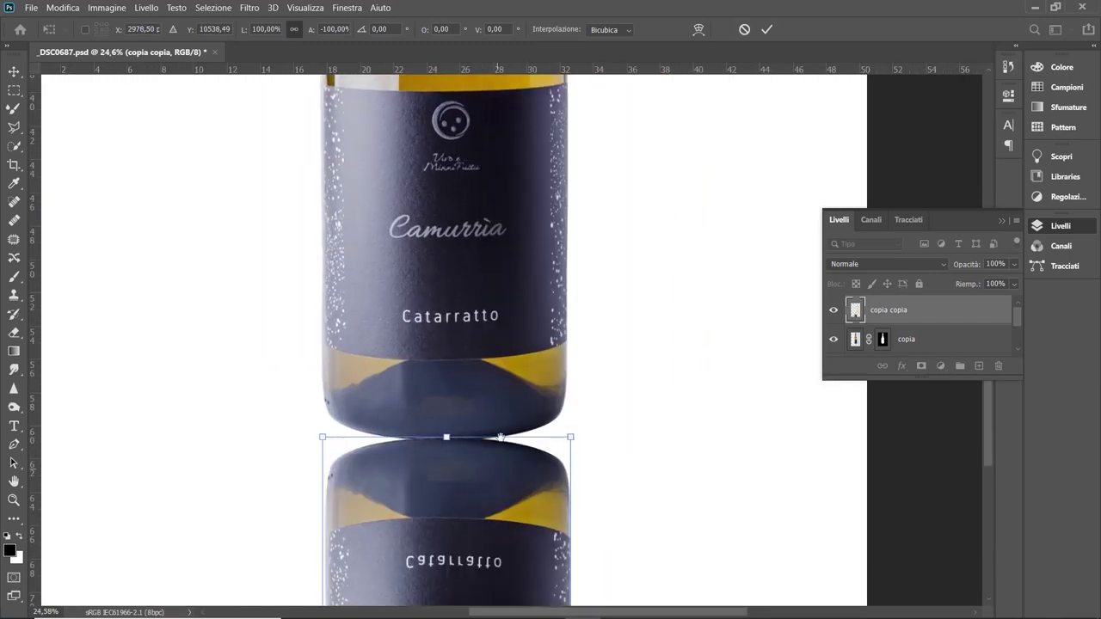
{"action": "left_click_drag", "start_coordinate": [497, 469], "coordinate": [516, 351]}
{"action": "scroll", "coordinate": [548, 389], "scroll_direction": "up", "scroll_amount": 1}
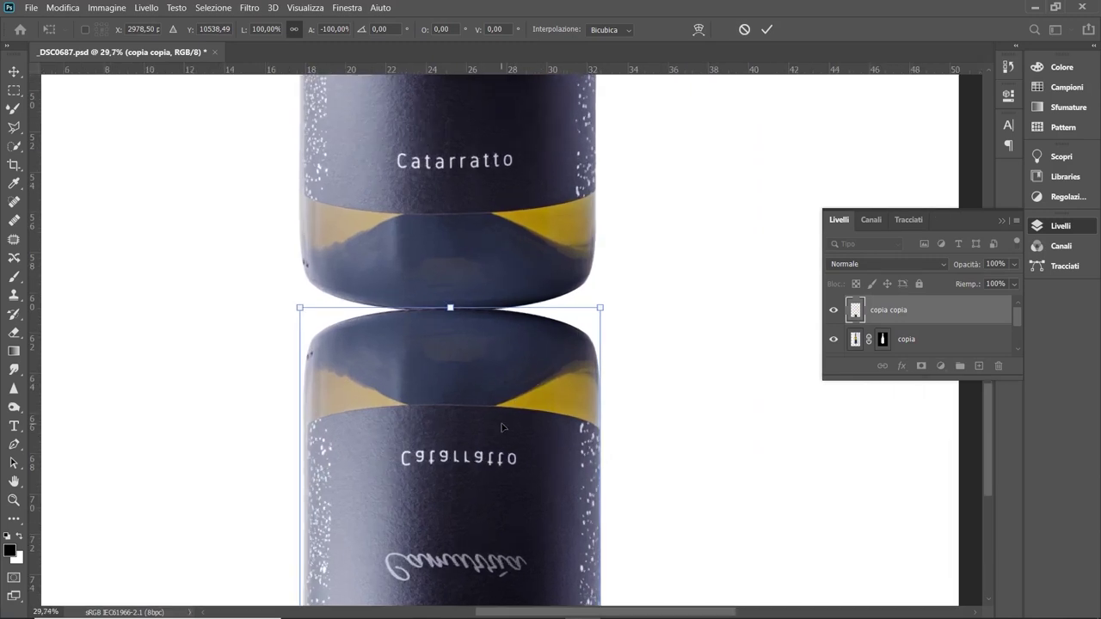
{"action": "left_click_drag", "start_coordinate": [493, 463], "coordinate": [496, 395]}
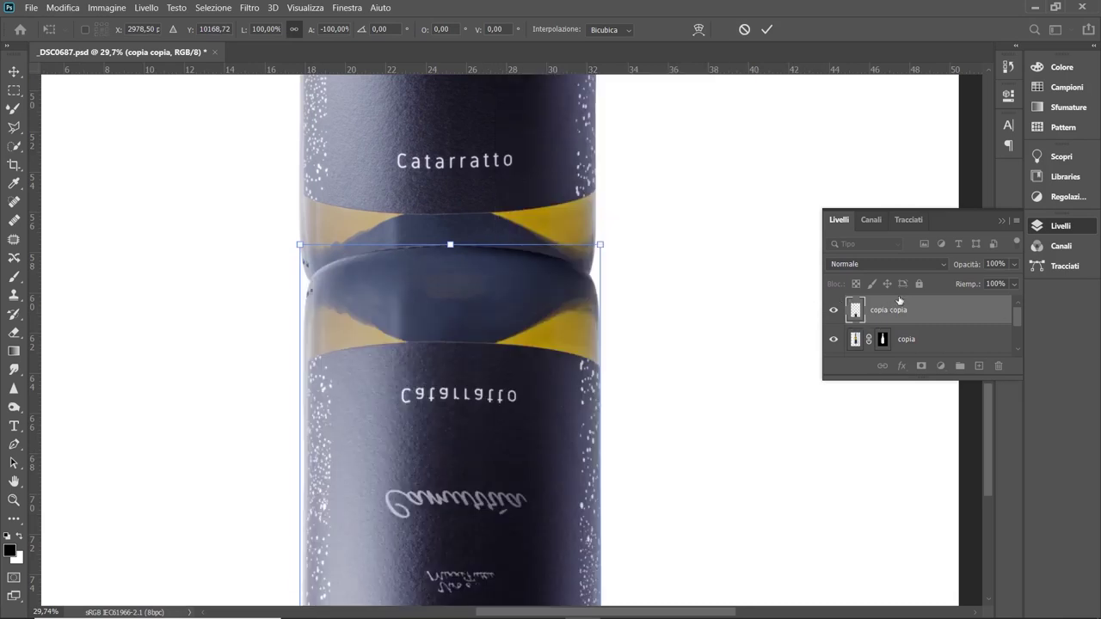
{"action": "left_click_drag", "start_coordinate": [869, 311], "coordinate": [856, 347]}
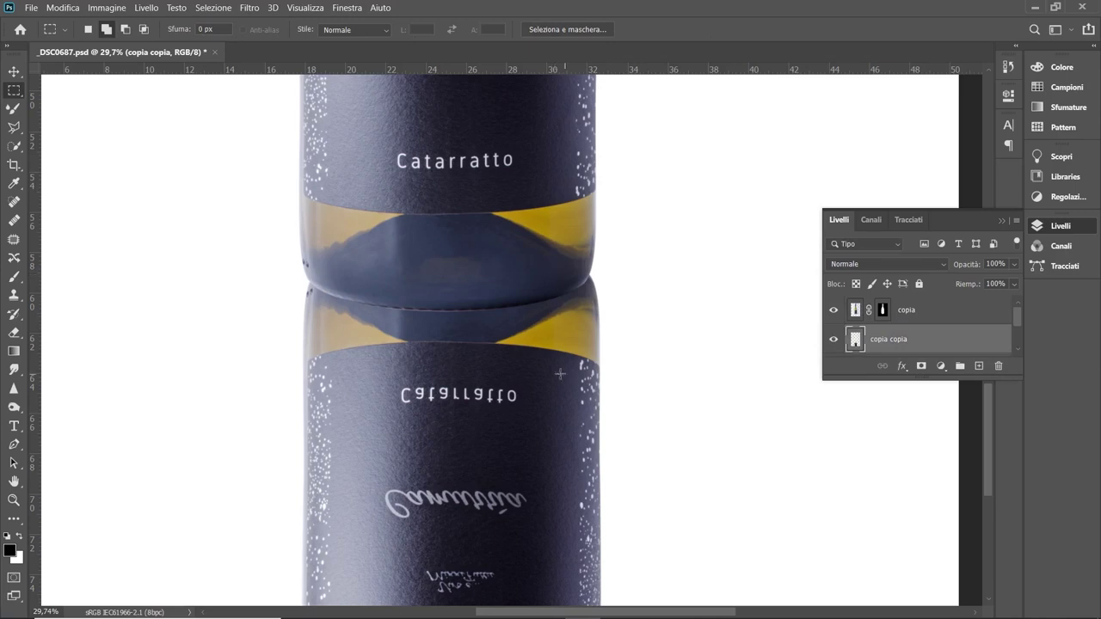
Reposition the flipped bottle so its base sits centred just below the original bottle's base with a thin gap
{"action": "left_click_drag", "start_coordinate": [519, 416], "coordinate": [515, 425]}
{"action": "mouse_move", "coordinate": [516, 428]}
{"action": "left_mouse_down"}
{"action": "mouse_move", "coordinate": [514, 456]}
{"action": "mouse_move", "coordinate": [515, 434]}
{"action": "mouse_move", "coordinate": [499, 447]}
{"action": "mouse_move", "coordinate": [517, 439]}
{"action": "left_mouse_up"}
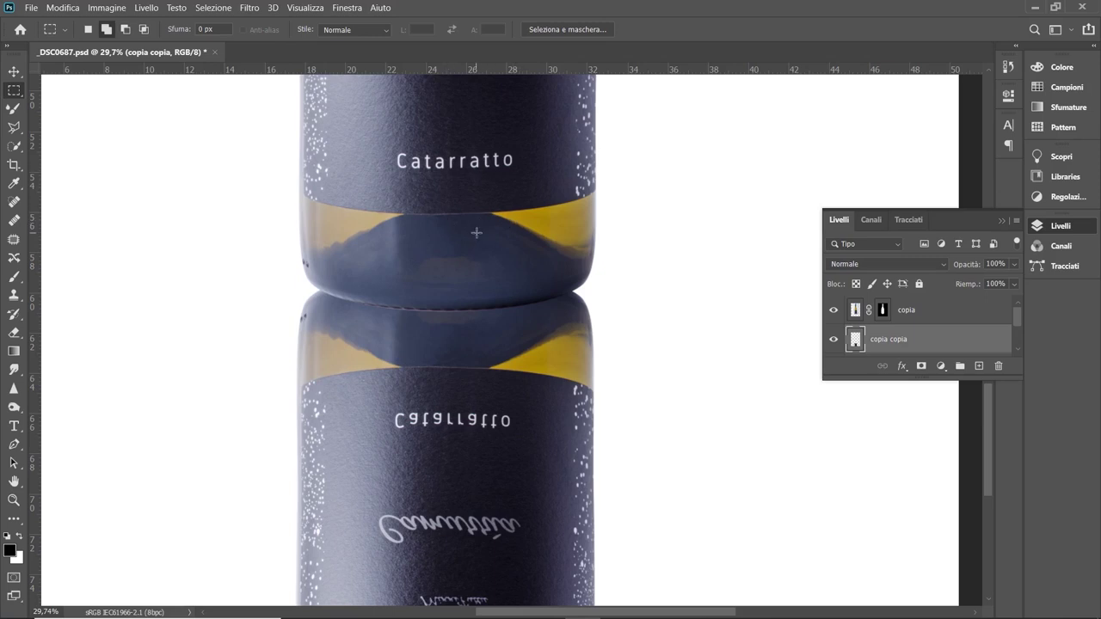
{"action": "left_click_drag", "start_coordinate": [479, 375], "coordinate": [444, 301]}
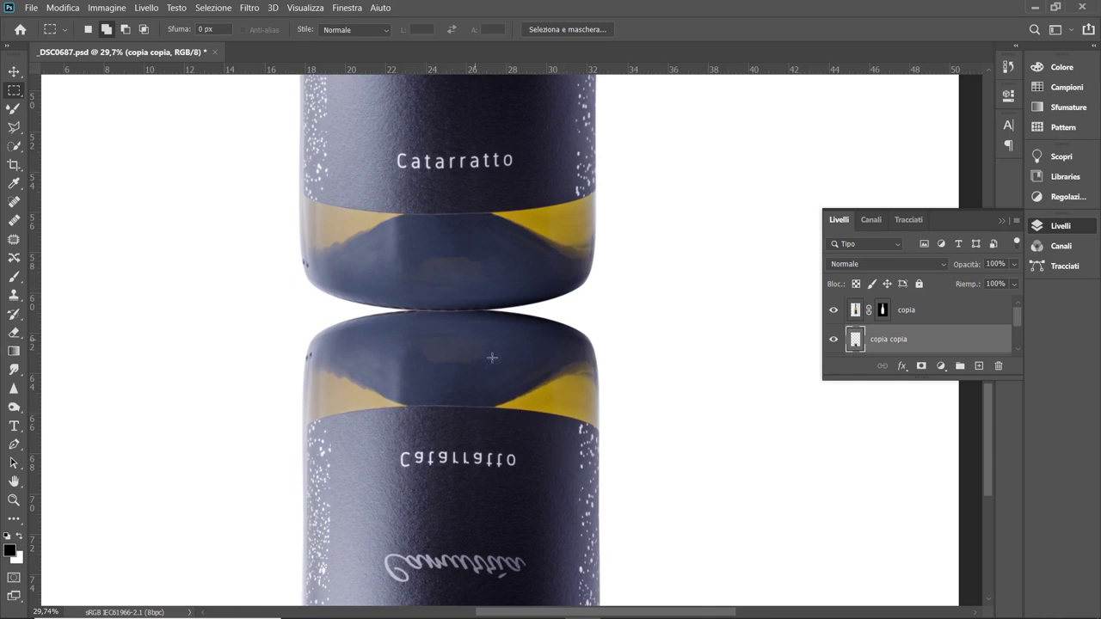
{"action": "left_click_drag", "start_coordinate": [487, 368], "coordinate": [419, 365]}
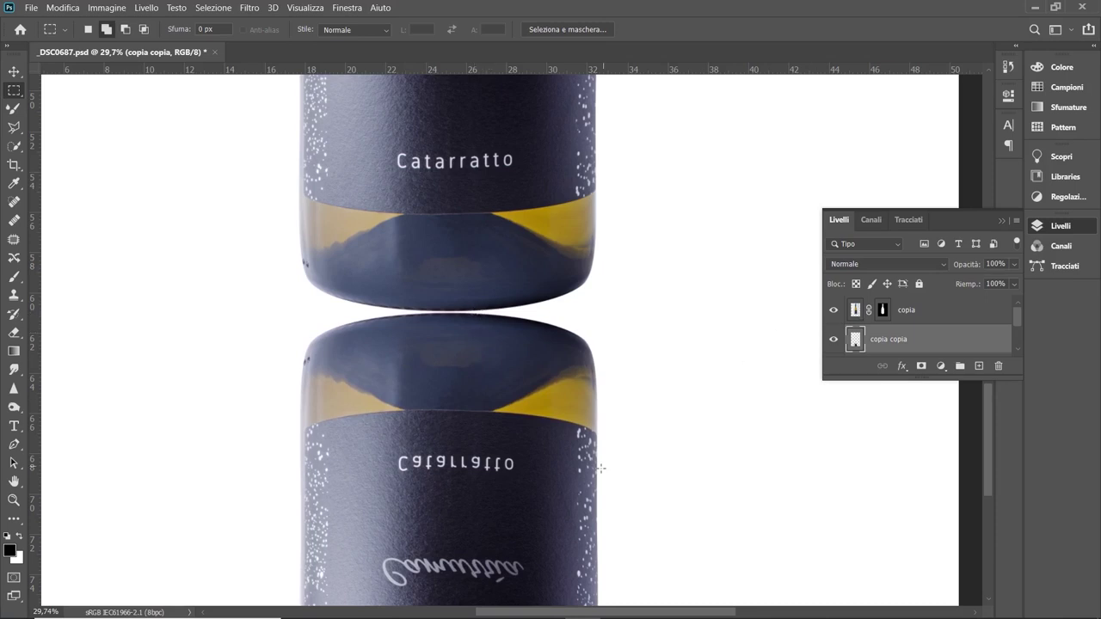
Try to warp the flipped bottle's upper edge into a downward curve using the custom warp handles
{"action": "key", "text": "ctrl+t"}
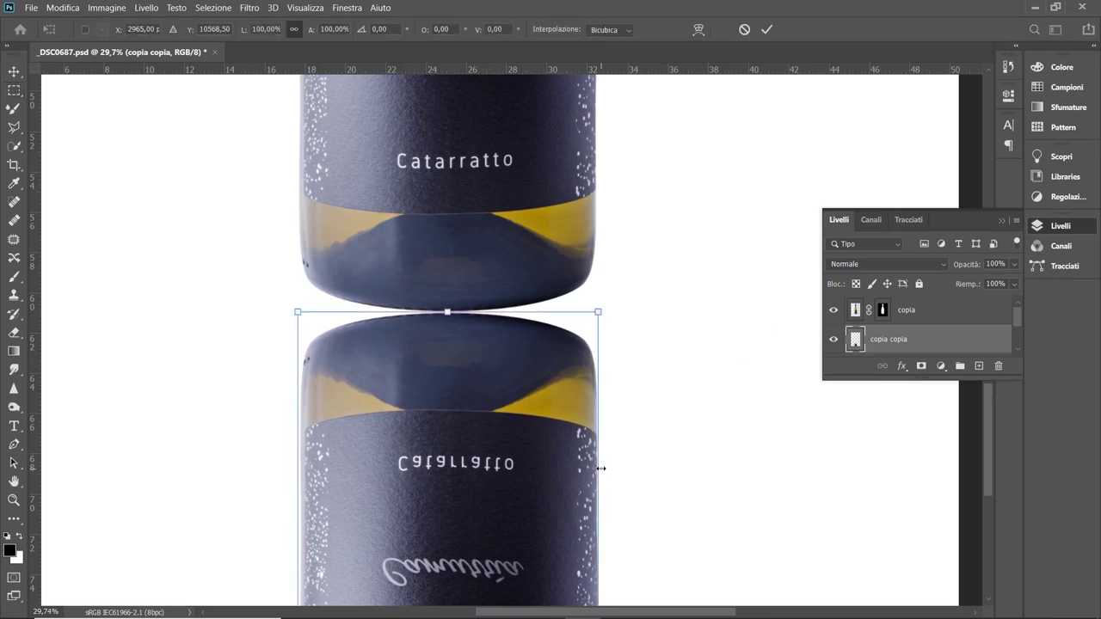
{"action": "left_click", "coordinate": [699, 29]}
{"action": "left_click_drag", "start_coordinate": [501, 317], "coordinate": [498, 351]}
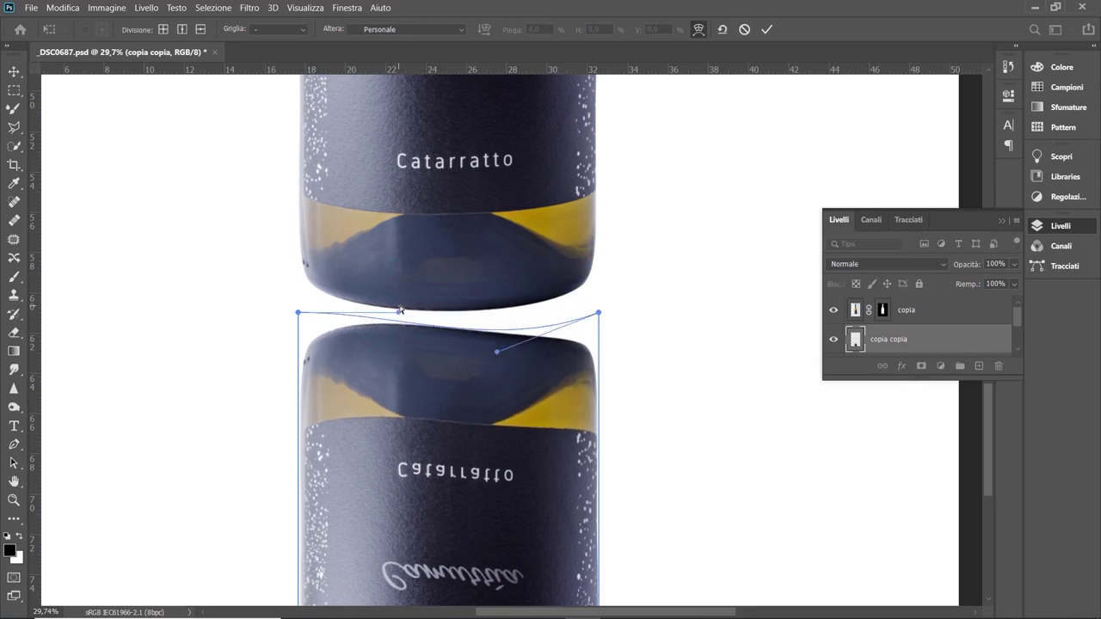
{"action": "left_click_drag", "start_coordinate": [399, 314], "coordinate": [396, 360]}
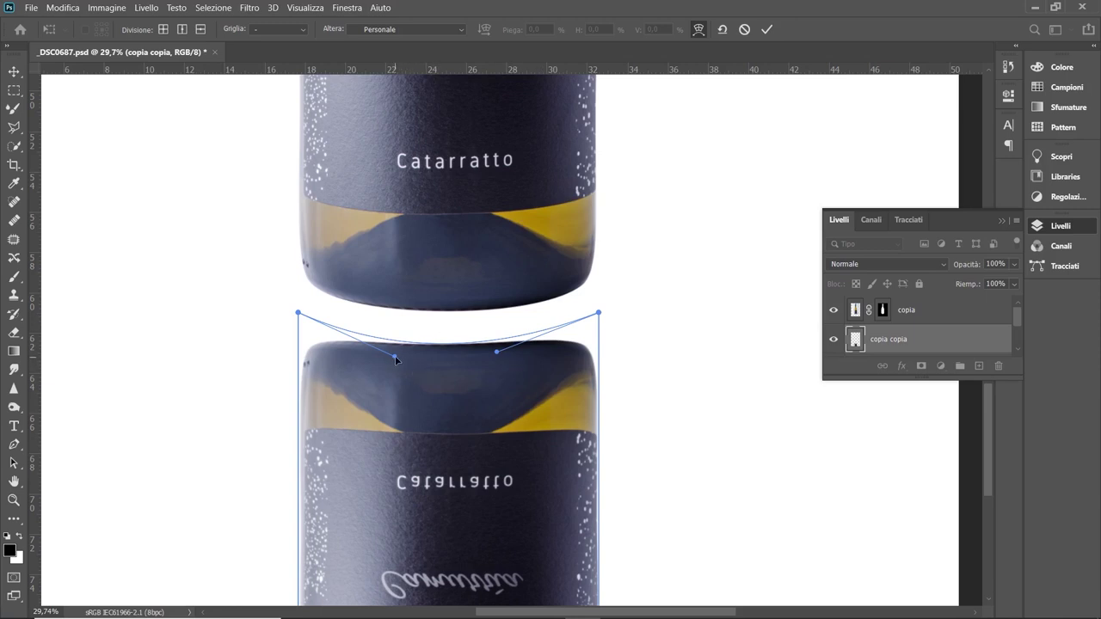
{"action": "left_click_drag", "start_coordinate": [396, 359], "coordinate": [395, 373]}
{"action": "left_click_drag", "start_coordinate": [498, 356], "coordinate": [495, 369]}
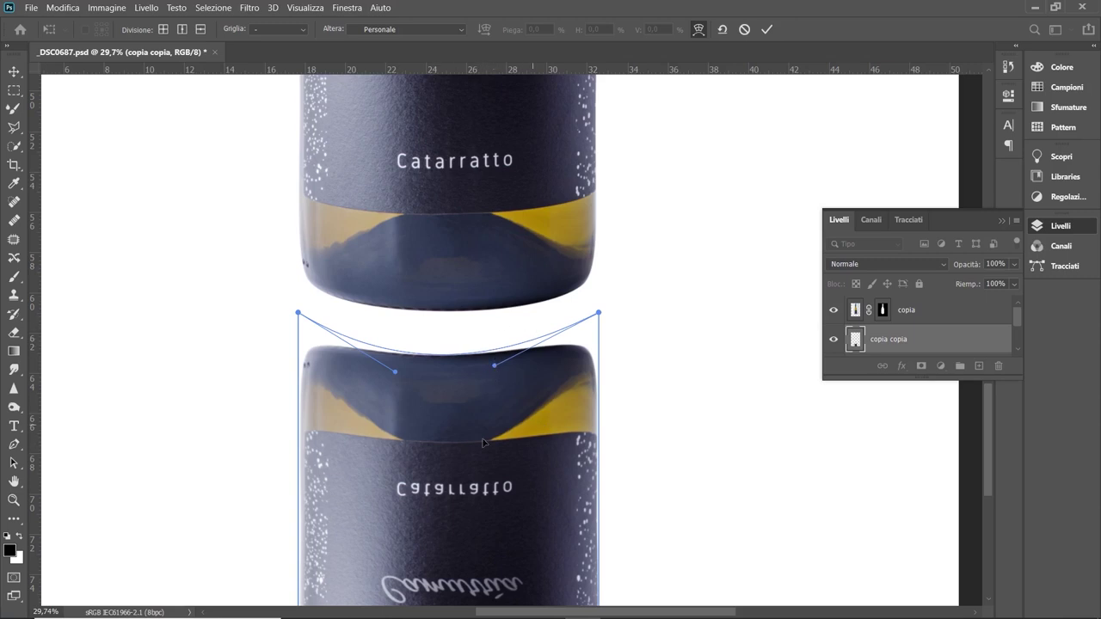
{"action": "left_click", "coordinate": [770, 31]}
Try the warped reflection up against the original bottle's base, check the join, and undo the move and warp
{"action": "key", "text": "m"}
{"action": "left_click_drag", "start_coordinate": [434, 413], "coordinate": [436, 370]}
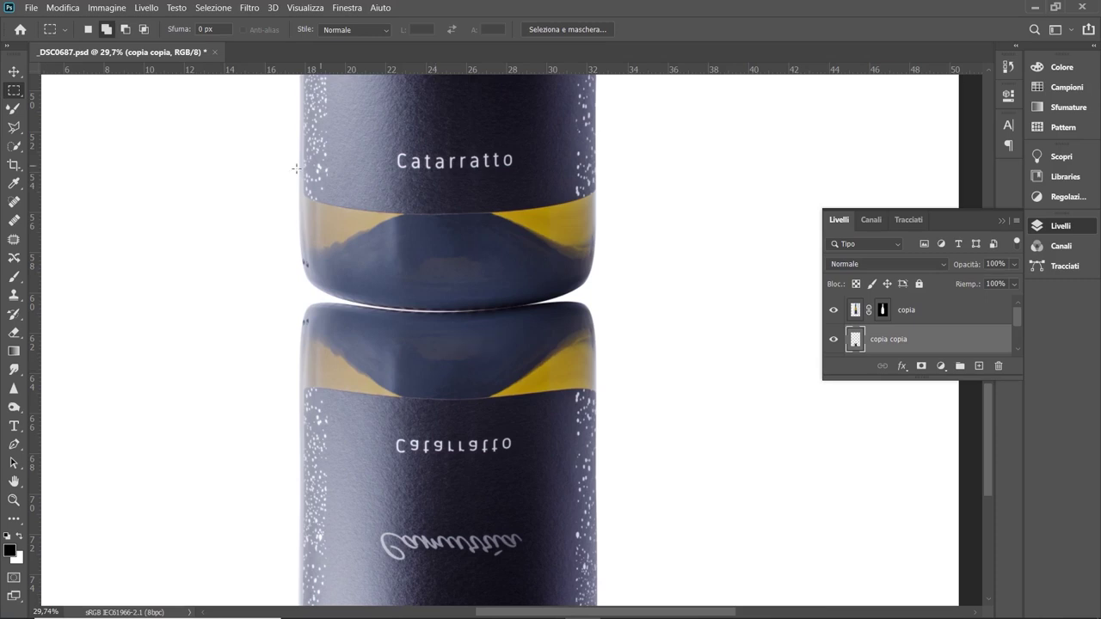
{"action": "scroll", "coordinate": [428, 251], "scroll_direction": "up", "scroll_amount": 1}
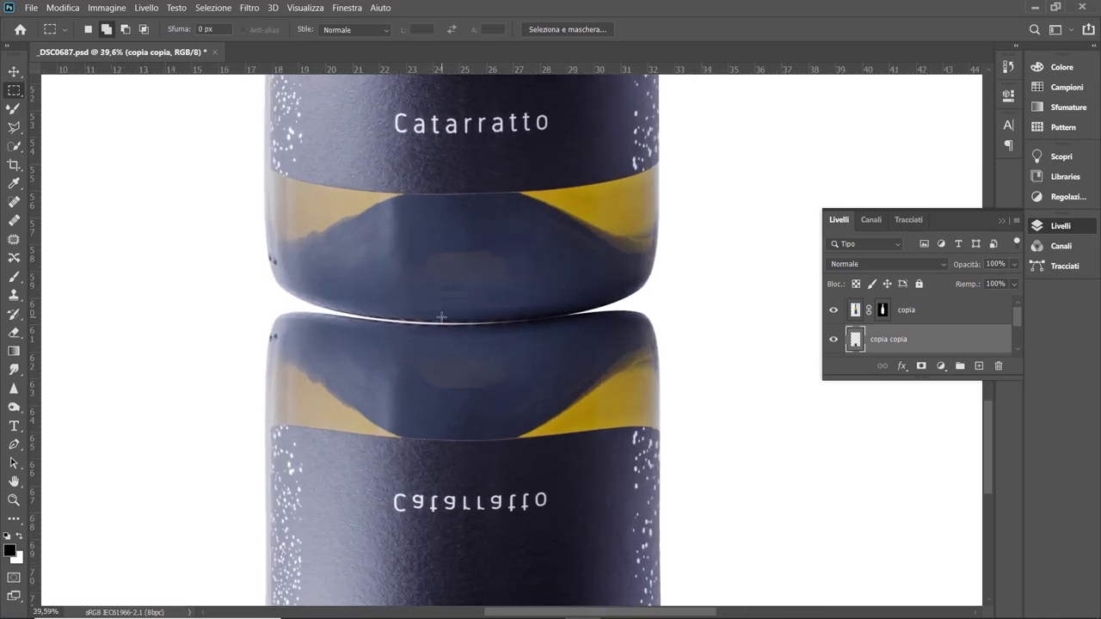
{"action": "scroll", "coordinate": [442, 317], "scroll_direction": "down", "scroll_amount": 1}
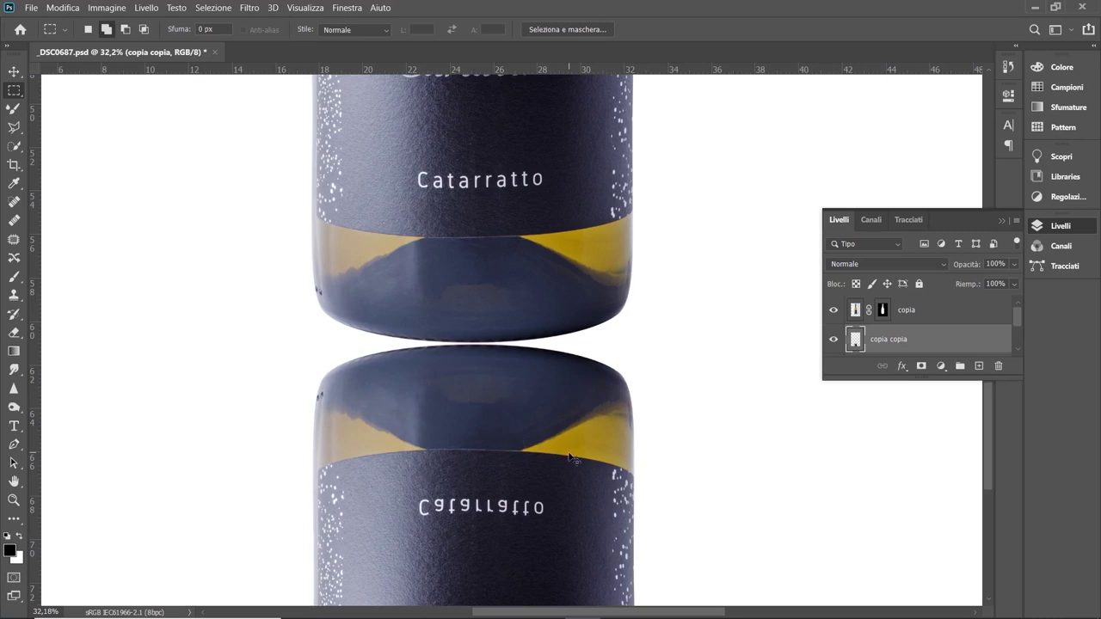
Warp the flipped bottle with the Arcata preset at a bend of about -41,7% and fit it just beneath the original's base
{"action": "key", "text": "ctrl+t"}
{"action": "right_click", "coordinate": [504, 423]}
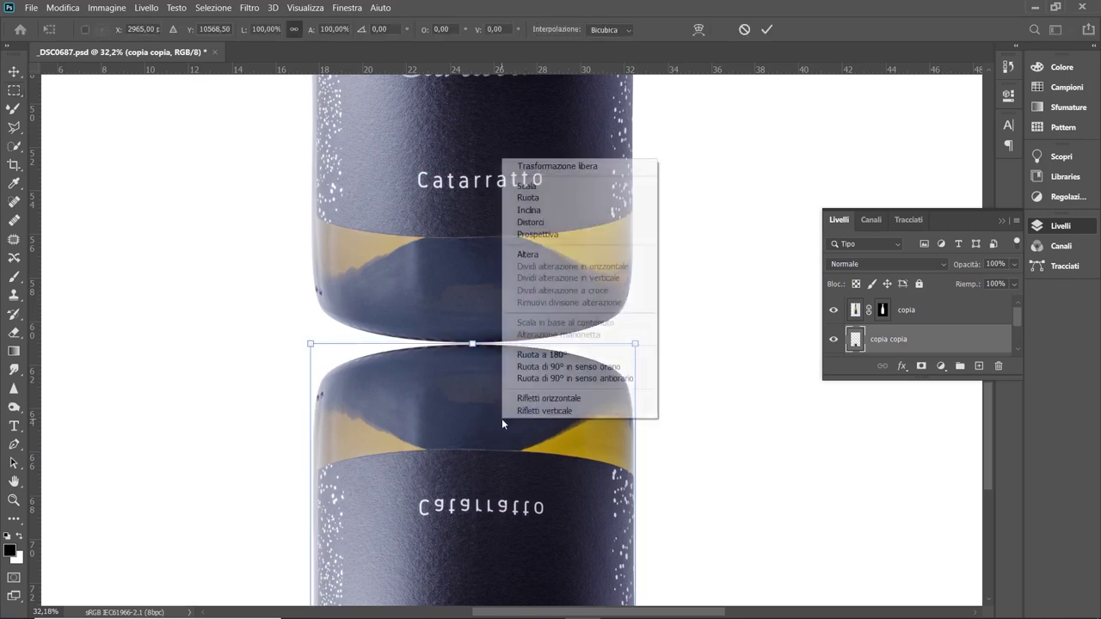
{"action": "left_click", "coordinate": [527, 254]}
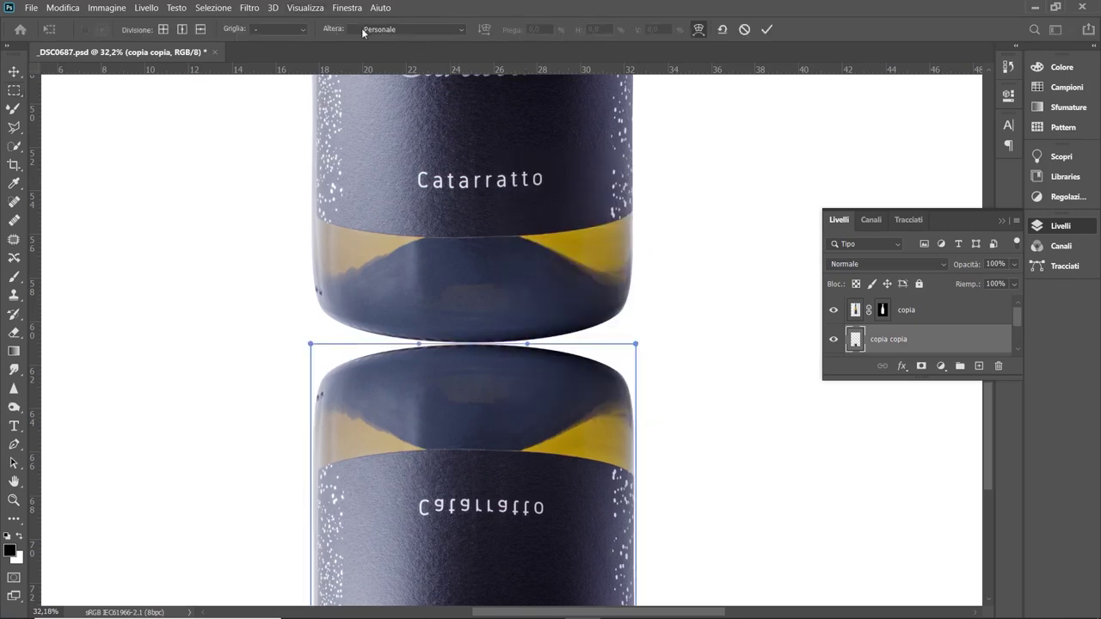
{"action": "left_click", "coordinate": [462, 31]}
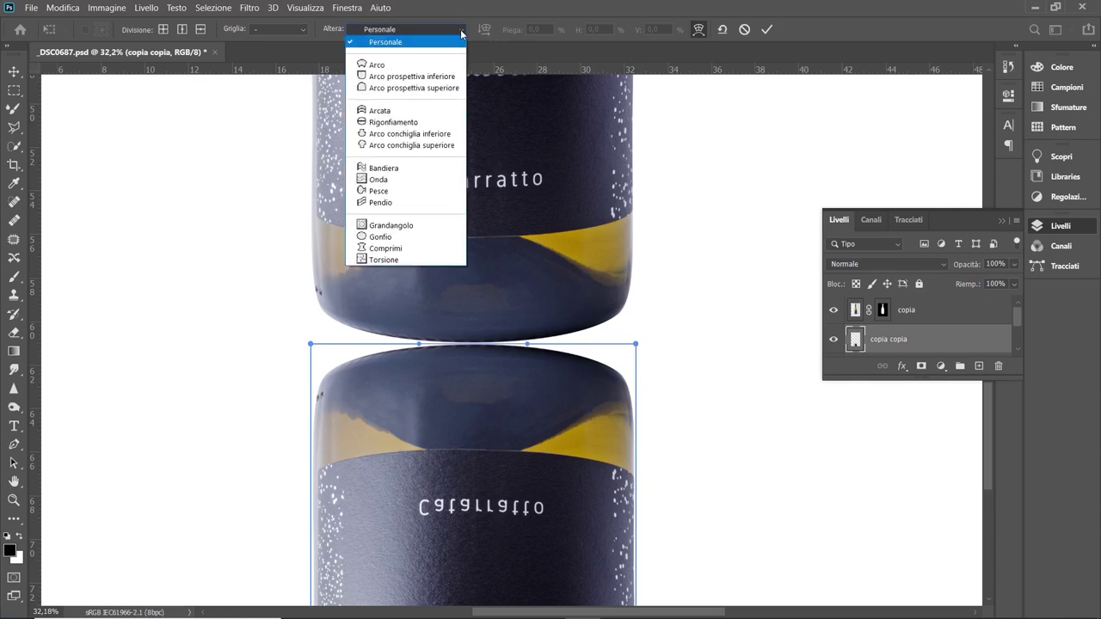
{"action": "left_click", "coordinate": [404, 111]}
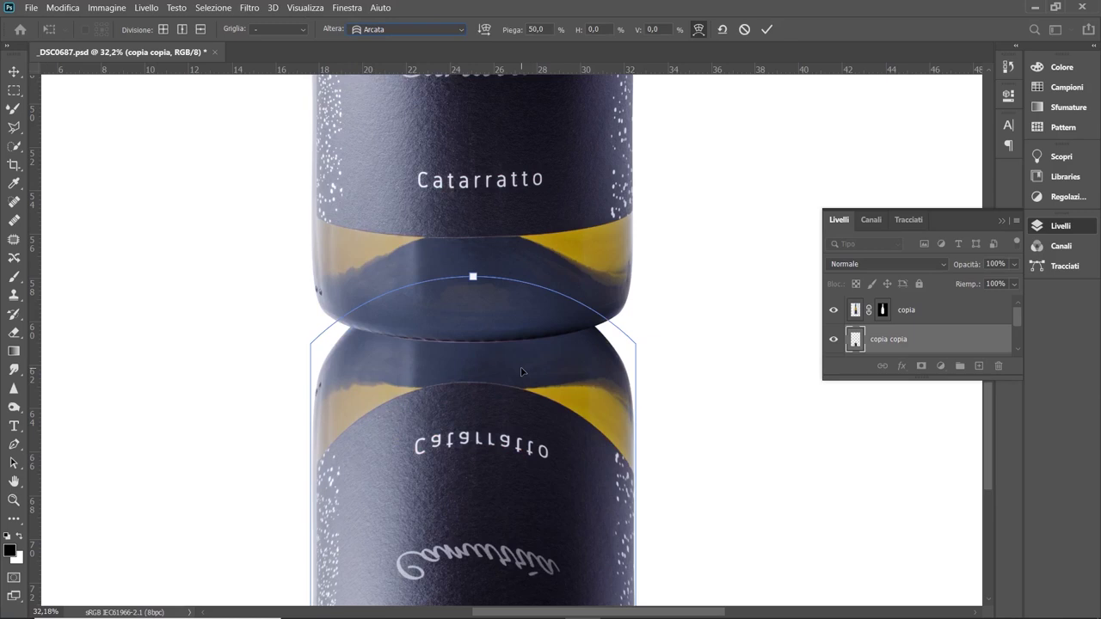
{"action": "left_click_drag", "start_coordinate": [472, 277], "coordinate": [462, 432]}
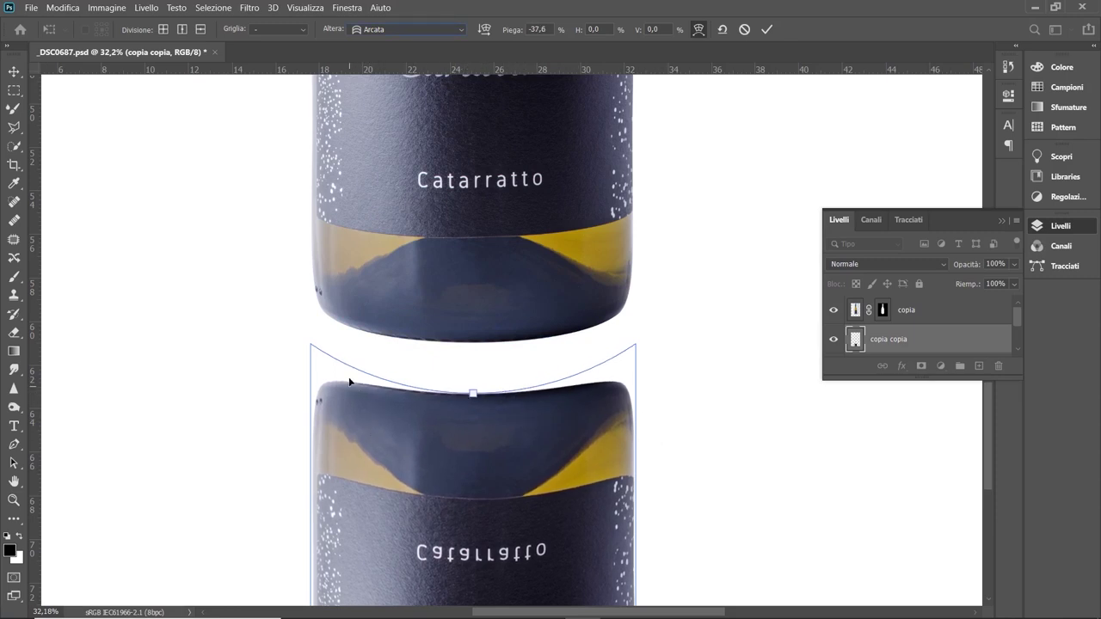
{"action": "left_click_drag", "start_coordinate": [472, 393], "coordinate": [469, 348]}
{"action": "mouse_move", "coordinate": [487, 410]}
{"action": "left_mouse_down"}
{"action": "mouse_move", "coordinate": [489, 398]}
{"action": "mouse_move", "coordinate": [490, 409]}
{"action": "left_mouse_up"}
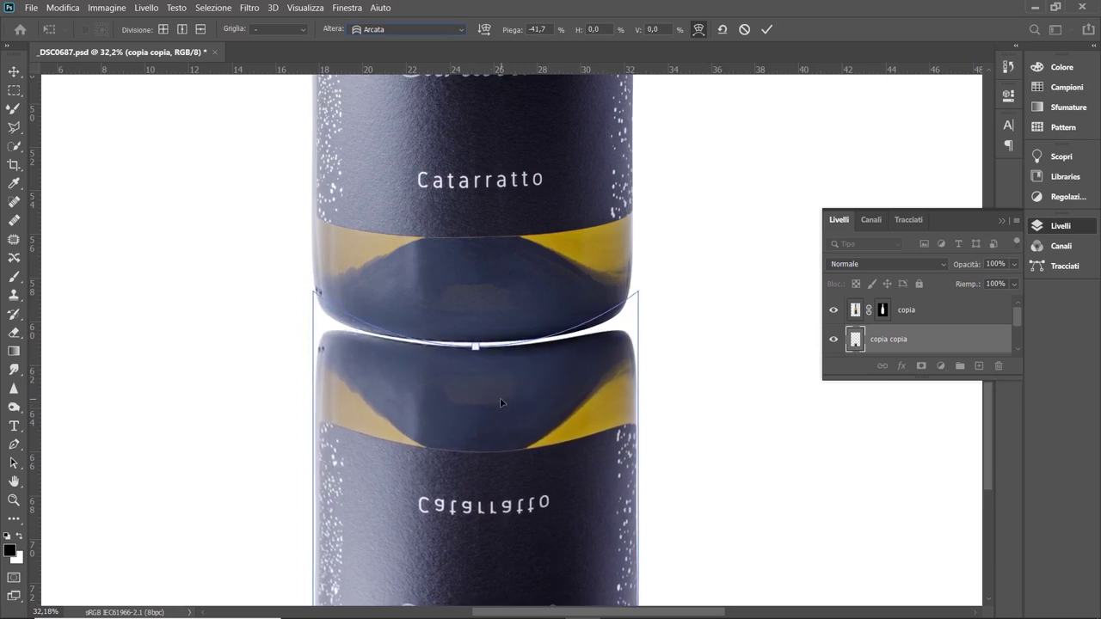
{"action": "left_click", "coordinate": [767, 29]}
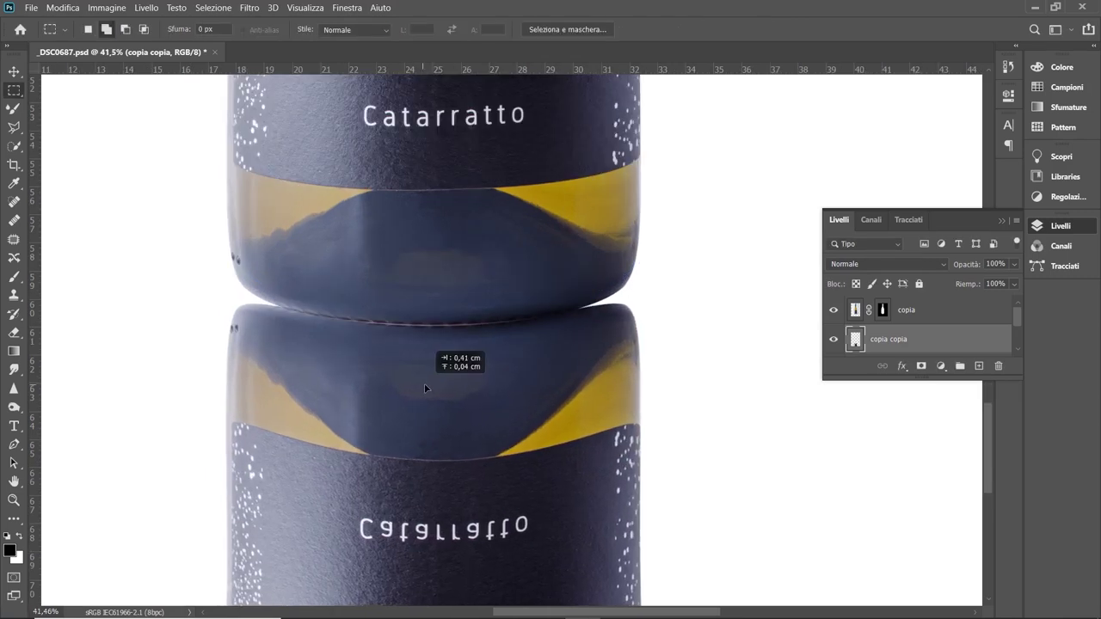
Shift the flipped bottle slightly to fit the original's base and rename its layer riflesso
{"action": "left_click_drag", "start_coordinate": [424, 382], "coordinate": [415, 390]}
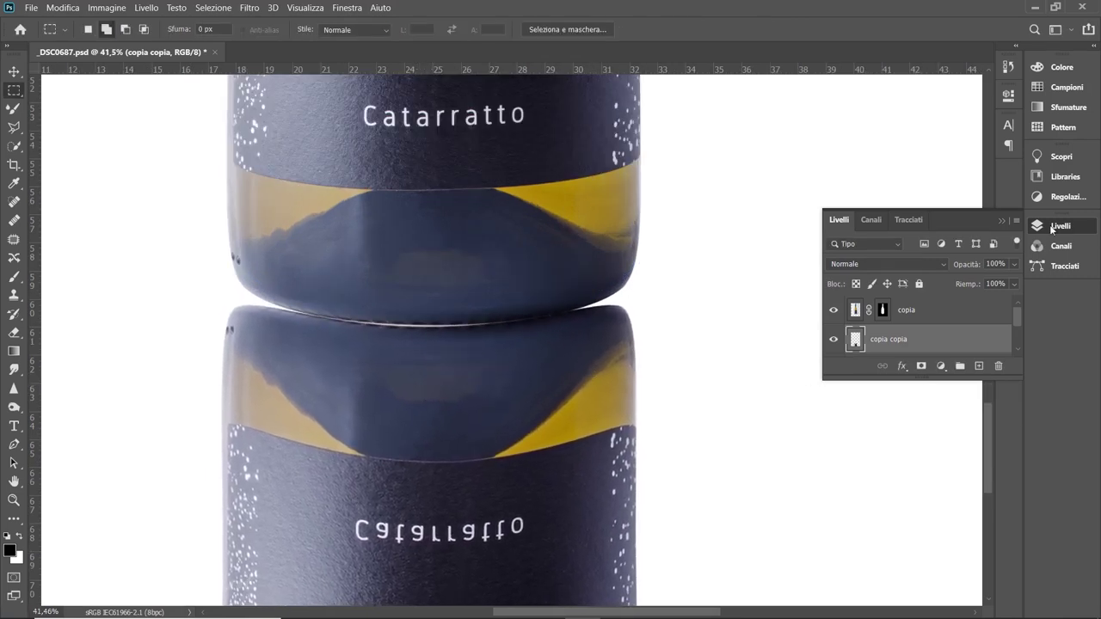
{"action": "double_click", "coordinate": [899, 341]}
{"action": "type", "text": "riflesso"}
{"action": "key", "text": "Return"}
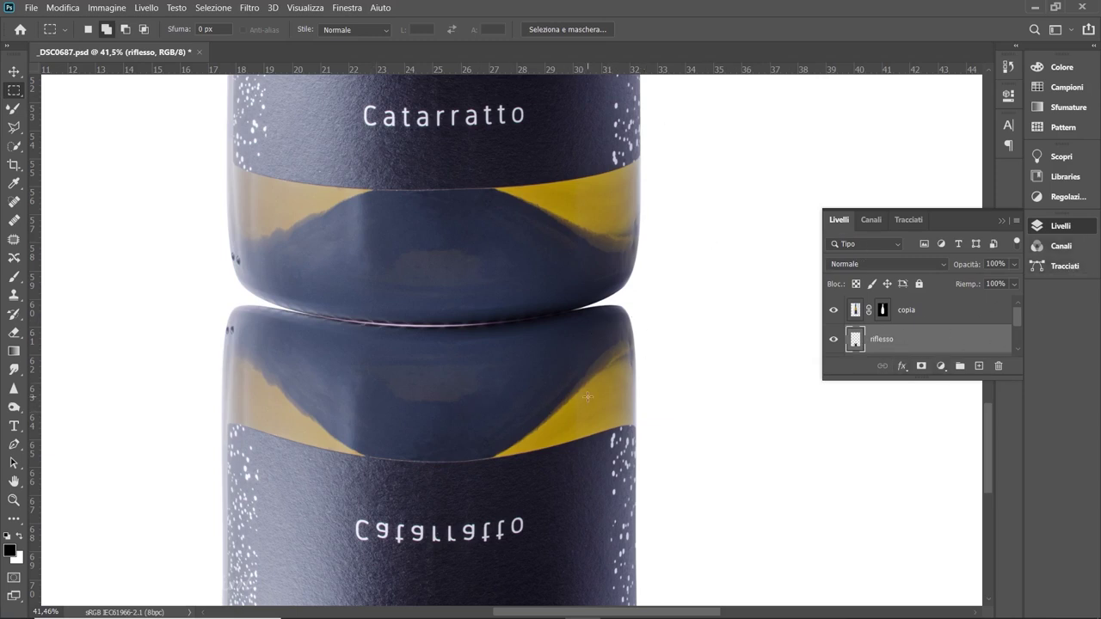
Custom-warp the riflesso layer, raising both upper corners and lowering the middle of its upper edge to follow the bottle's base
{"action": "key", "text": "ctrl+t"}
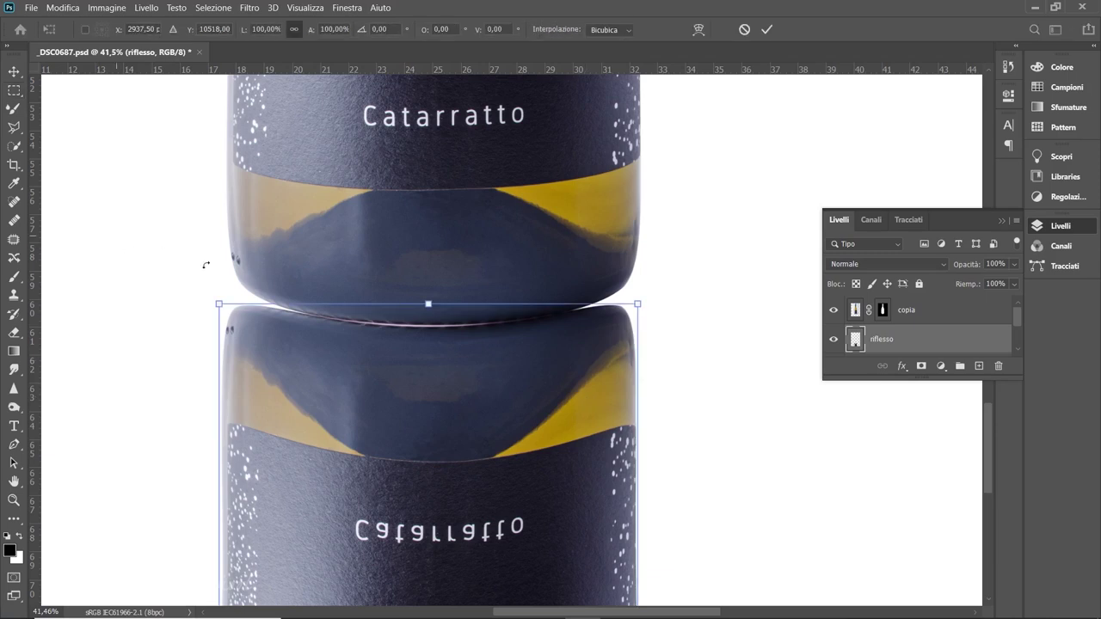
{"action": "right_click", "coordinate": [450, 370]}
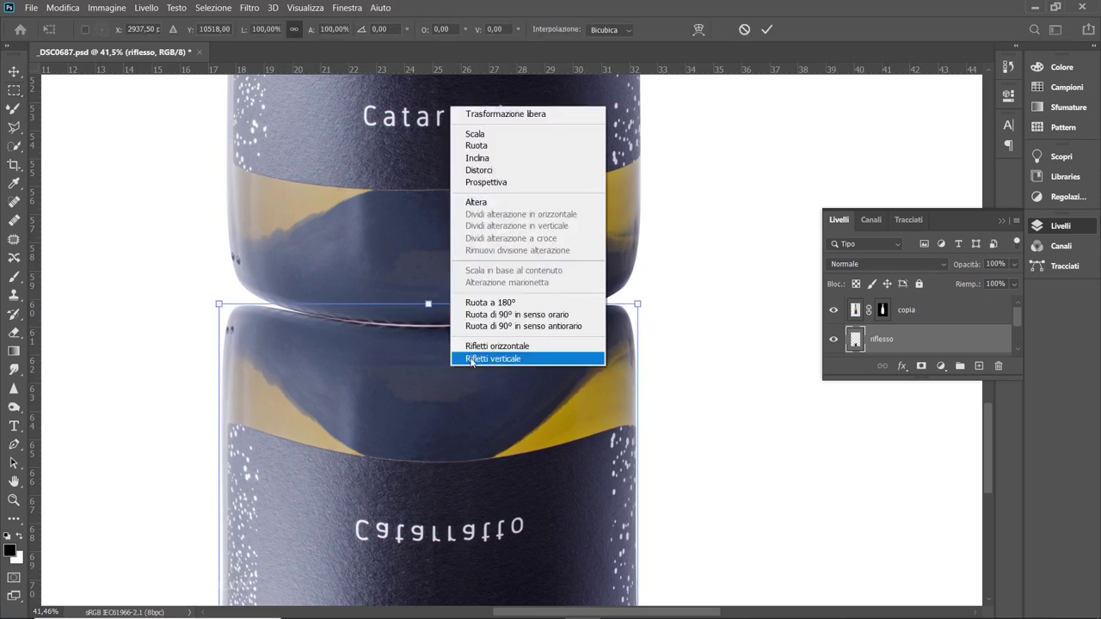
{"action": "left_click", "coordinate": [489, 203]}
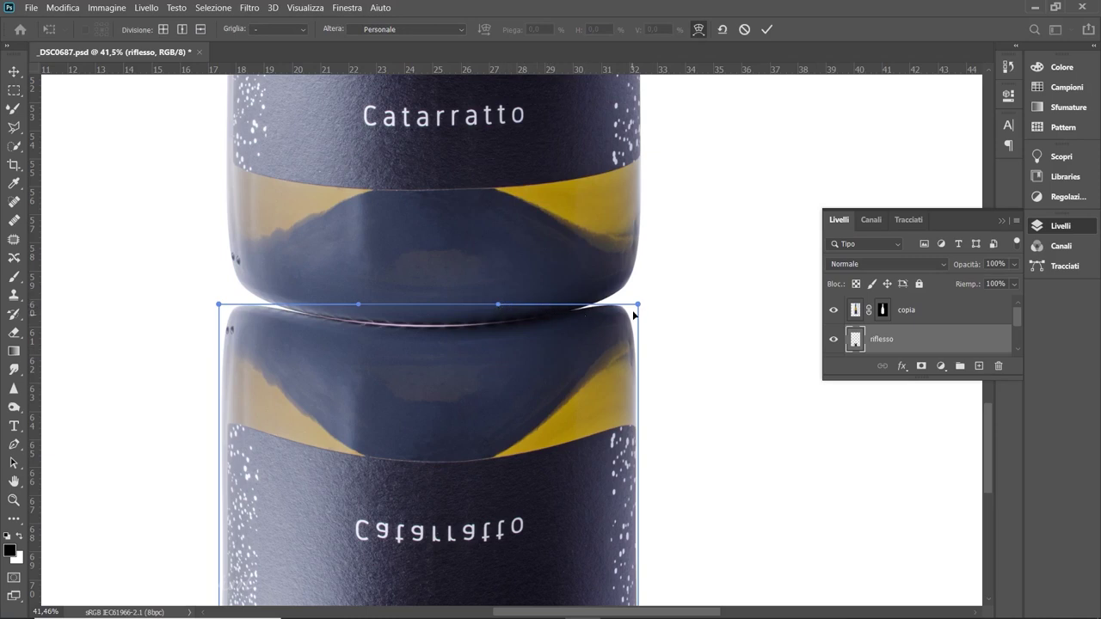
{"action": "left_click_drag", "start_coordinate": [639, 305], "coordinate": [646, 287]}
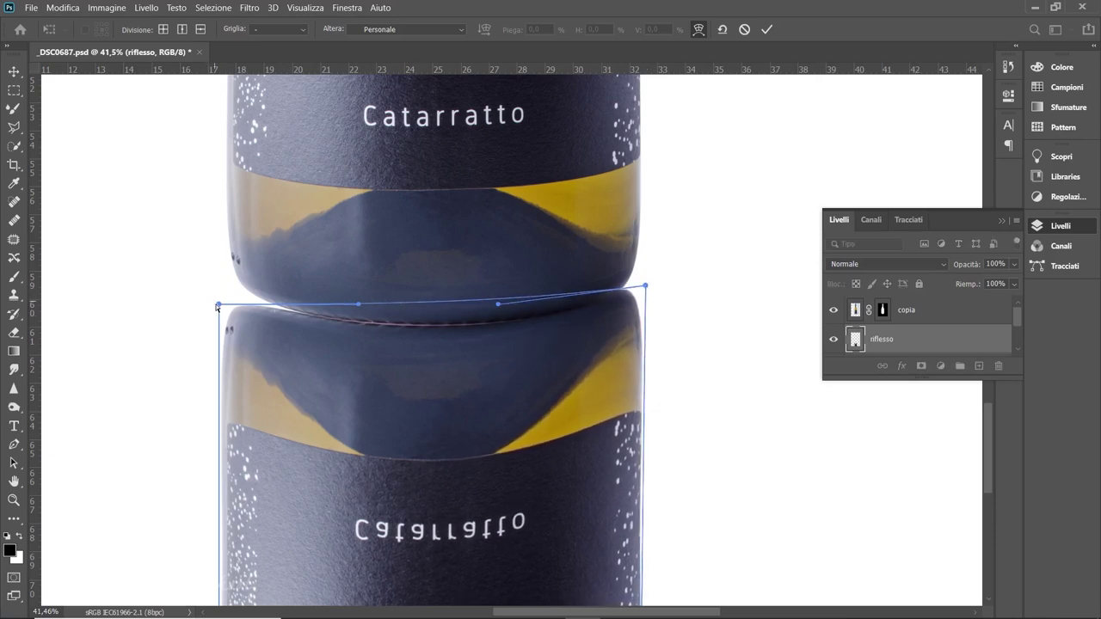
{"action": "left_click_drag", "start_coordinate": [218, 303], "coordinate": [219, 281]}
{"action": "left_click_drag", "start_coordinate": [362, 305], "coordinate": [358, 317]}
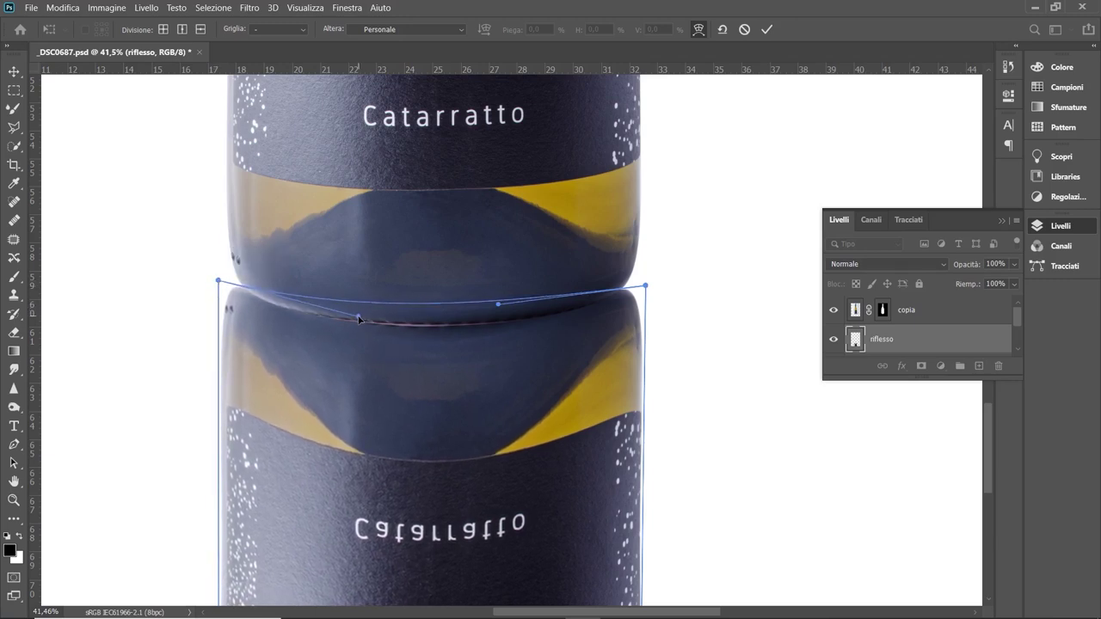
{"action": "left_click_drag", "start_coordinate": [497, 305], "coordinate": [569, 323]}
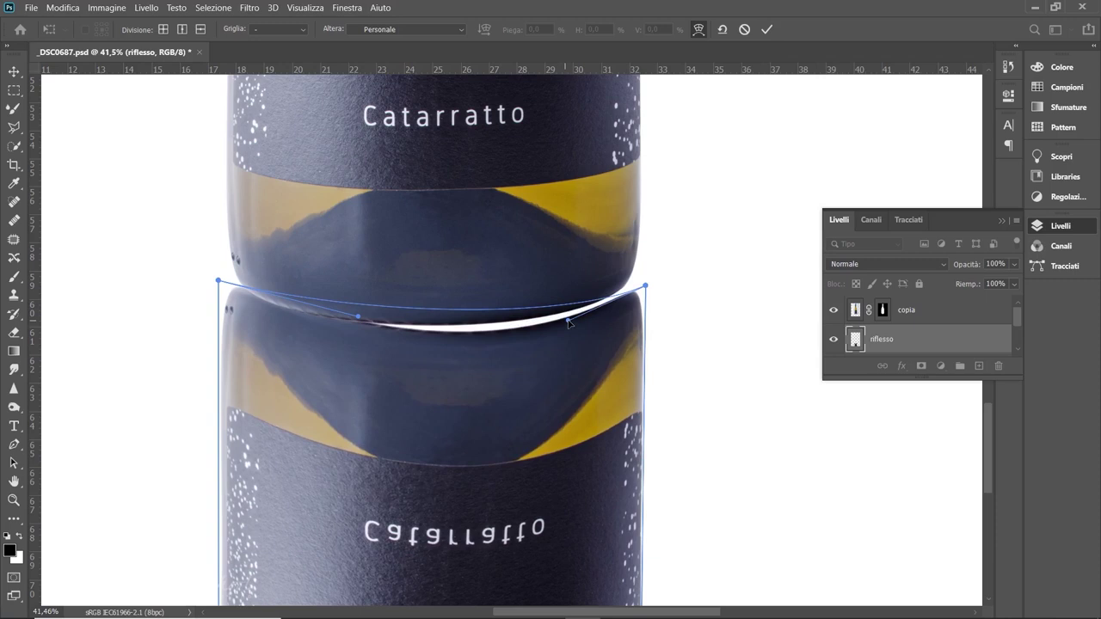
{"action": "left_click_drag", "start_coordinate": [567, 323], "coordinate": [493, 325]}
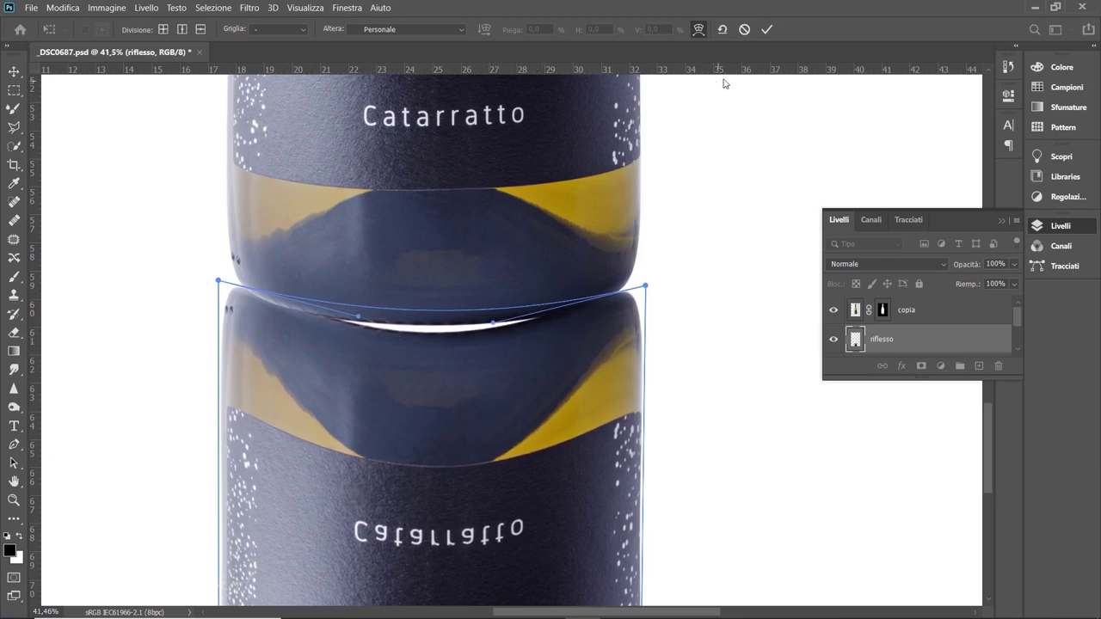
{"action": "left_click", "coordinate": [767, 32]}
Warp the riflesso layer again to close the white gap at the join and align its upper corners with the bottle's sides
{"action": "scroll", "coordinate": [519, 371], "scroll_direction": "up", "scroll_amount": 3}
{"action": "scroll", "coordinate": [518, 370], "scroll_direction": "up", "scroll_amount": 3}
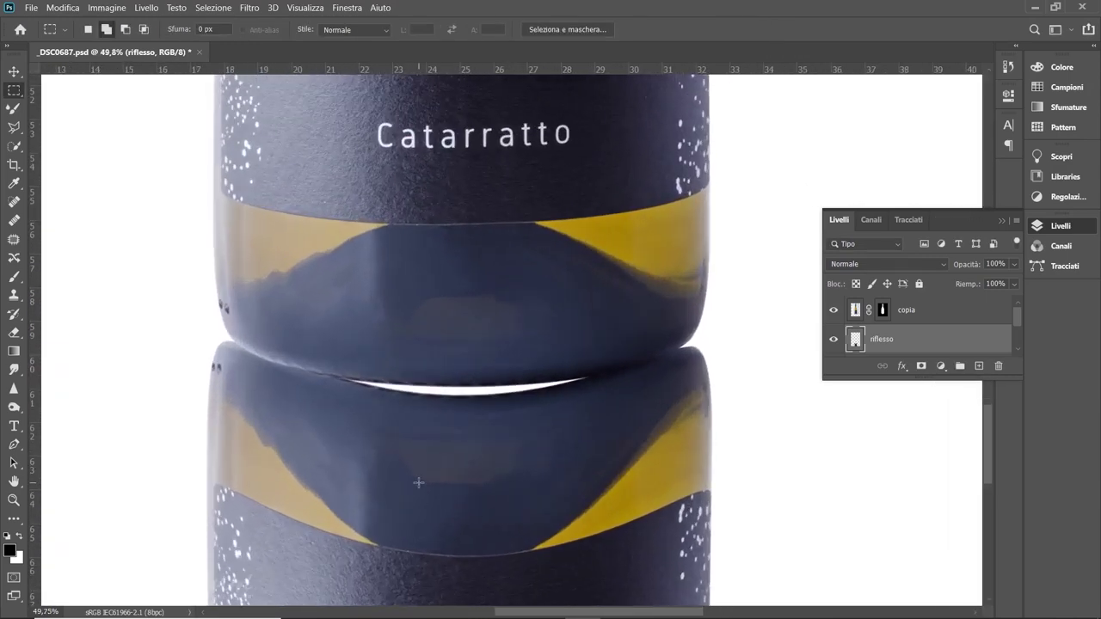
{"action": "scroll", "coordinate": [523, 448], "scroll_direction": "down", "scroll_amount": 2}
{"action": "scroll", "coordinate": [519, 439], "scroll_direction": "up", "scroll_amount": 2}
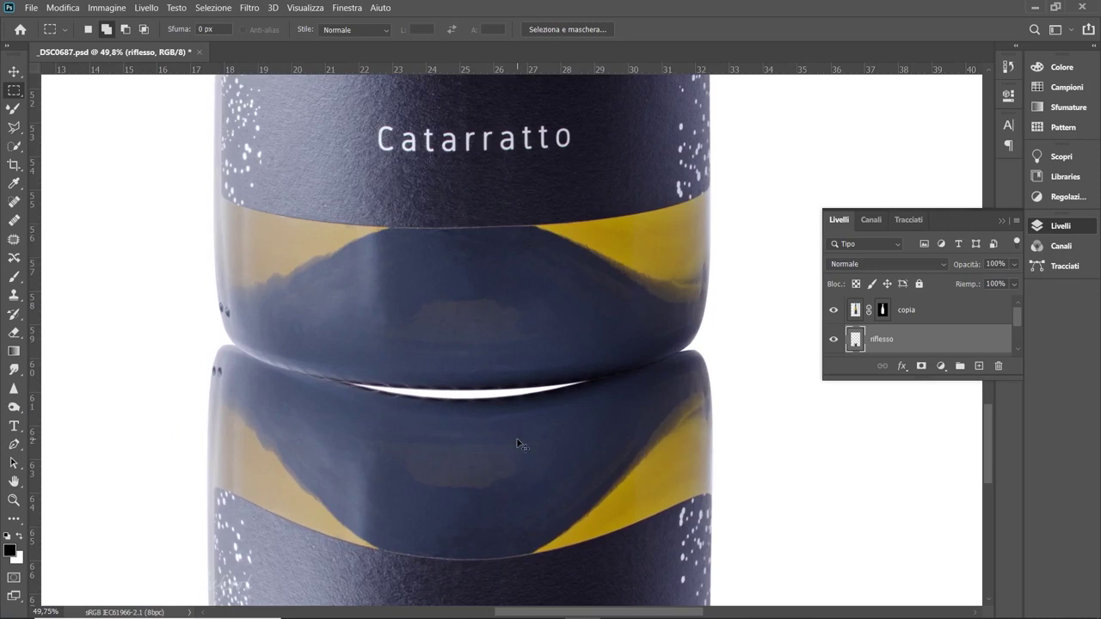
{"action": "key", "text": "ctrl+t"}
{"action": "right_click", "coordinate": [437, 405]}
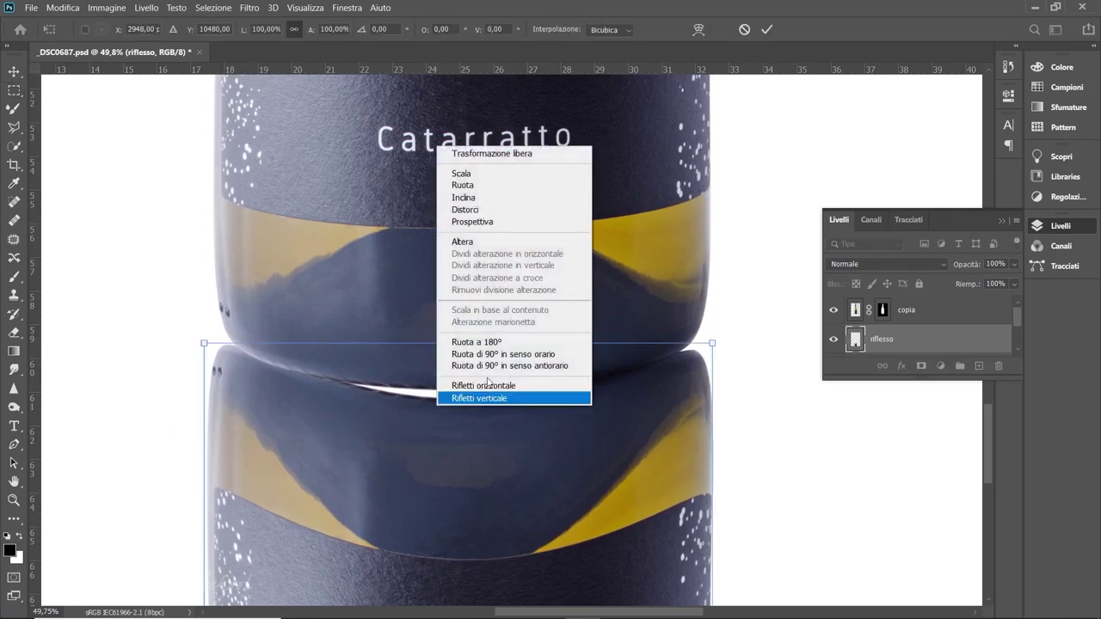
{"action": "left_click", "coordinate": [474, 249]}
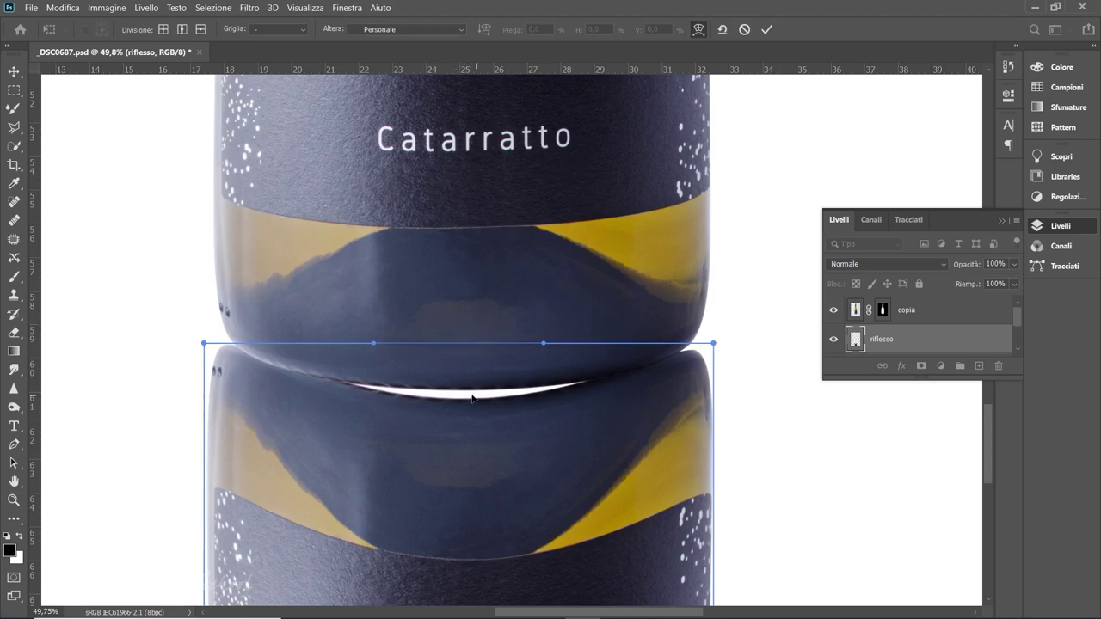
{"action": "left_click_drag", "start_coordinate": [467, 425], "coordinate": [466, 418]}
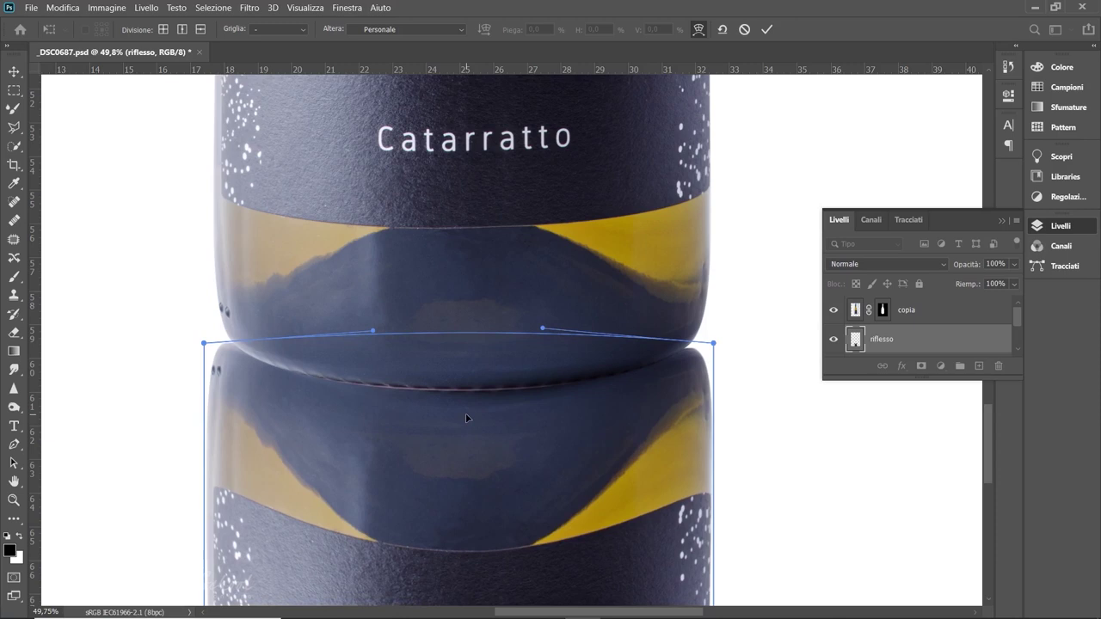
{"action": "left_click_drag", "start_coordinate": [544, 329], "coordinate": [549, 349]}
{"action": "left_click_drag", "start_coordinate": [374, 335], "coordinate": [374, 356]}
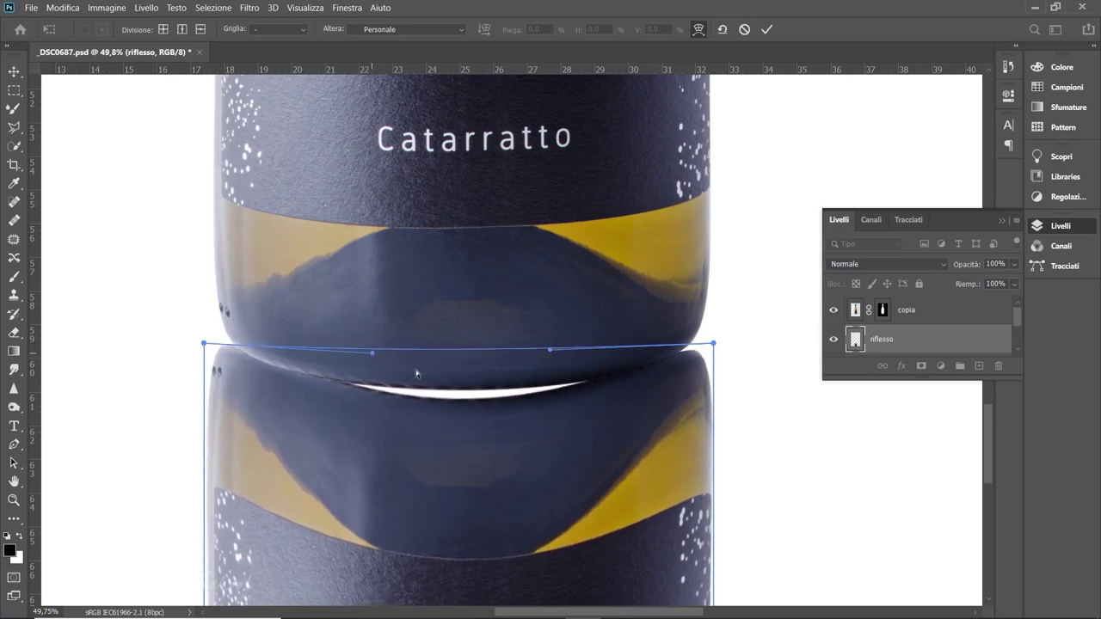
{"action": "left_click_drag", "start_coordinate": [467, 435], "coordinate": [461, 416]}
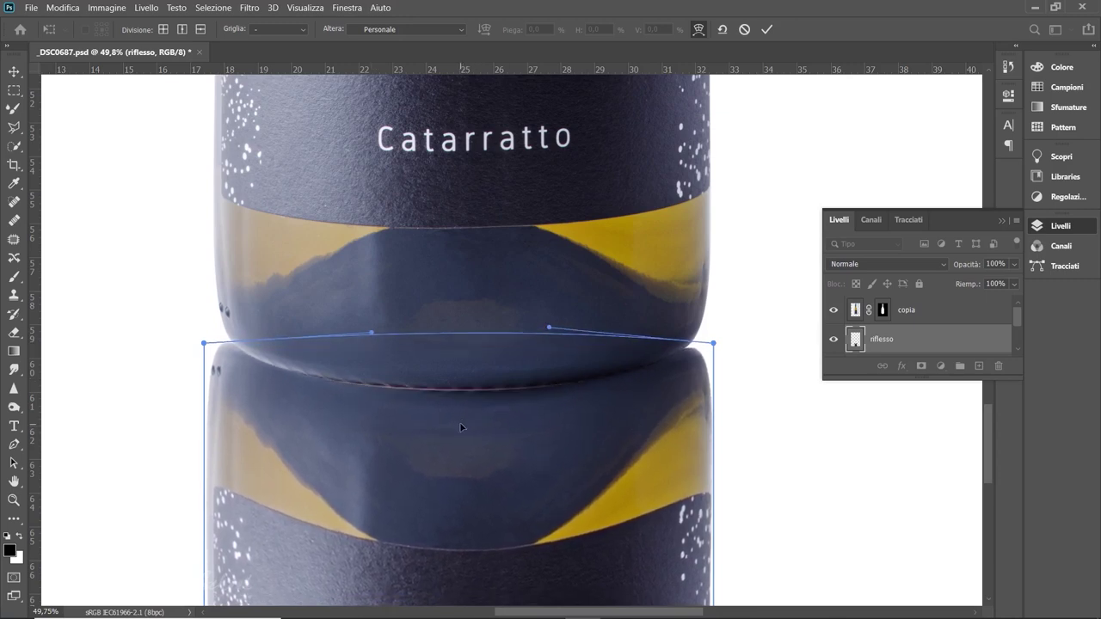
{"action": "left_click_drag", "start_coordinate": [204, 344], "coordinate": [209, 345]}
{"action": "left_click_drag", "start_coordinate": [713, 342], "coordinate": [714, 344]}
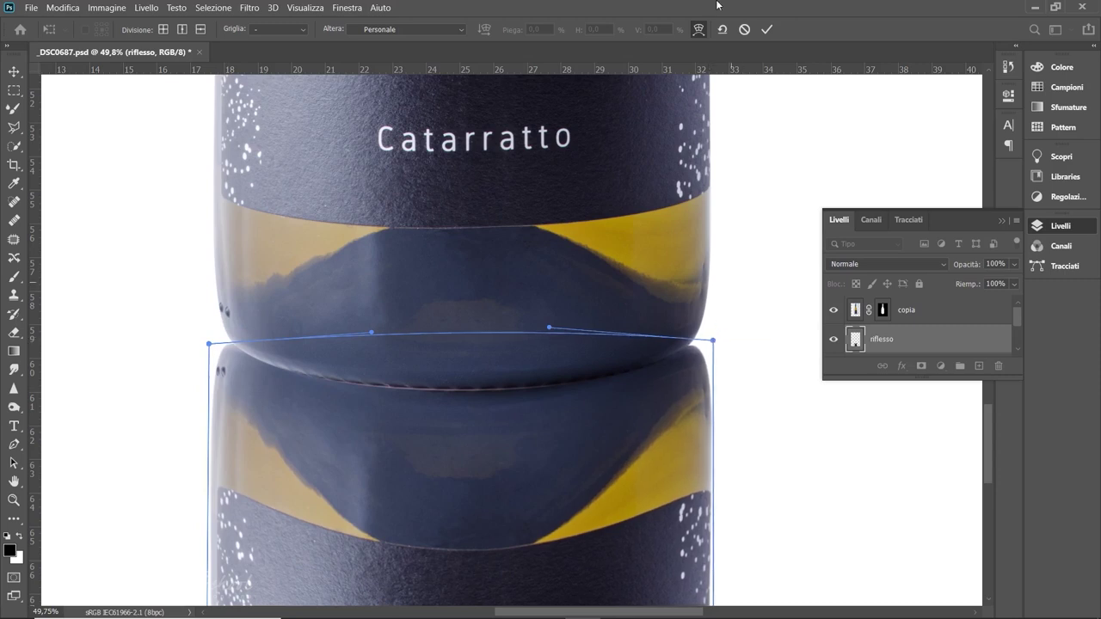
{"action": "left_click", "coordinate": [766, 29]}
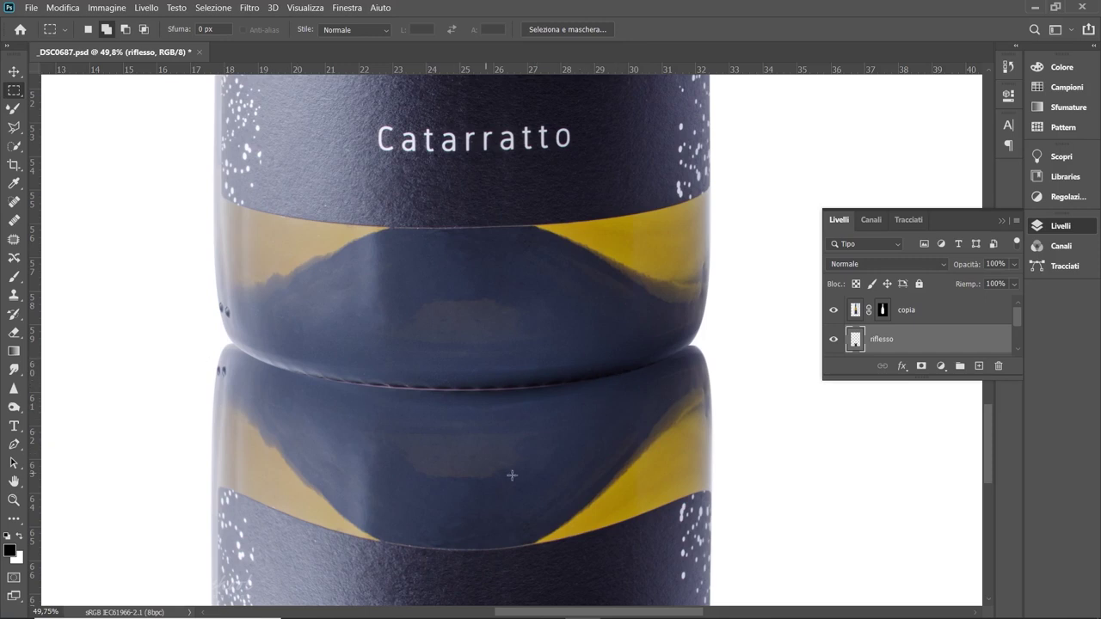
Select the label area of the reflection with a rectangular marquee starting just above the label's edge
{"action": "scroll", "coordinate": [503, 379], "scroll_direction": "down", "scroll_amount": 5}
{"action": "scroll", "coordinate": [475, 323], "scroll_direction": "down", "scroll_amount": 3}
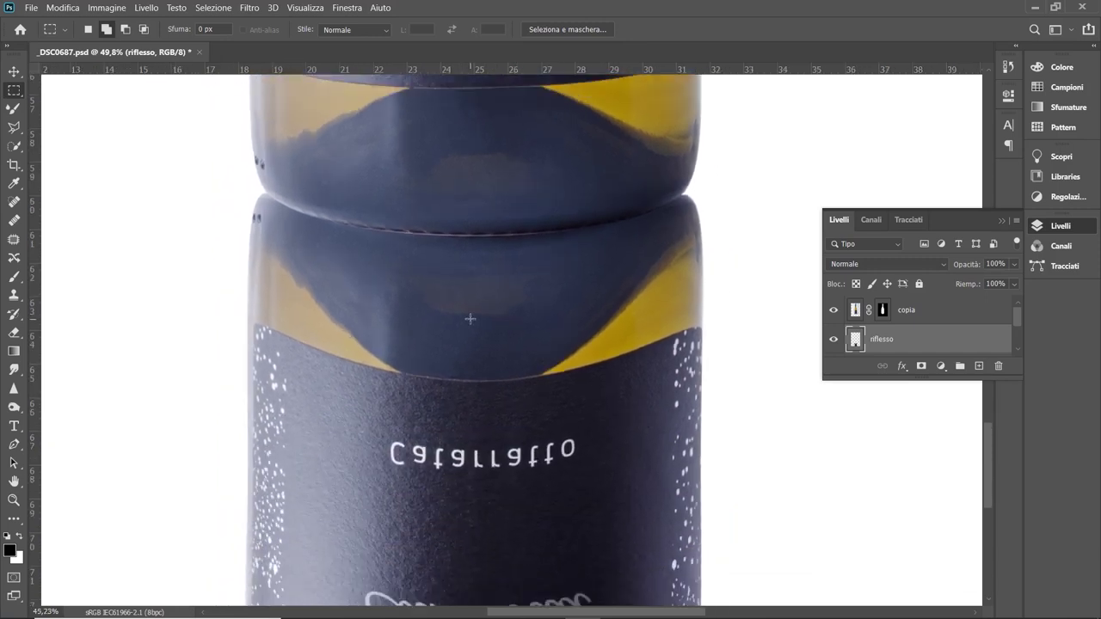
{"action": "scroll", "coordinate": [447, 250], "scroll_direction": "down", "scroll_amount": 3}
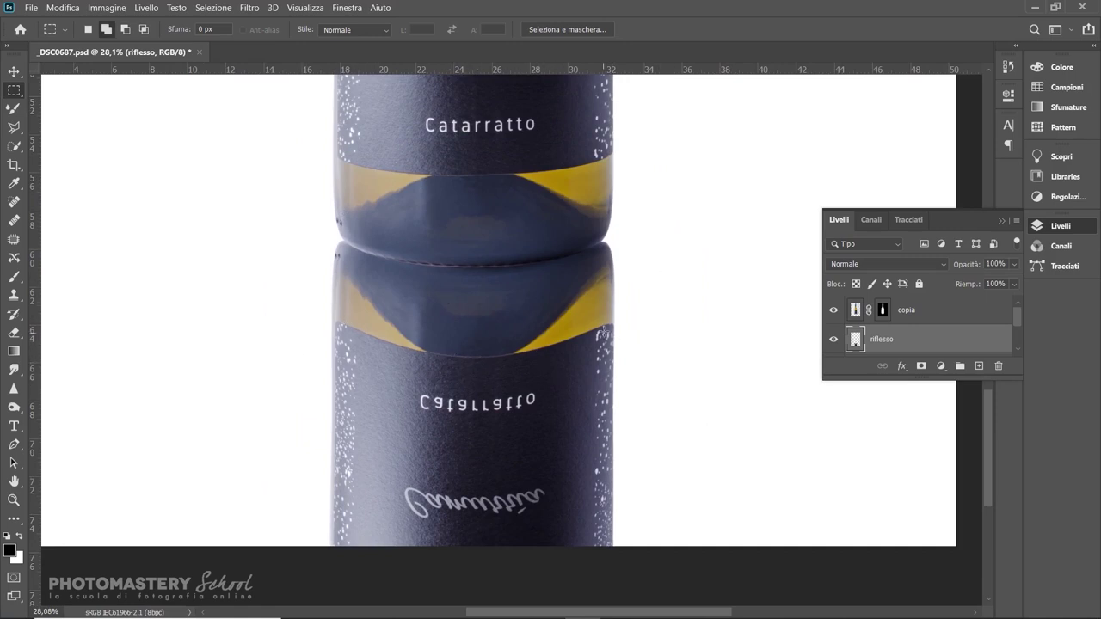
{"action": "scroll", "coordinate": [599, 332], "scroll_direction": "up", "scroll_amount": 2}
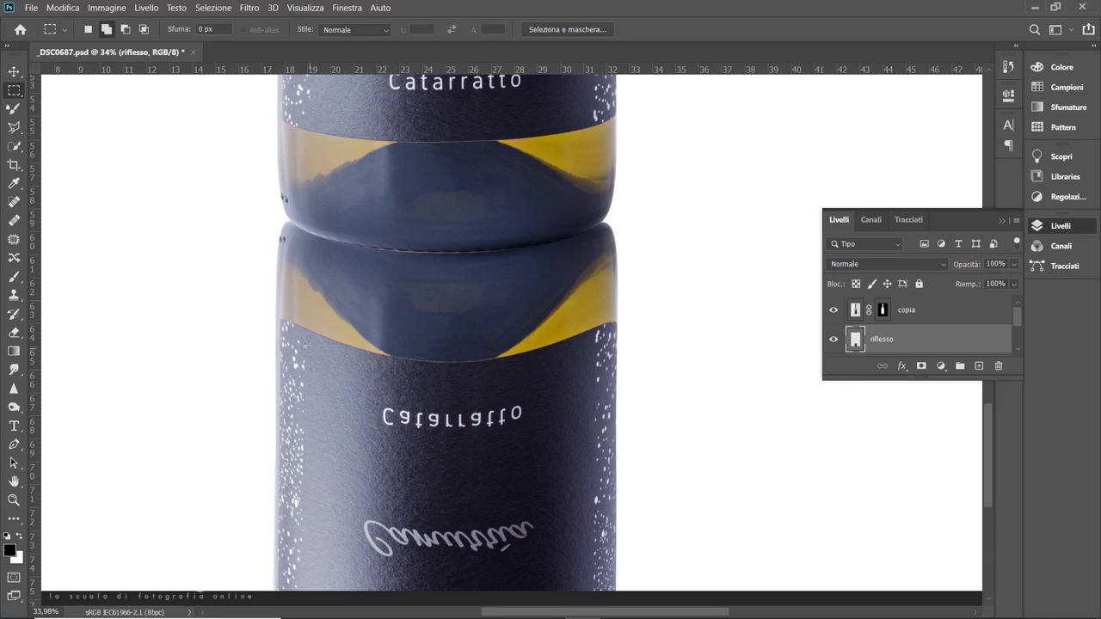
{"action": "left_click_drag", "start_coordinate": [253, 318], "coordinate": [635, 583]}
{"action": "scroll", "coordinate": [476, 333], "scroll_direction": "up", "scroll_amount": 3}
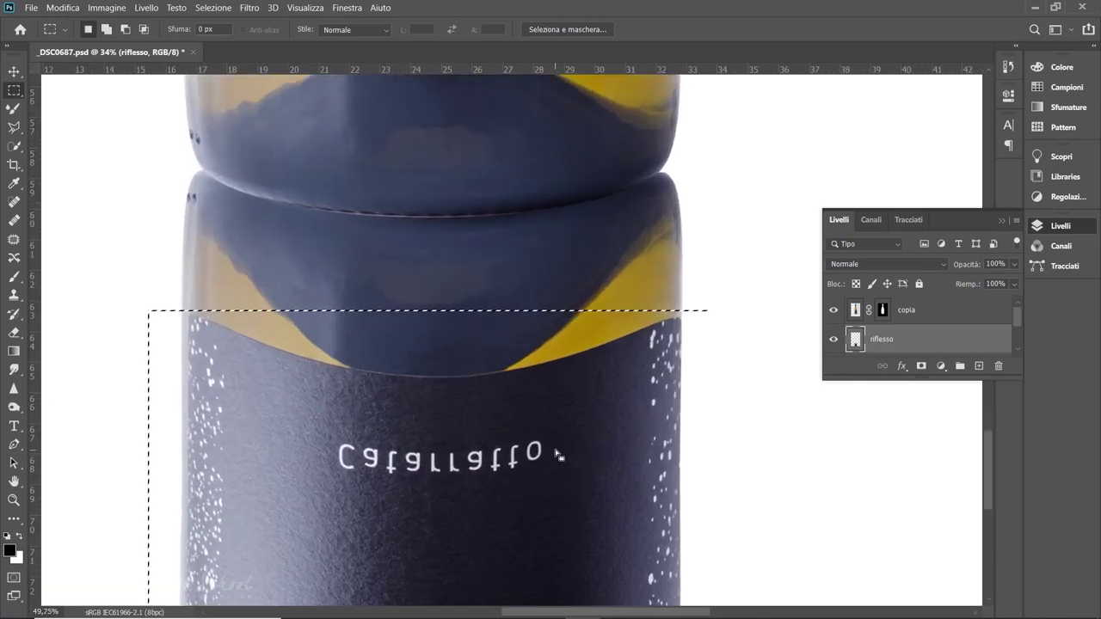
Custom-warp the selected label area of the reflection, raising its middle to narrow the glass band above the label
{"action": "key", "text": "ctrl+t"}
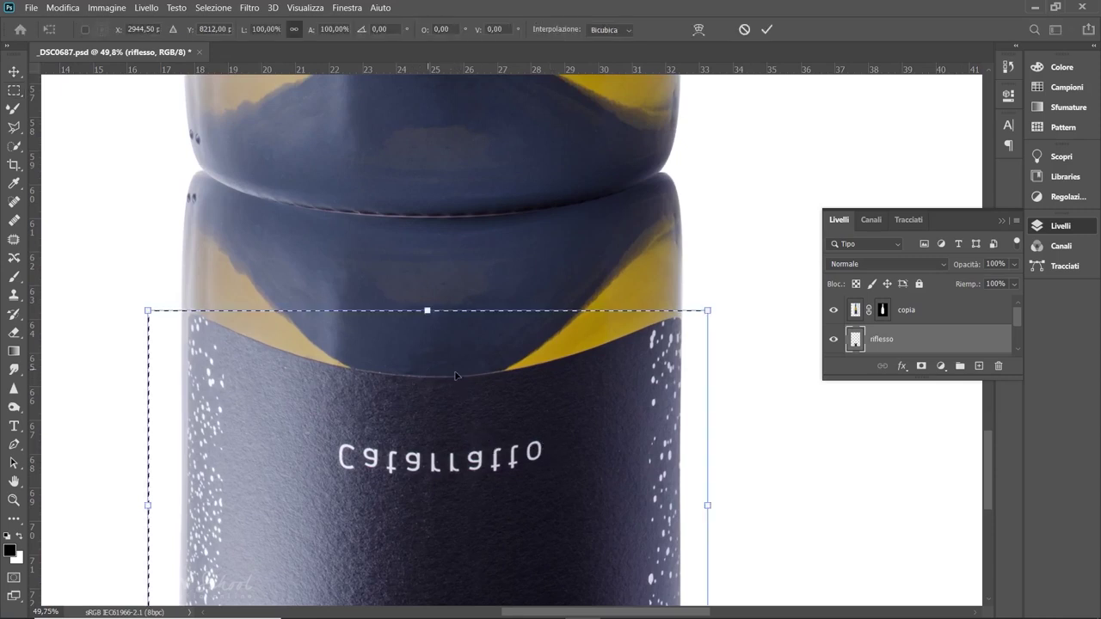
{"action": "right_click", "coordinate": [443, 371]}
{"action": "left_click", "coordinate": [460, 203]}
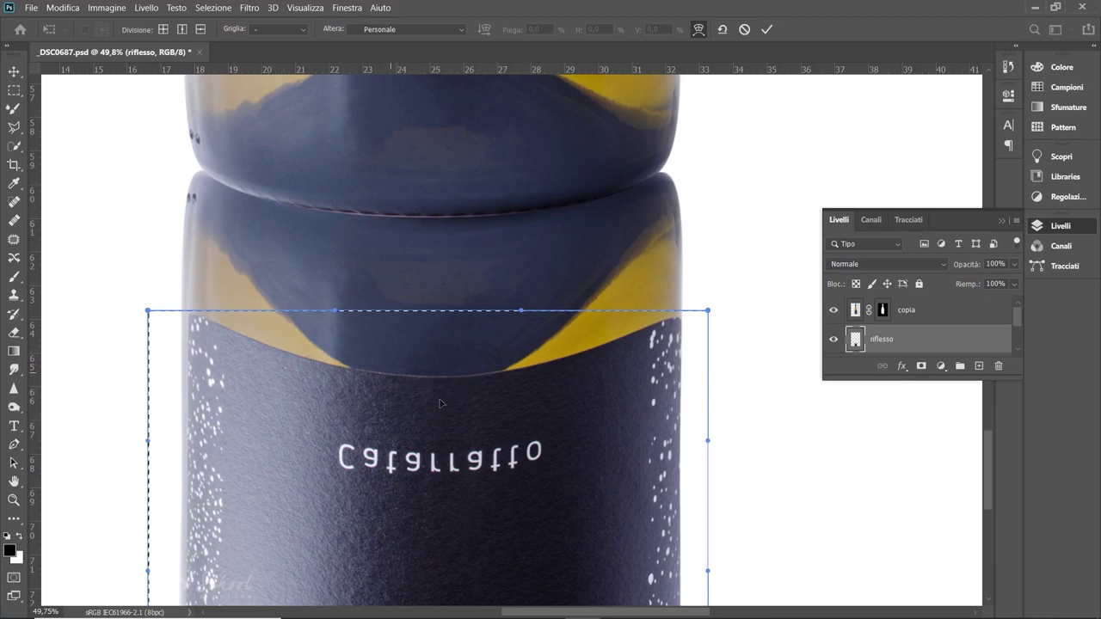
{"action": "left_click_drag", "start_coordinate": [425, 387], "coordinate": [423, 400]}
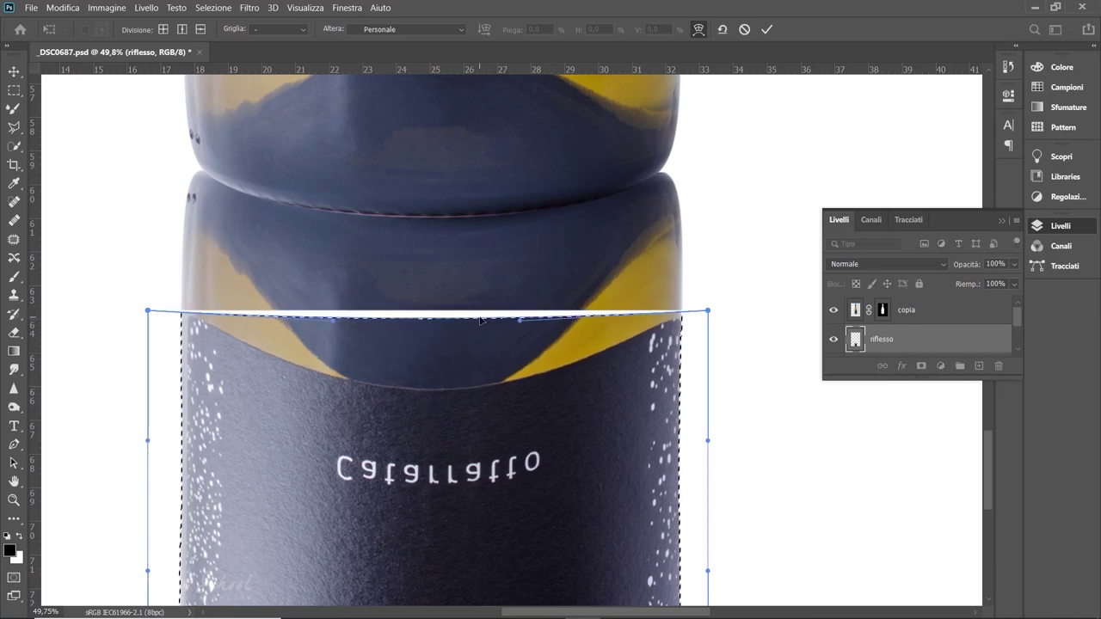
{"action": "key", "text": "ctrl+z"}
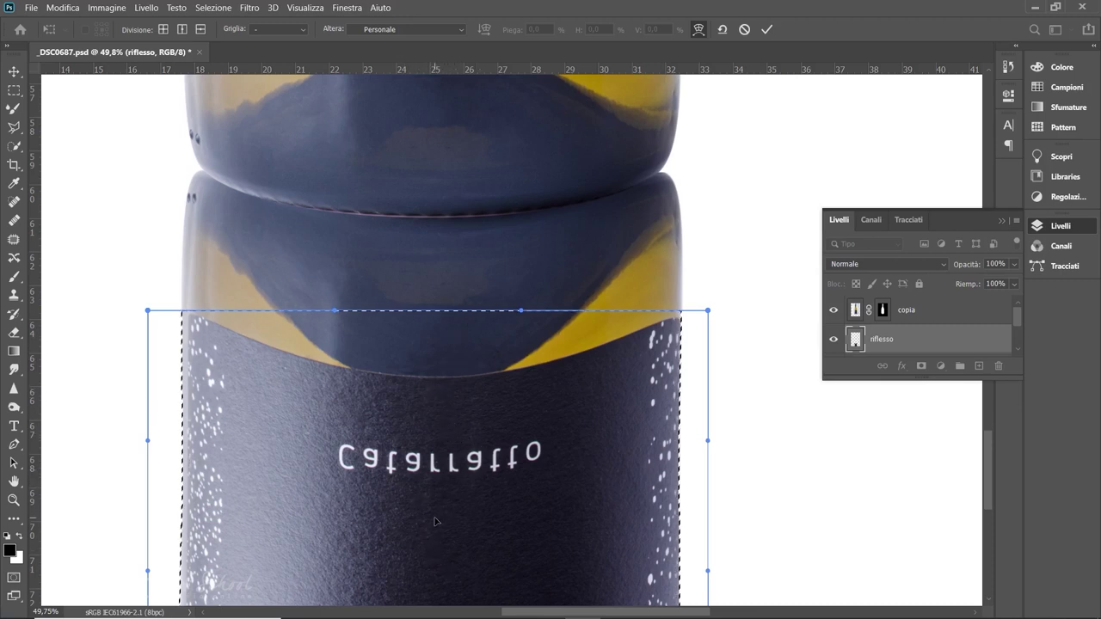
{"action": "left_click_drag", "start_coordinate": [435, 522], "coordinate": [433, 503]}
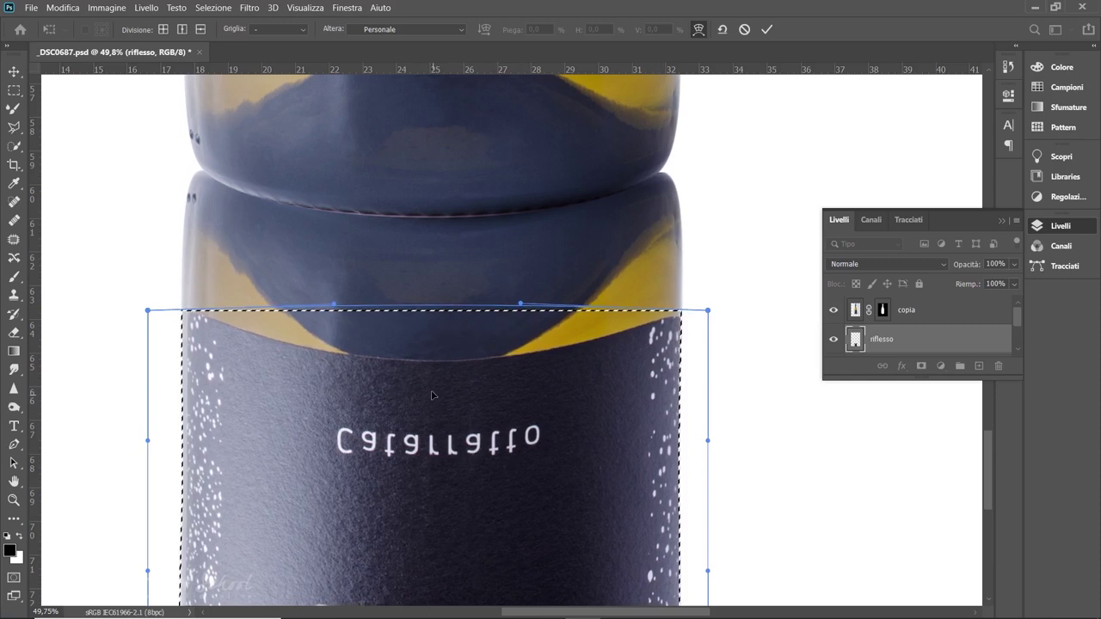
{"action": "scroll", "coordinate": [548, 279], "scroll_direction": "down", "scroll_amount": 2}
{"action": "scroll", "coordinate": [548, 278], "scroll_direction": "up", "scroll_amount": 1}
Raise the middle of the warped label area slightly further to match the real bottle's proportions, apply the warp and deselect
{"action": "left_click_drag", "start_coordinate": [537, 248], "coordinate": [530, 346]}
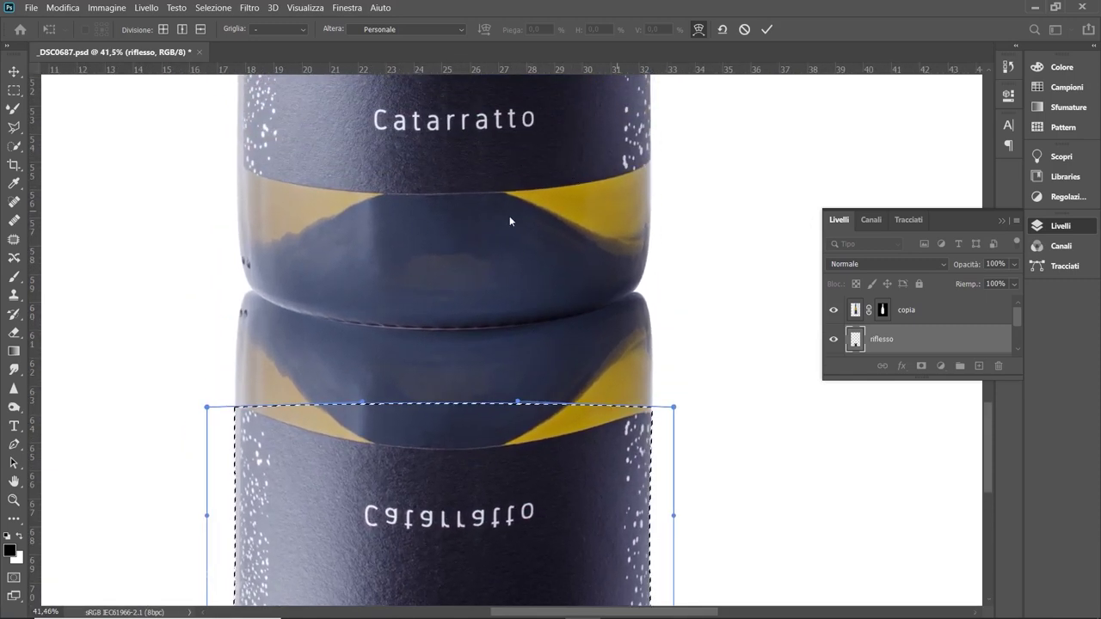
{"action": "left_click_drag", "start_coordinate": [454, 492], "coordinate": [498, 472]}
{"action": "scroll", "coordinate": [459, 478], "scroll_direction": "down", "scroll_amount": 1}
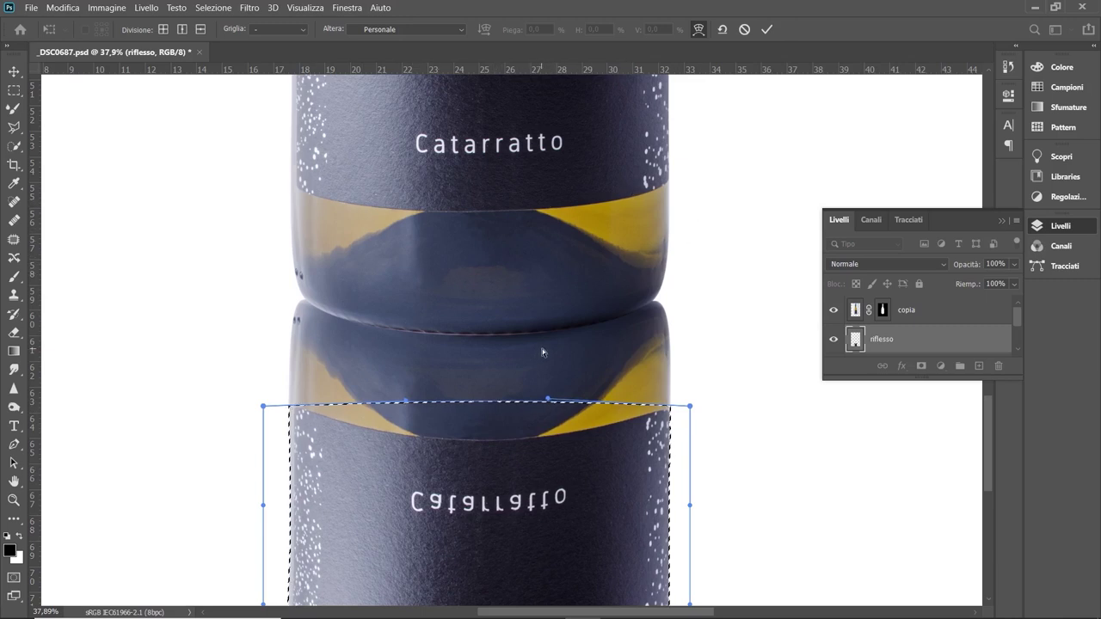
{"action": "left_click", "coordinate": [766, 30]}
{"action": "key", "text": "ctrl+d"}
Add a layer mask to the riflesso layer and fade the reflection with vertical linear gradients starting just below the canvas
{"action": "scroll", "coordinate": [534, 312], "scroll_direction": "down", "scroll_amount": 3}
{"action": "scroll", "coordinate": [534, 312], "scroll_direction": "down", "scroll_amount": 1}
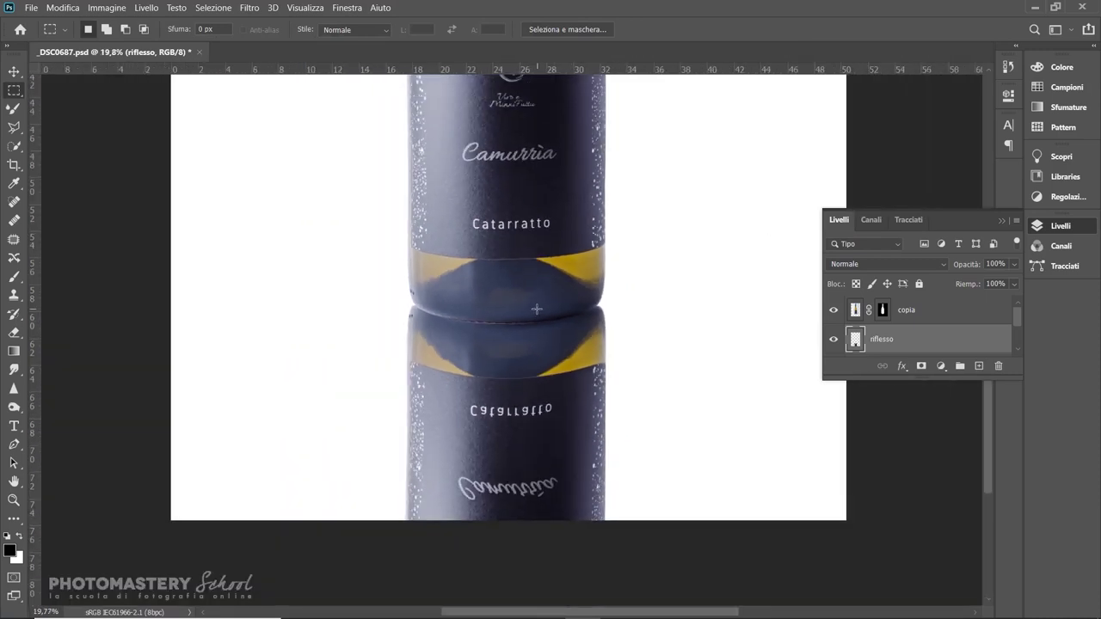
{"action": "scroll", "coordinate": [539, 295], "scroll_direction": "down", "scroll_amount": 1}
{"action": "scroll", "coordinate": [533, 297], "scroll_direction": "up", "scroll_amount": 6}
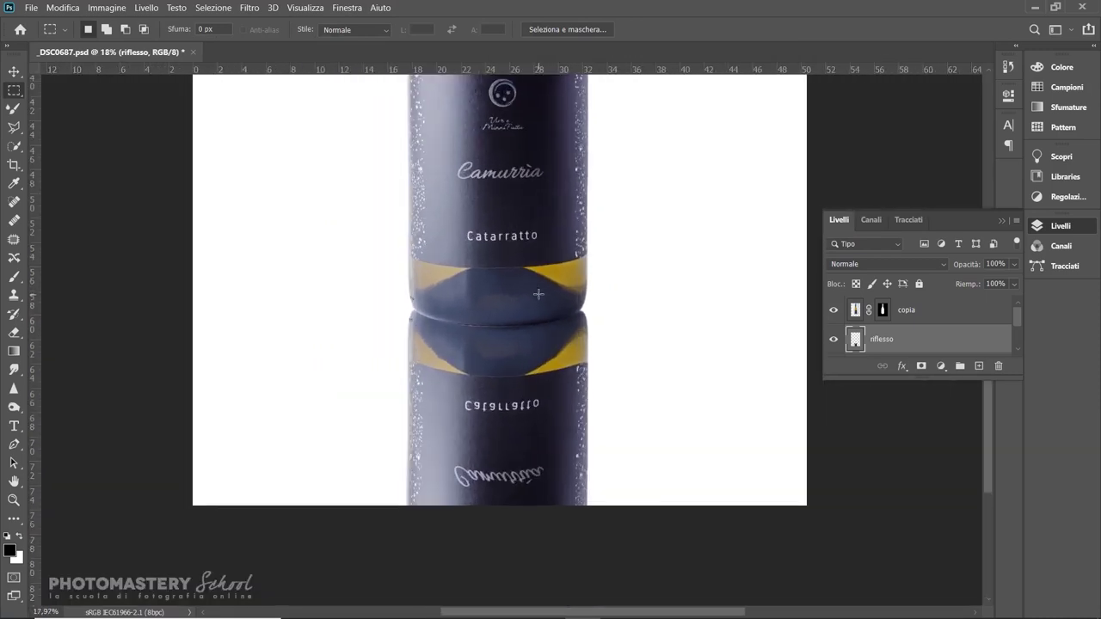
{"action": "scroll", "coordinate": [521, 312], "scroll_direction": "down", "scroll_amount": 5}
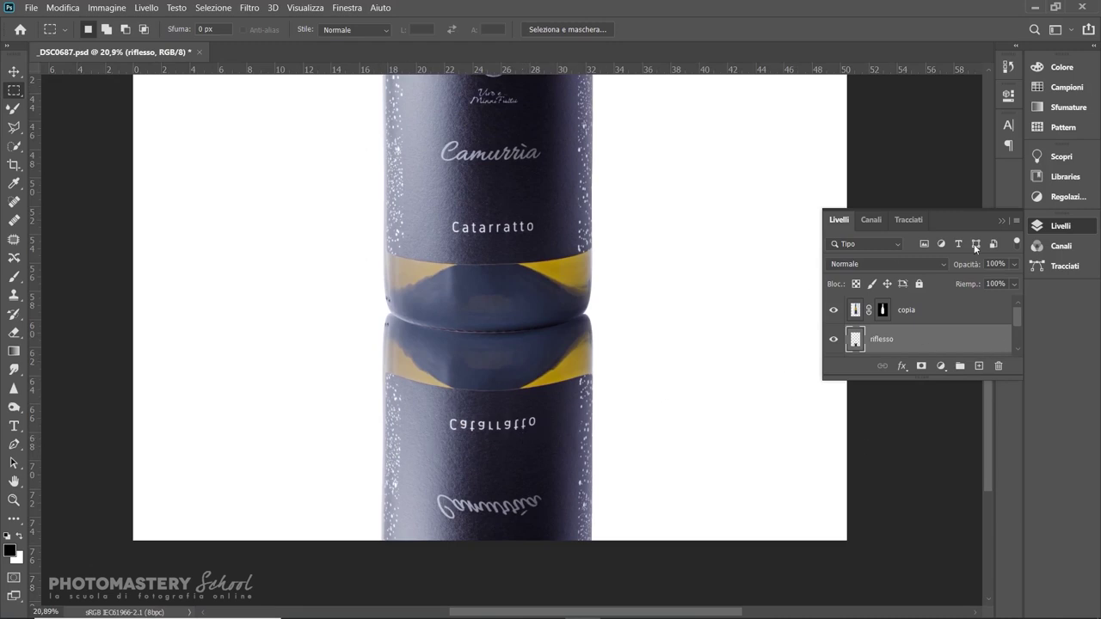
{"action": "left_click", "coordinate": [923, 366]}
{"action": "left_click", "coordinate": [13, 351]}
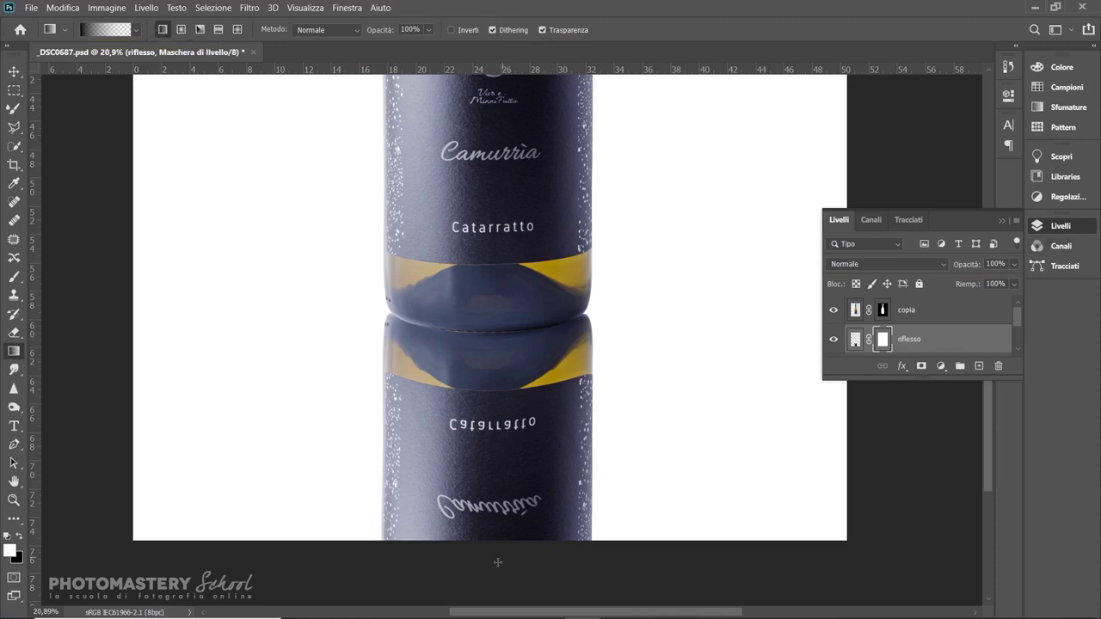
{"action": "left_click_drag", "start_coordinate": [484, 584], "coordinate": [479, 372]}
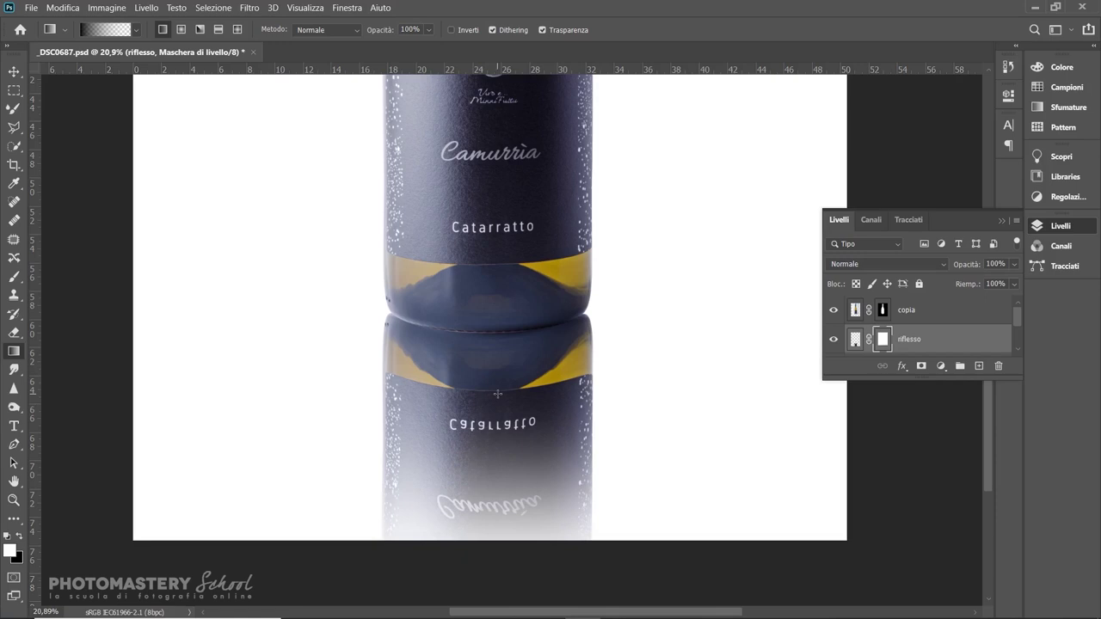
{"action": "left_click_drag", "start_coordinate": [489, 572], "coordinate": [486, 337]}
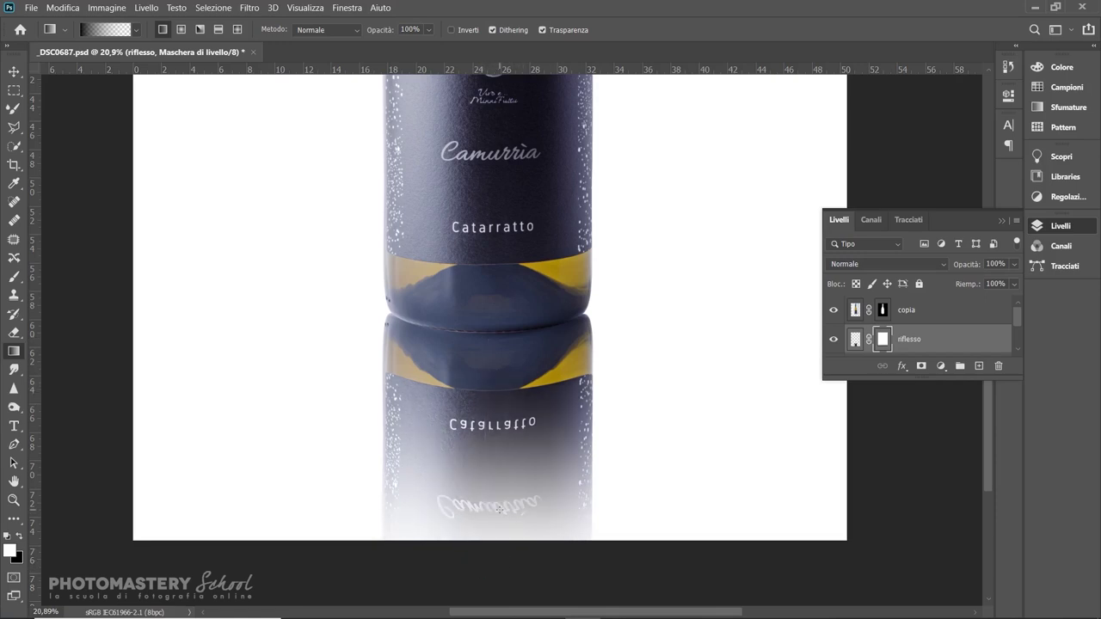
Strengthen the reflection's fade with another mask gradient running from just below the canvas up to the bottle's base
{"action": "scroll", "coordinate": [651, 383], "scroll_direction": "down", "scroll_amount": 5}
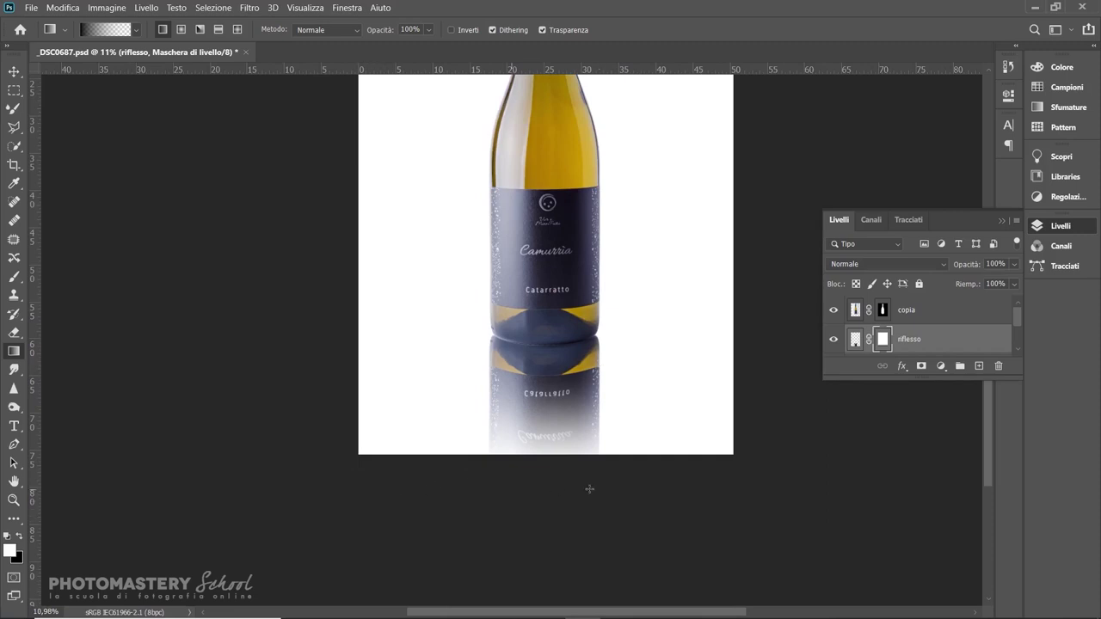
{"action": "scroll", "coordinate": [557, 490], "scroll_direction": "up", "scroll_amount": 3}
{"action": "scroll", "coordinate": [559, 447], "scroll_direction": "up", "scroll_amount": 6}
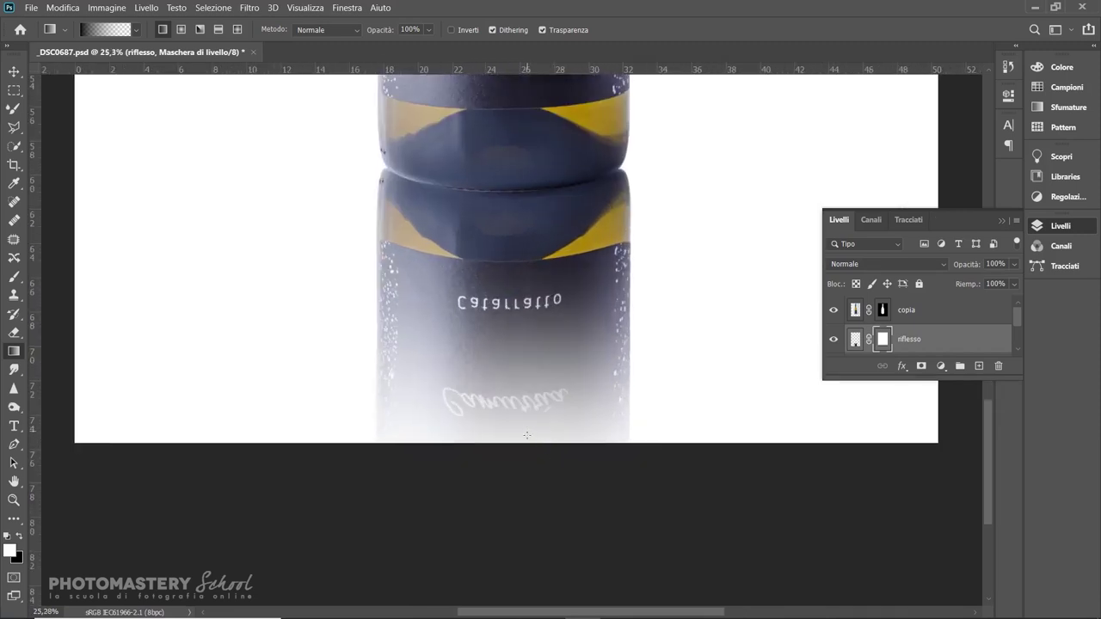
{"action": "left_click_drag", "start_coordinate": [502, 415], "coordinate": [504, 127]}
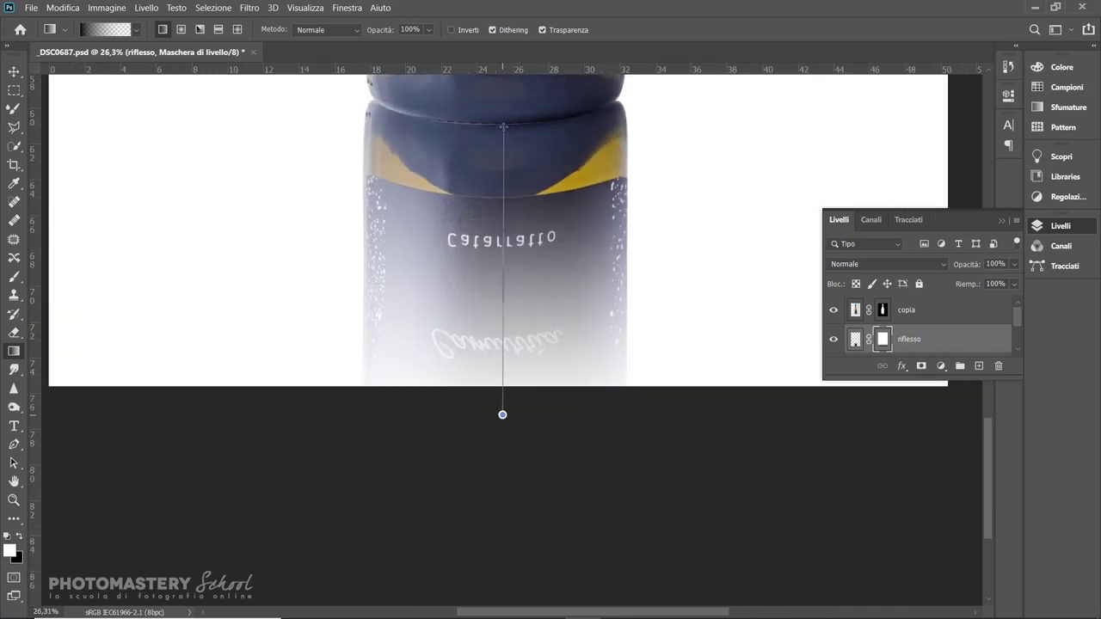
{"action": "scroll", "coordinate": [551, 345], "scroll_direction": "down", "scroll_amount": 5}
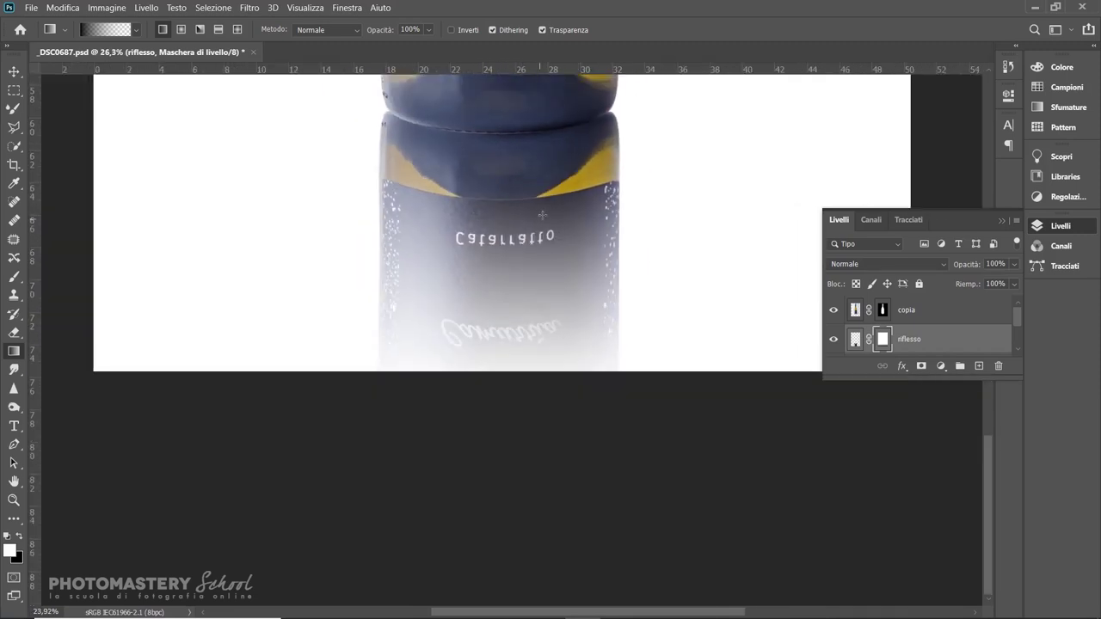
{"action": "scroll", "coordinate": [560, 375], "scroll_direction": "up", "scroll_amount": 3}
{"action": "scroll", "coordinate": [600, 361], "scroll_direction": "down", "scroll_amount": 1}
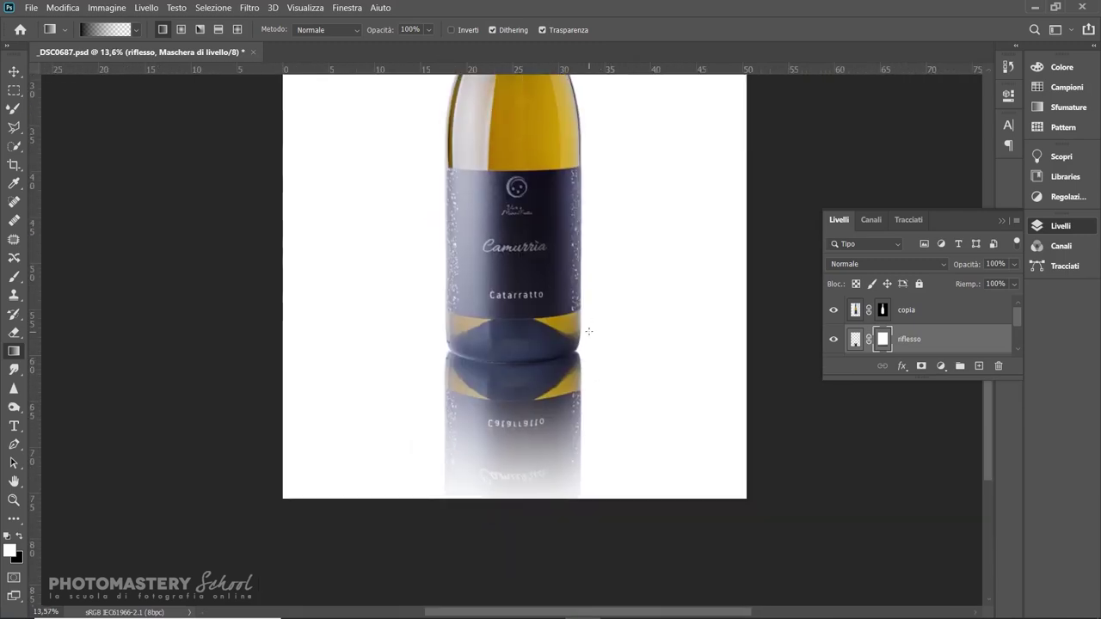
{"action": "scroll", "coordinate": [573, 363], "scroll_direction": "up", "scroll_amount": 1}
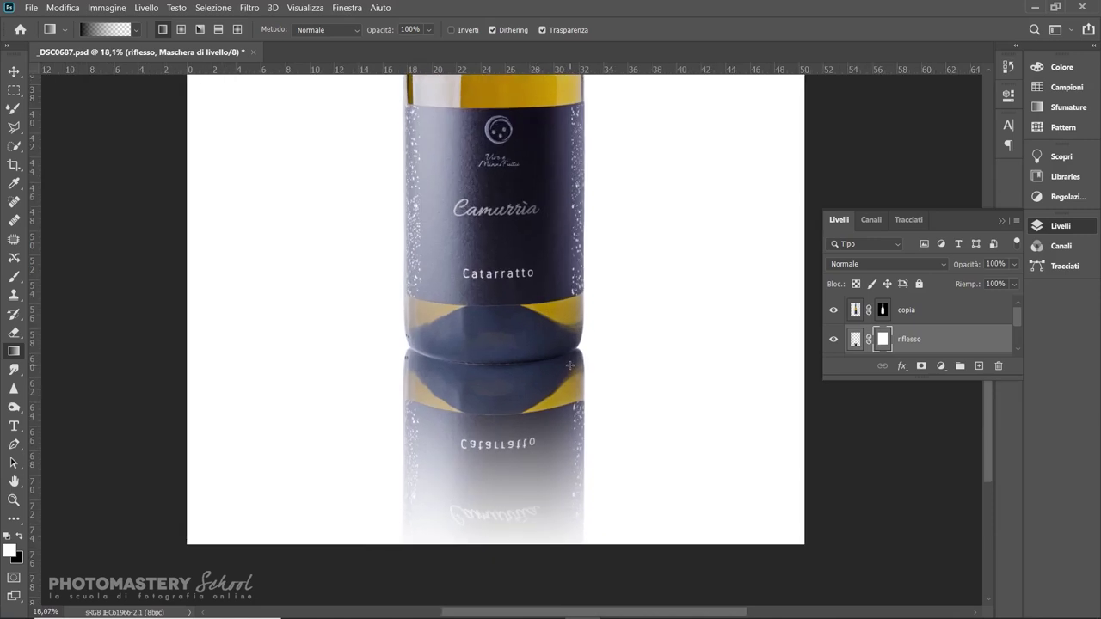
Lower the riflesso layer's opacity to 61%
{"action": "left_click", "coordinate": [1014, 265]}
{"action": "mouse_move", "coordinate": [1014, 280]}
{"action": "left_mouse_down"}
{"action": "mouse_move", "coordinate": [993, 282]}
{"action": "mouse_move", "coordinate": [1008, 284]}
{"action": "left_mouse_up"}
{"action": "scroll", "coordinate": [635, 262], "scroll_direction": "down", "scroll_amount": 2}
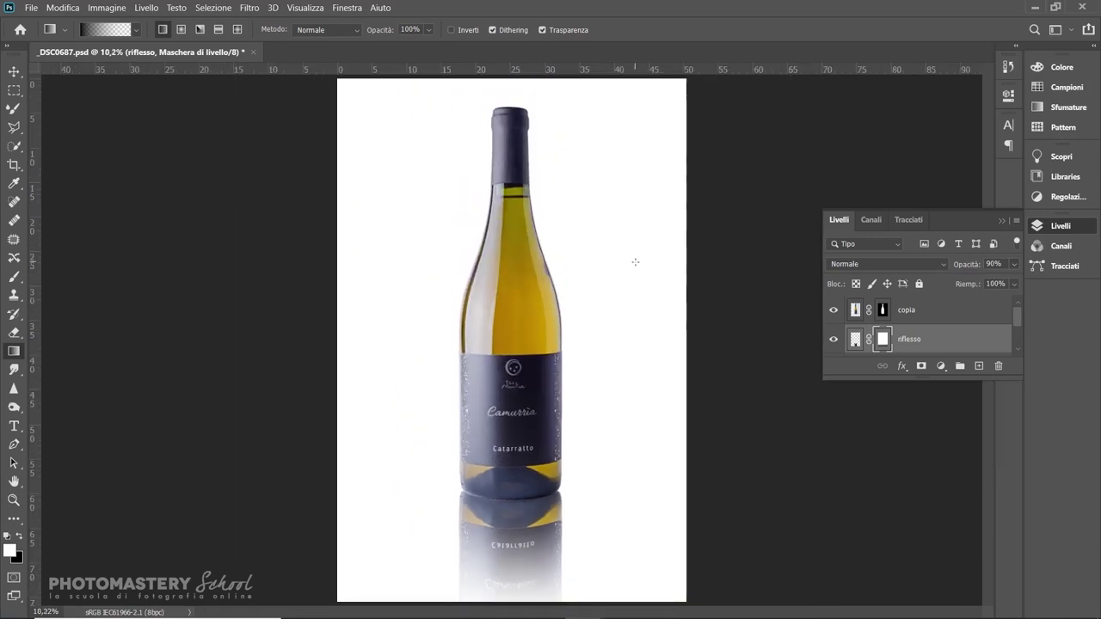
{"action": "scroll", "coordinate": [585, 484], "scroll_direction": "up", "scroll_amount": 4}
{"action": "scroll", "coordinate": [581, 477], "scroll_direction": "down", "scroll_amount": 5}
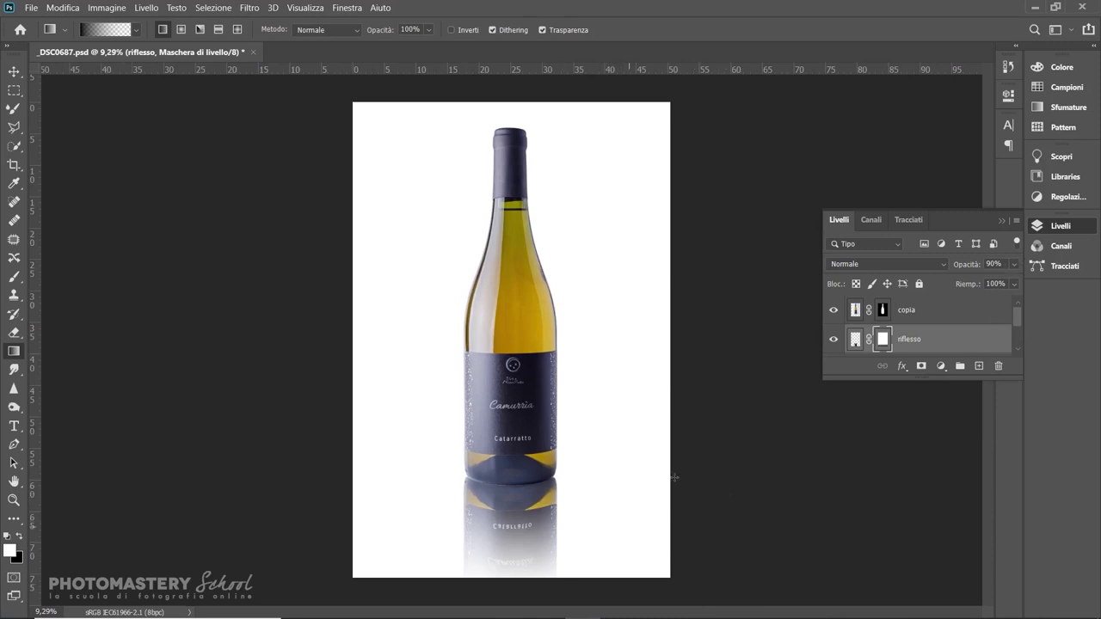
{"action": "left_click", "coordinate": [1015, 262]}
{"action": "left_click_drag", "start_coordinate": [1001, 284], "coordinate": [988, 275]}
Create an empty layer between copia and riflesso and set up a soft brush of size 193 with 24% flow
{"action": "scroll", "coordinate": [641, 527], "scroll_direction": "up", "scroll_amount": 5}
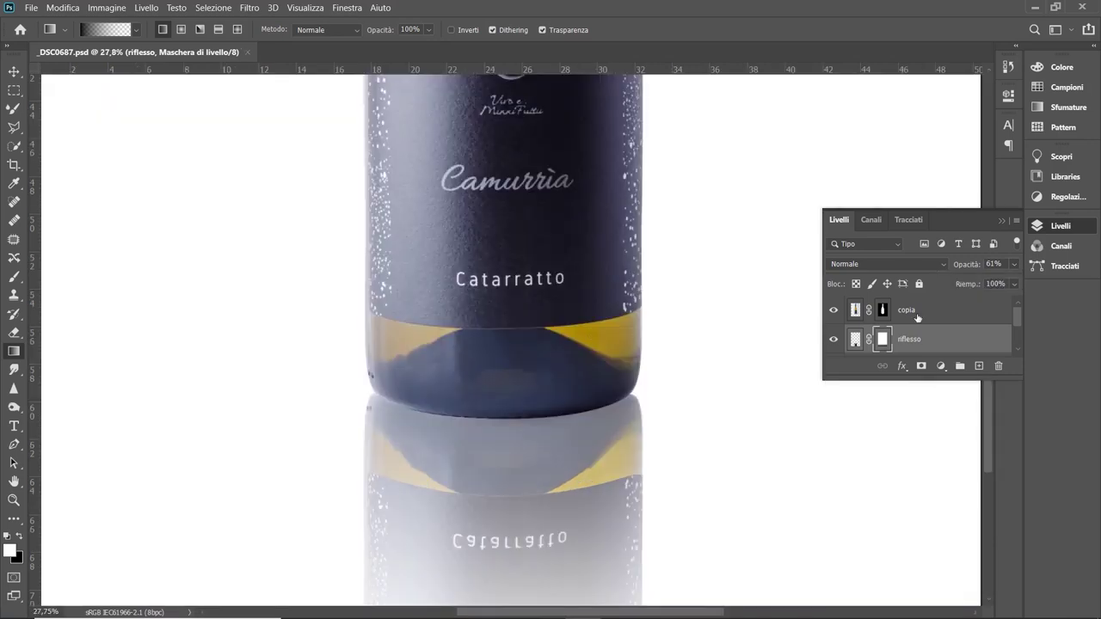
{"action": "left_click", "coordinate": [980, 366]}
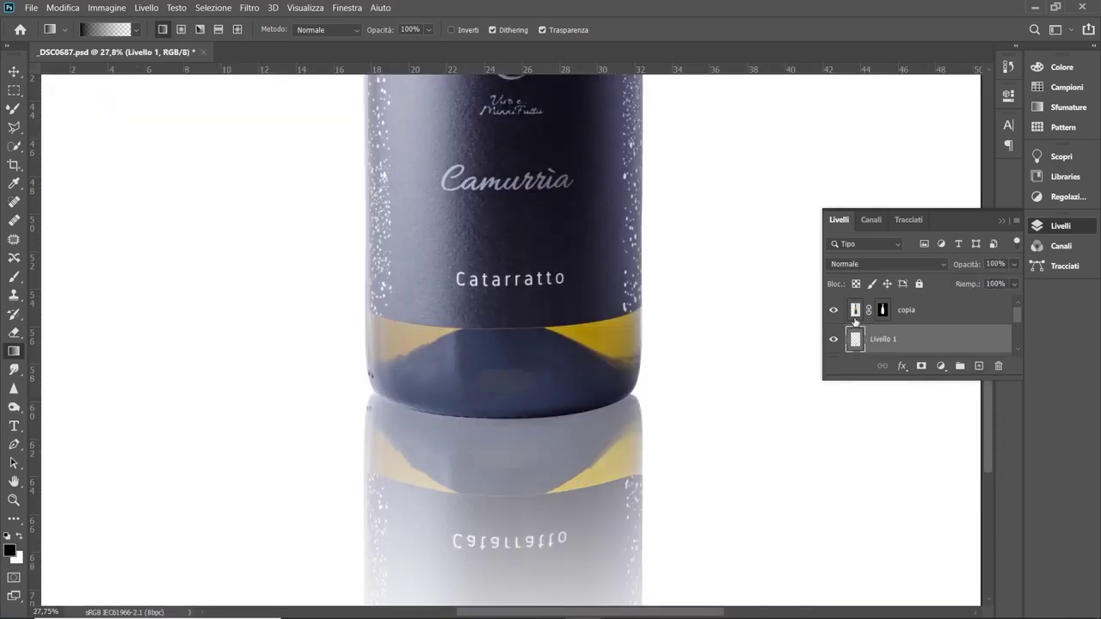
{"action": "scroll", "coordinate": [951, 313], "scroll_direction": "down", "scroll_amount": 1}
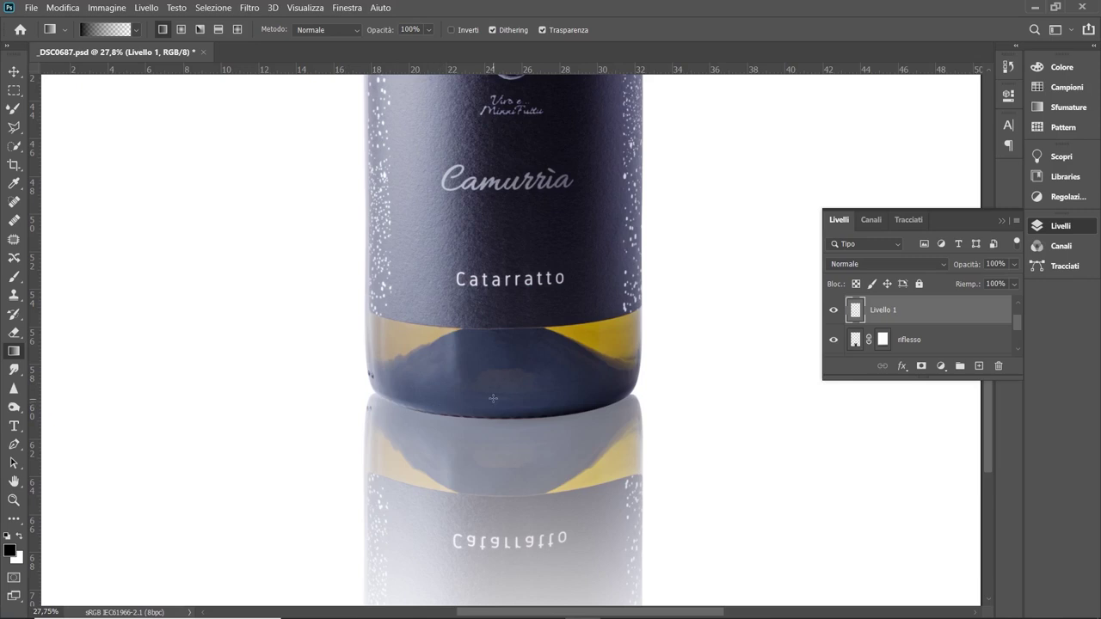
{"action": "left_click", "coordinate": [14, 279]}
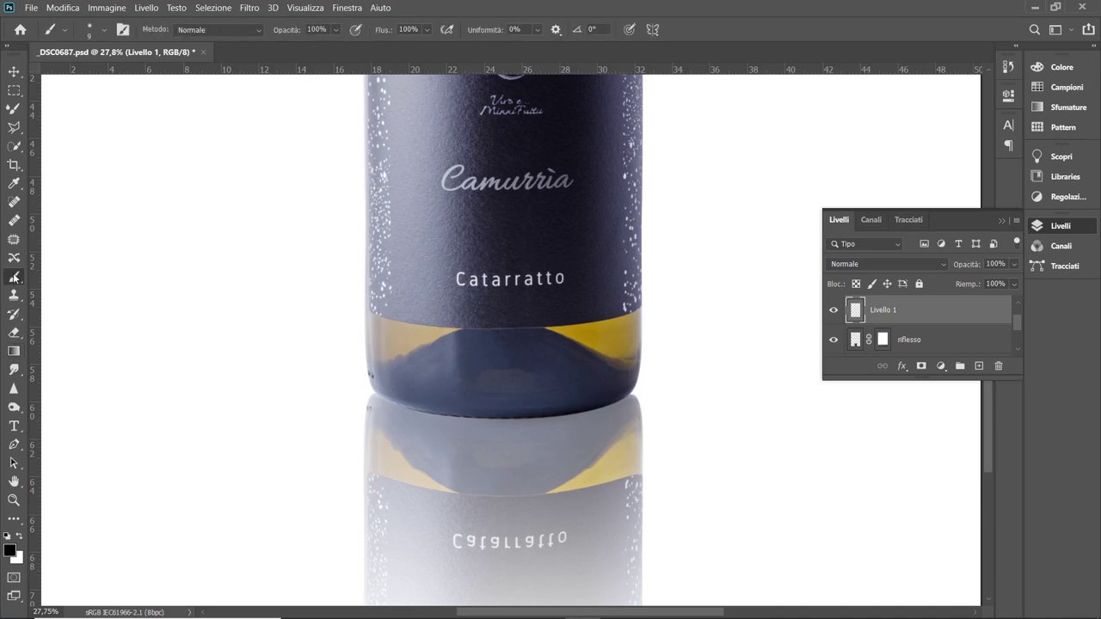
{"action": "left_click_drag", "start_coordinate": [497, 426], "coordinate": [518, 421]}
{"action": "mouse_move", "coordinate": [429, 29]}
{"action": "left_mouse_down"}
{"action": "mouse_move", "coordinate": [391, 57]}
{"action": "mouse_move", "coordinate": [393, 45]}
{"action": "left_mouse_up"}
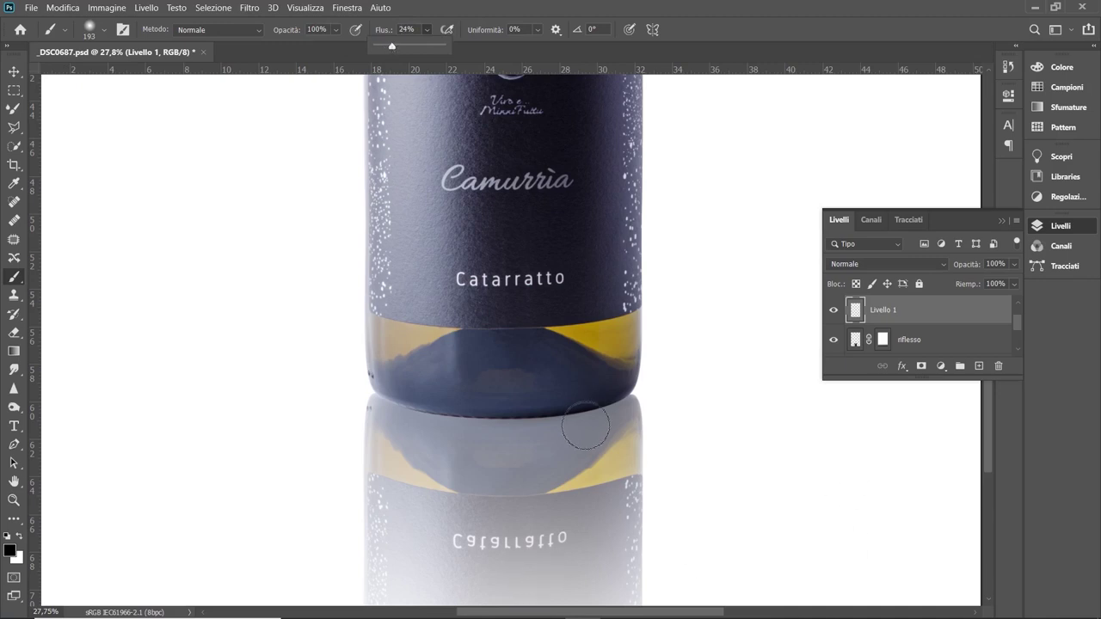
Paint a soft black contact shadow along the curved base of the bottle on the new layer
{"action": "scroll", "coordinate": [565, 388], "scroll_direction": "up", "scroll_amount": 3}
{"action": "mouse_move", "coordinate": [329, 398]}
{"action": "left_mouse_down"}
{"action": "mouse_move", "coordinate": [496, 414]}
{"action": "mouse_move", "coordinate": [655, 387]}
{"action": "mouse_move", "coordinate": [621, 413]}
{"action": "mouse_move", "coordinate": [567, 425]}
{"action": "mouse_move", "coordinate": [332, 401]}
{"action": "mouse_move", "coordinate": [431, 416]}
{"action": "mouse_move", "coordinate": [526, 413]}
{"action": "mouse_move", "coordinate": [651, 382]}
{"action": "mouse_move", "coordinate": [615, 408]}
{"action": "mouse_move", "coordinate": [657, 386]}
{"action": "mouse_move", "coordinate": [513, 419]}
{"action": "mouse_move", "coordinate": [338, 394]}
{"action": "mouse_move", "coordinate": [543, 413]}
{"action": "mouse_move", "coordinate": [649, 383]}
{"action": "mouse_move", "coordinate": [479, 422]}
{"action": "mouse_move", "coordinate": [363, 404]}
{"action": "mouse_move", "coordinate": [488, 420]}
{"action": "mouse_move", "coordinate": [580, 410]}
{"action": "mouse_move", "coordinate": [647, 389]}
{"action": "left_mouse_up"}
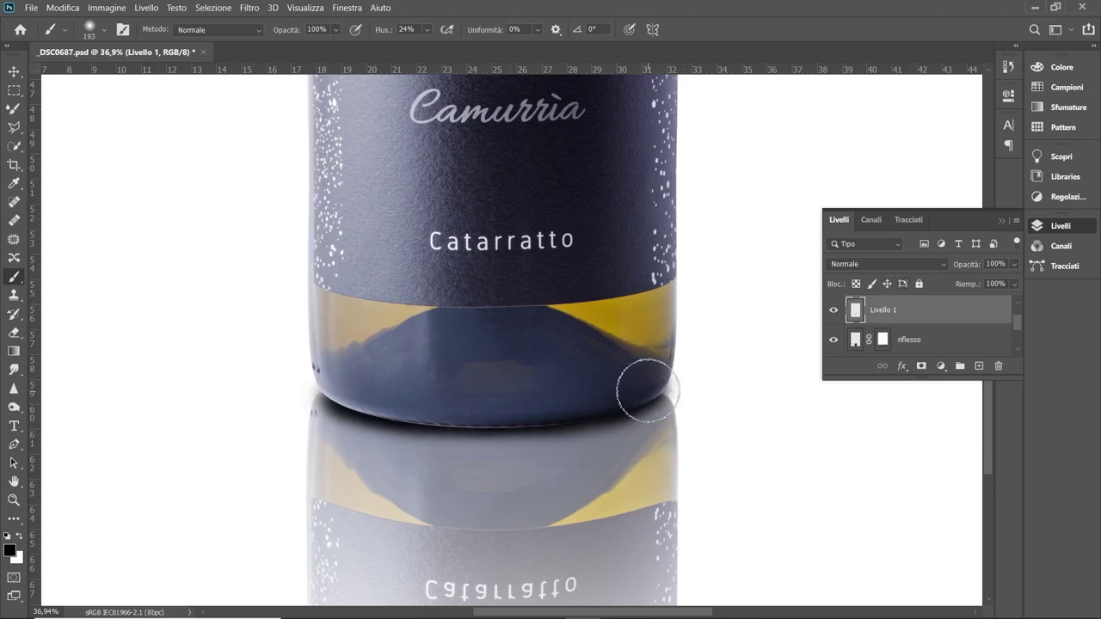
{"action": "mouse_move", "coordinate": [648, 391]}
{"action": "left_mouse_down"}
{"action": "mouse_move", "coordinate": [533, 415]}
{"action": "mouse_move", "coordinate": [411, 411]}
{"action": "mouse_move", "coordinate": [484, 419]}
{"action": "mouse_move", "coordinate": [655, 398]}
{"action": "left_mouse_up"}
Set the contact shadow layer's opacity to 75%
{"action": "scroll", "coordinate": [593, 323], "scroll_direction": "up", "scroll_amount": 3}
{"action": "scroll", "coordinate": [570, 301], "scroll_direction": "down", "scroll_amount": 6}
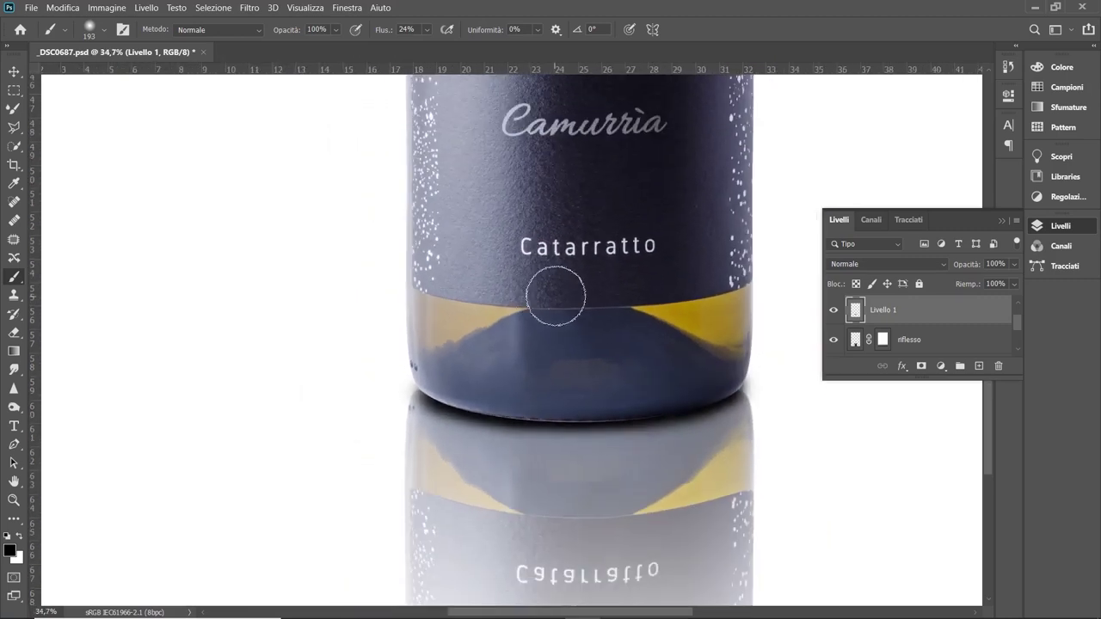
{"action": "scroll", "coordinate": [717, 281], "scroll_direction": "up", "scroll_amount": 1}
{"action": "left_click", "coordinate": [1015, 265]}
{"action": "mouse_move", "coordinate": [1013, 287]}
{"action": "left_mouse_down"}
{"action": "mouse_move", "coordinate": [981, 293]}
{"action": "mouse_move", "coordinate": [995, 284]}
{"action": "left_mouse_up"}
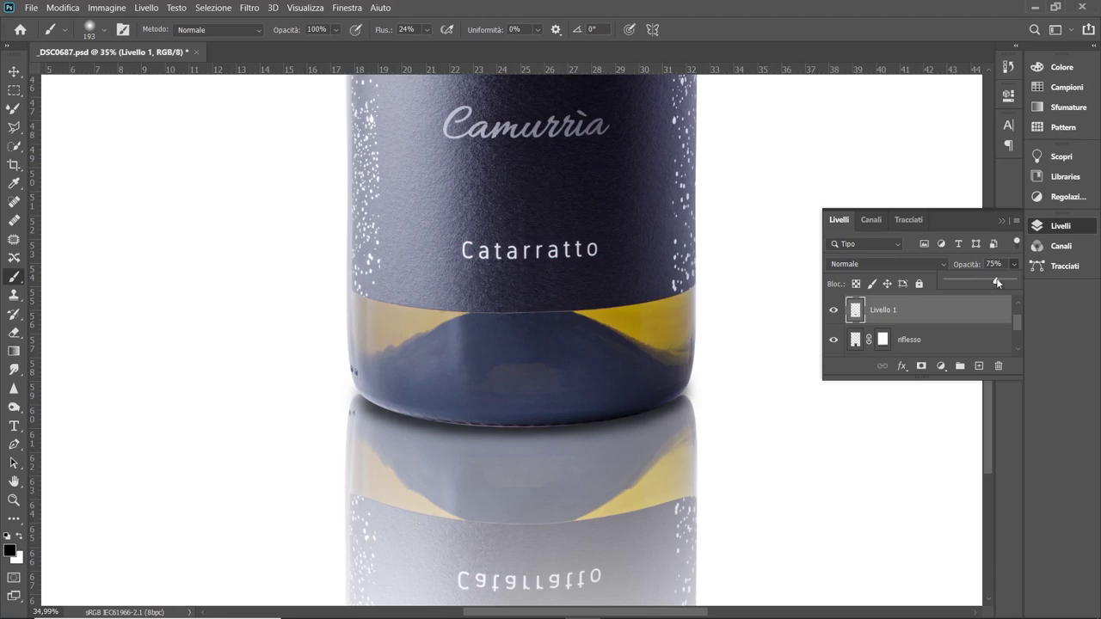
{"action": "scroll", "coordinate": [590, 332], "scroll_direction": "down", "scroll_amount": 5}
{"action": "scroll", "coordinate": [697, 425], "scroll_direction": "up", "scroll_amount": 5}
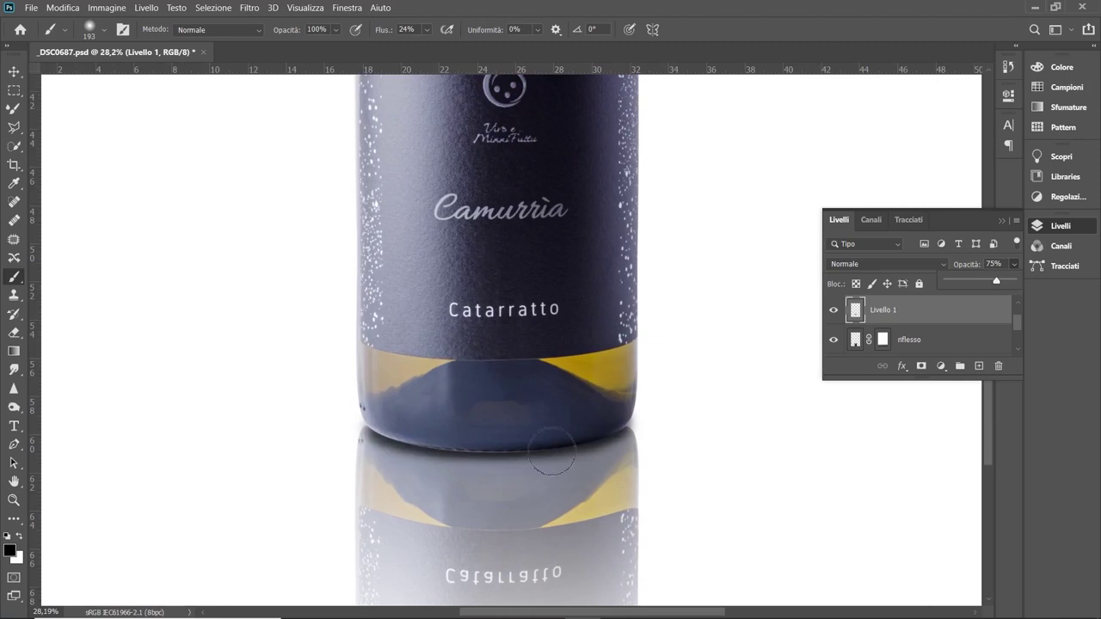
Hide the copia layer to examine the painted shadow beneath the bottle, show it again and review the whole base
{"action": "scroll", "coordinate": [867, 315], "scroll_direction": "up", "scroll_amount": 1}
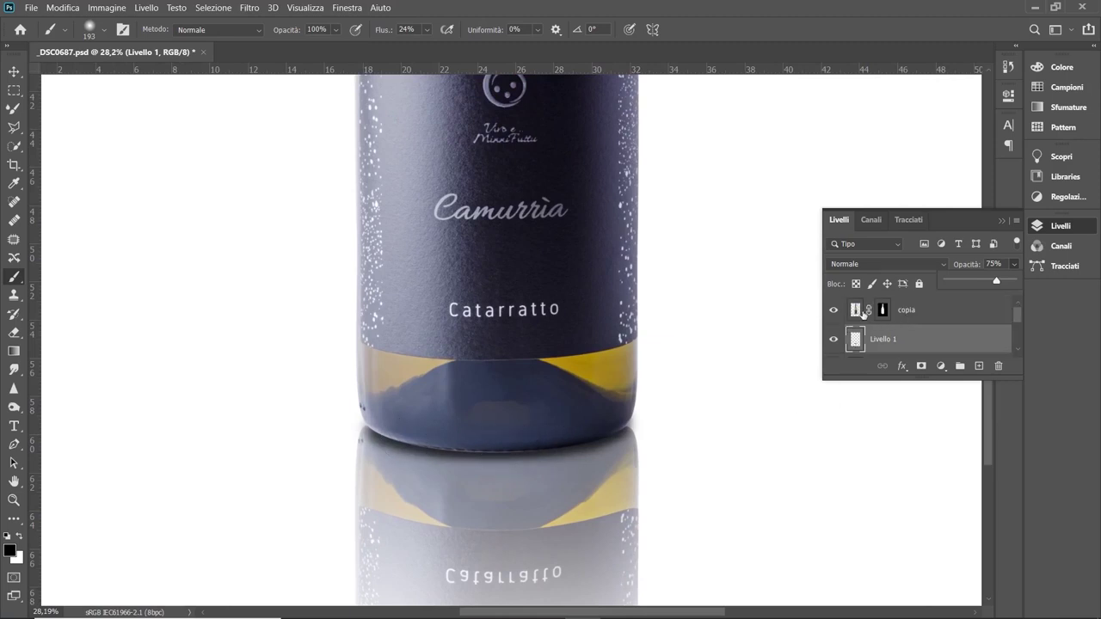
{"action": "left_click", "coordinate": [834, 310]}
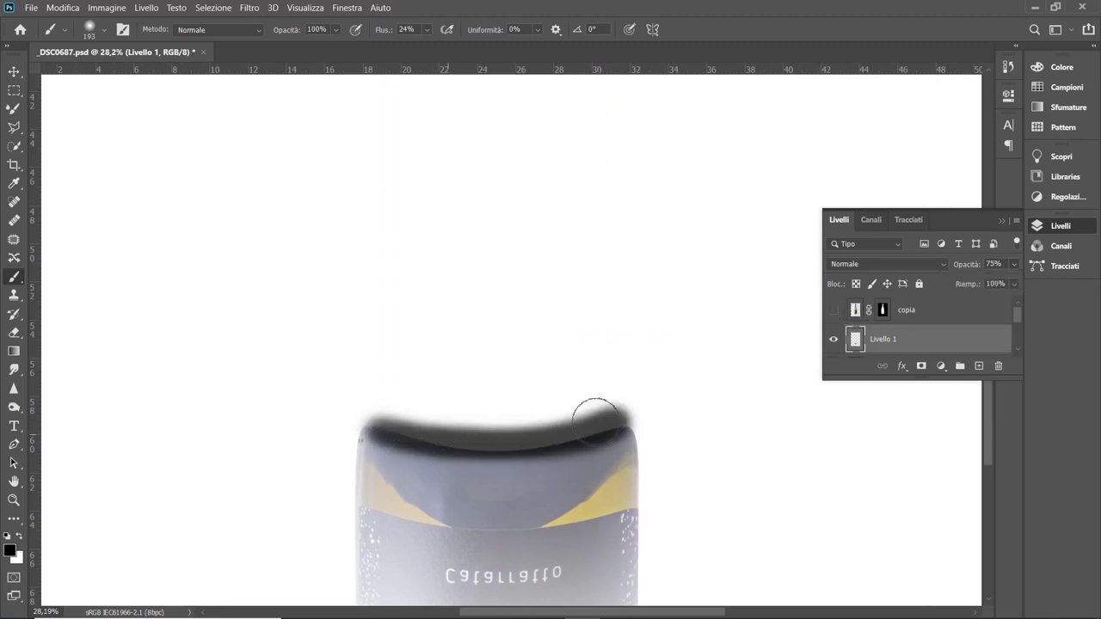
{"action": "left_click", "coordinate": [834, 310]}
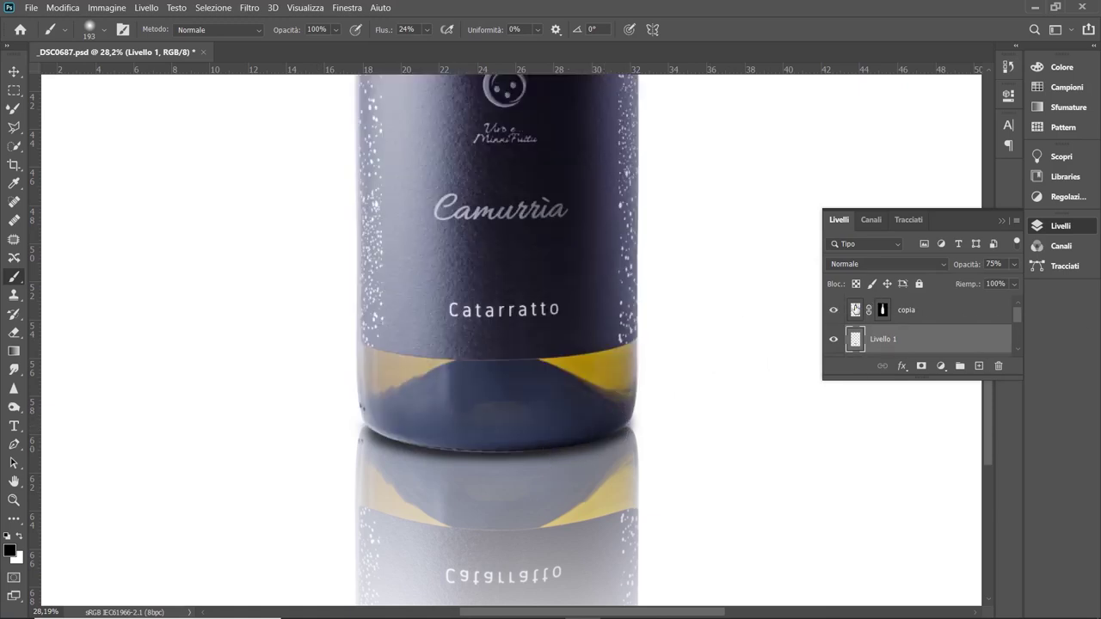
{"action": "scroll", "coordinate": [576, 378], "scroll_direction": "down", "scroll_amount": 1}
{"action": "scroll", "coordinate": [576, 377], "scroll_direction": "down", "scroll_amount": 3}
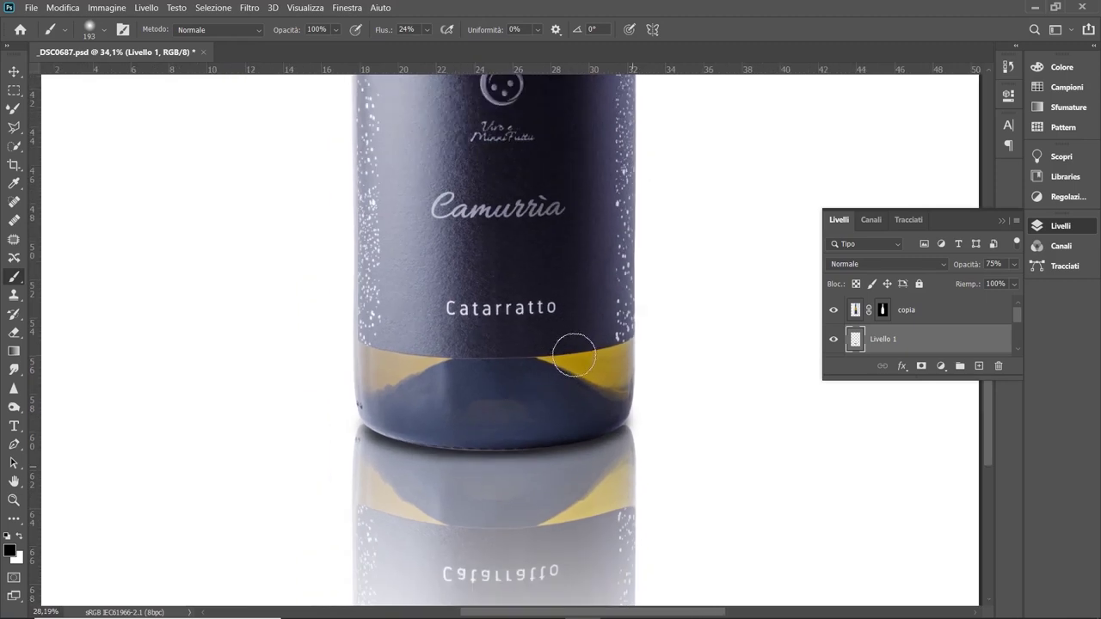
{"action": "scroll", "coordinate": [591, 324], "scroll_direction": "down", "scroll_amount": 3}
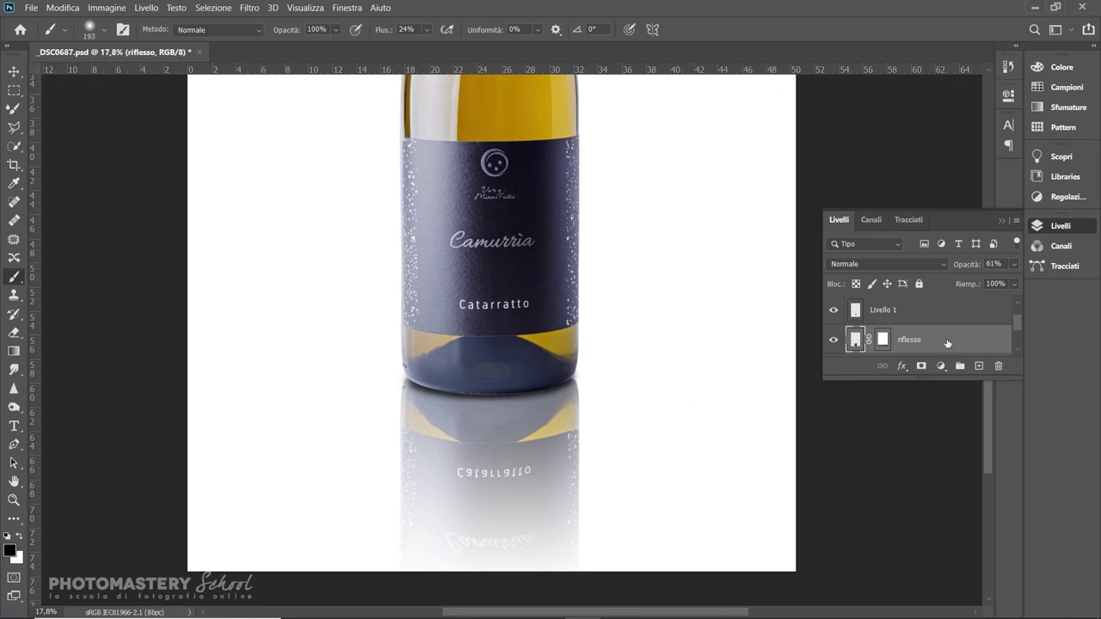
Convert the riflesso layer to a smart object and apply a light Gaussian Blur that slightly softens the mirrored bottle
{"action": "right_click", "coordinate": [943, 344]}
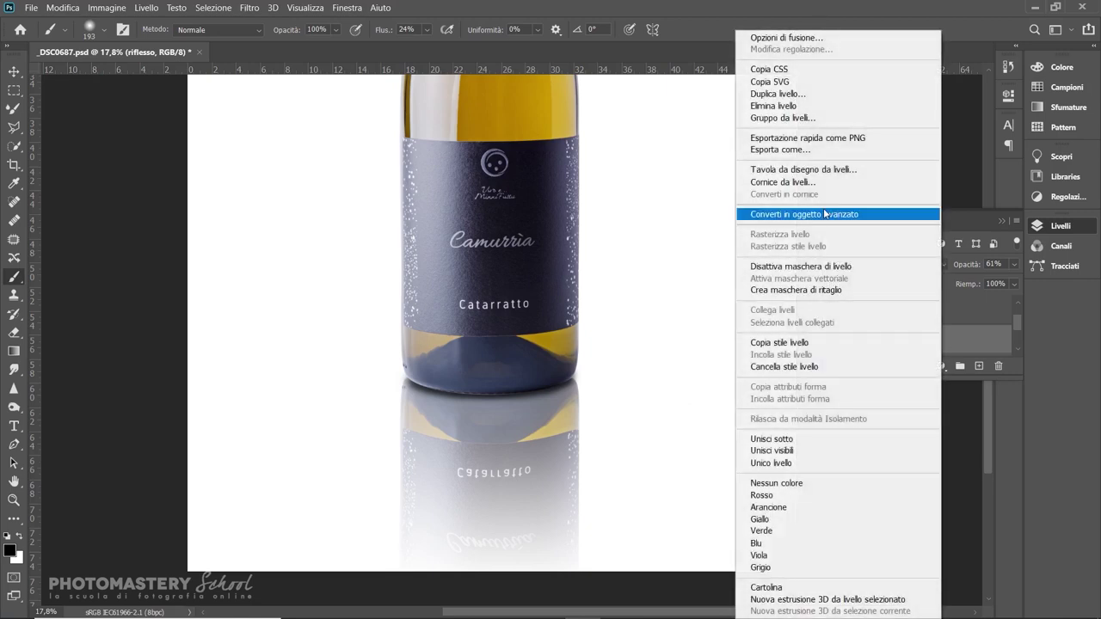
{"action": "left_click", "coordinate": [826, 140]}
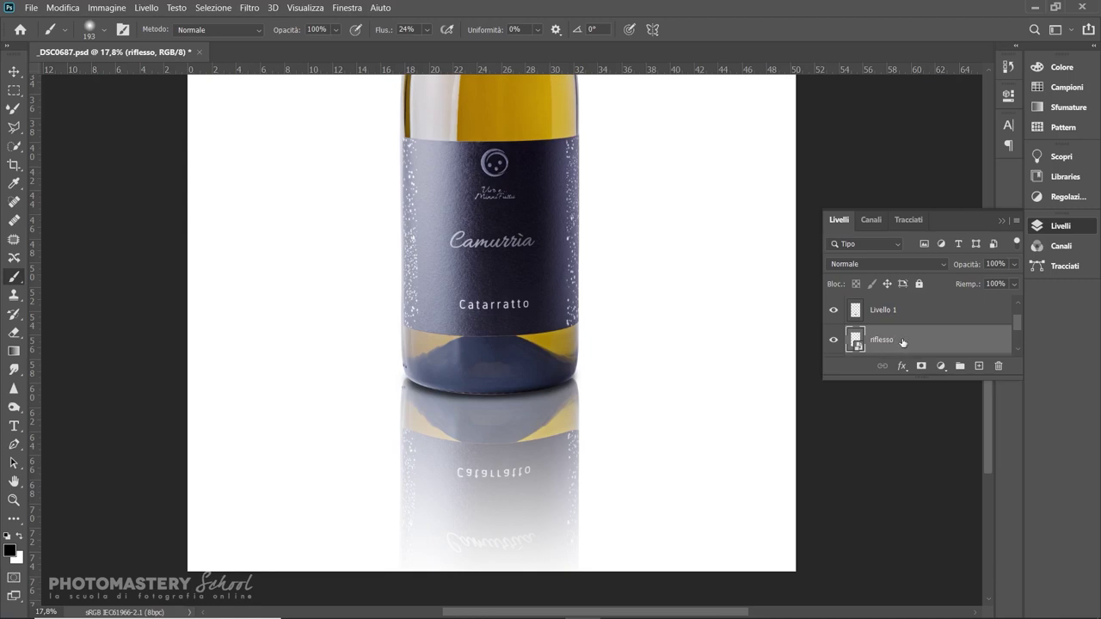
{"action": "left_click", "coordinate": [251, 8]}
{"action": "mouse_move", "coordinate": [271, 238]}
{"action": "left_click", "coordinate": [509, 242]}
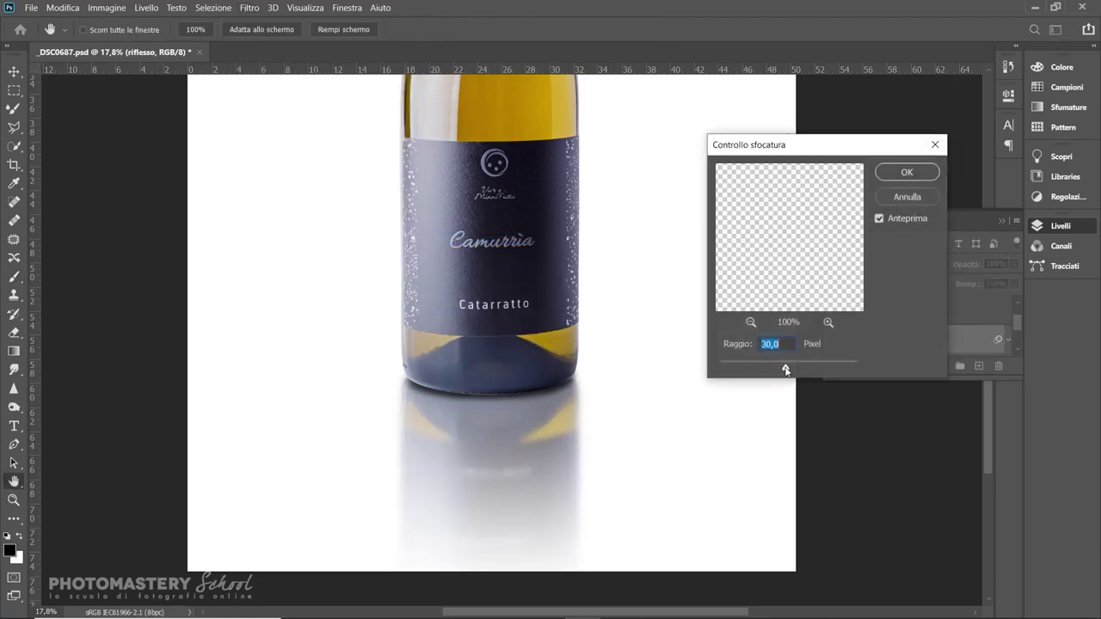
{"action": "left_click_drag", "start_coordinate": [783, 368], "coordinate": [747, 370]}
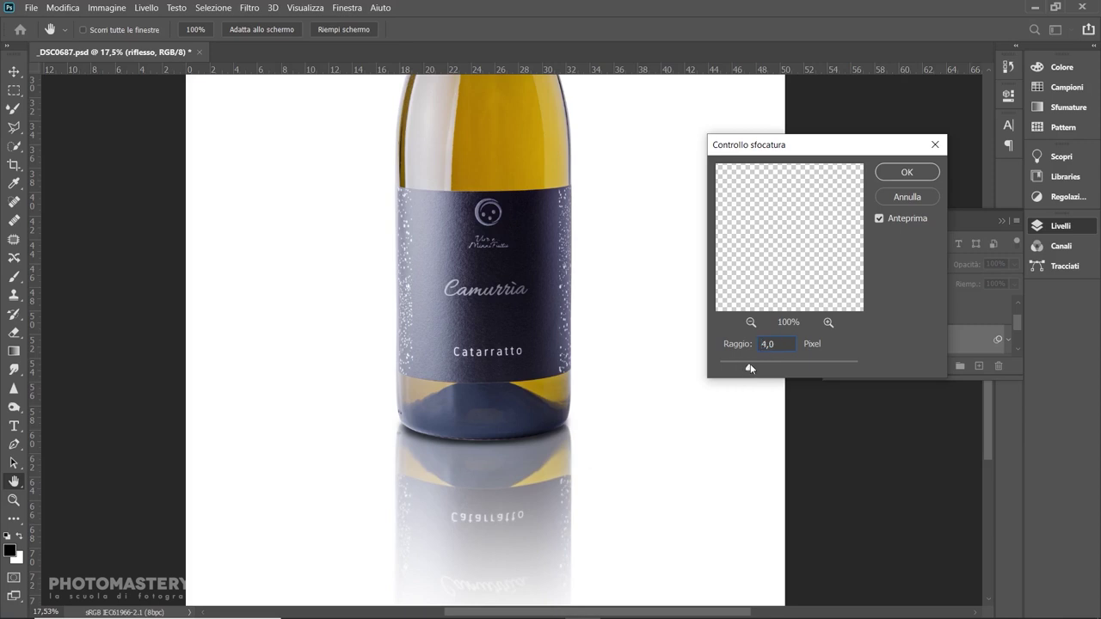
{"action": "left_click_drag", "start_coordinate": [758, 365], "coordinate": [760, 366]}
{"action": "left_click", "coordinate": [907, 172]}
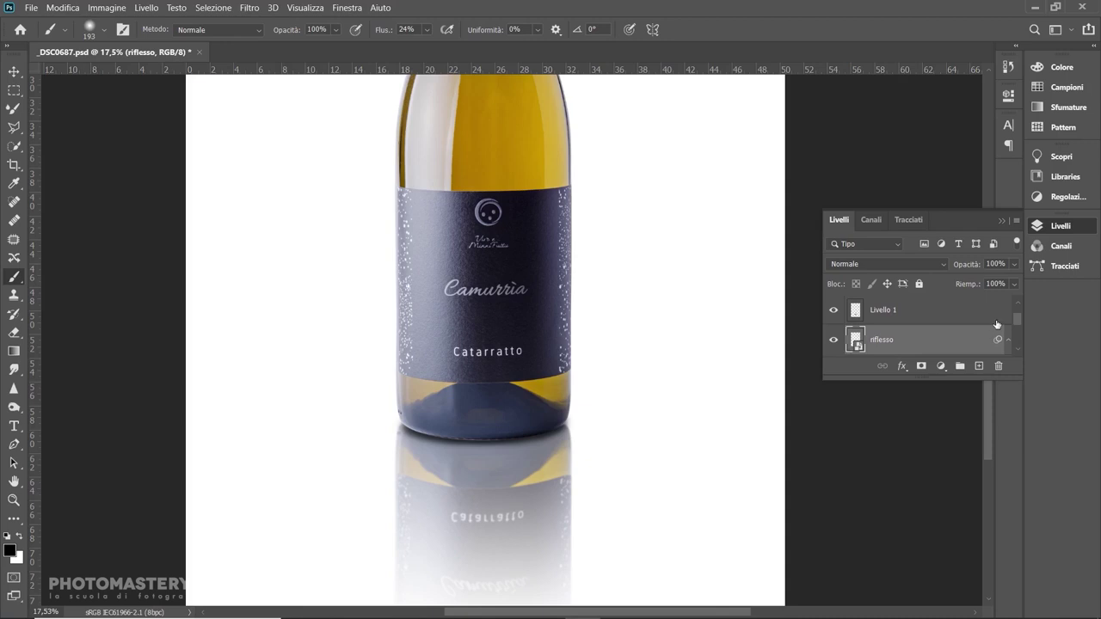
Add a white layer mask to the riflesso smart object
{"action": "scroll", "coordinate": [1018, 320], "scroll_direction": "down", "scroll_amount": 2}
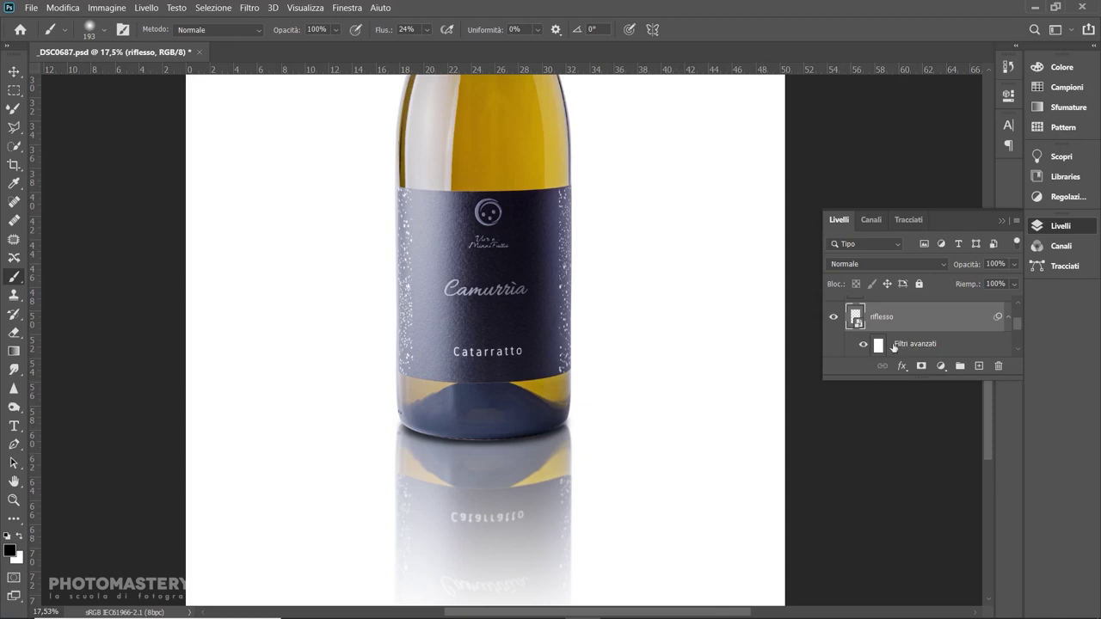
{"action": "scroll", "coordinate": [898, 347], "scroll_direction": "down", "scroll_amount": 1}
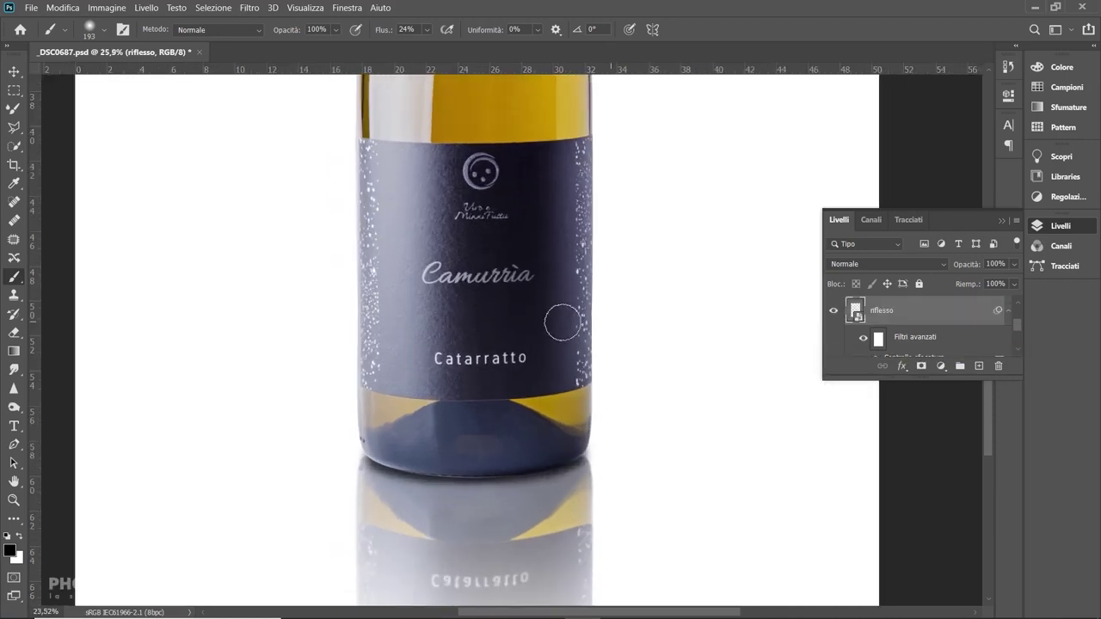
{"action": "scroll", "coordinate": [564, 323], "scroll_direction": "down", "scroll_amount": 1}
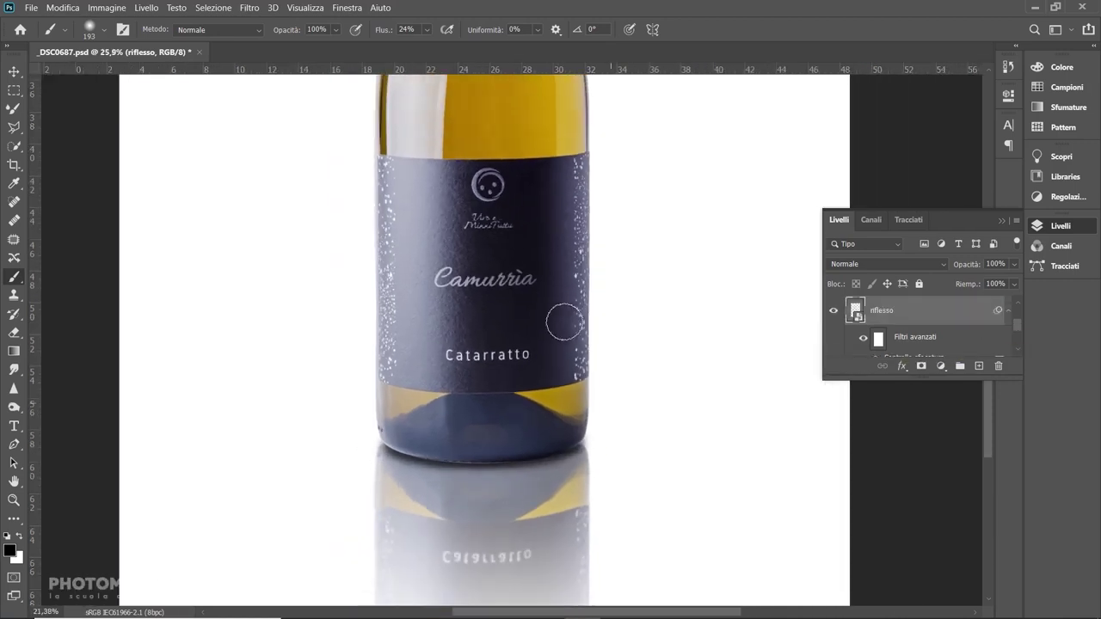
{"action": "left_click", "coordinate": [921, 366]}
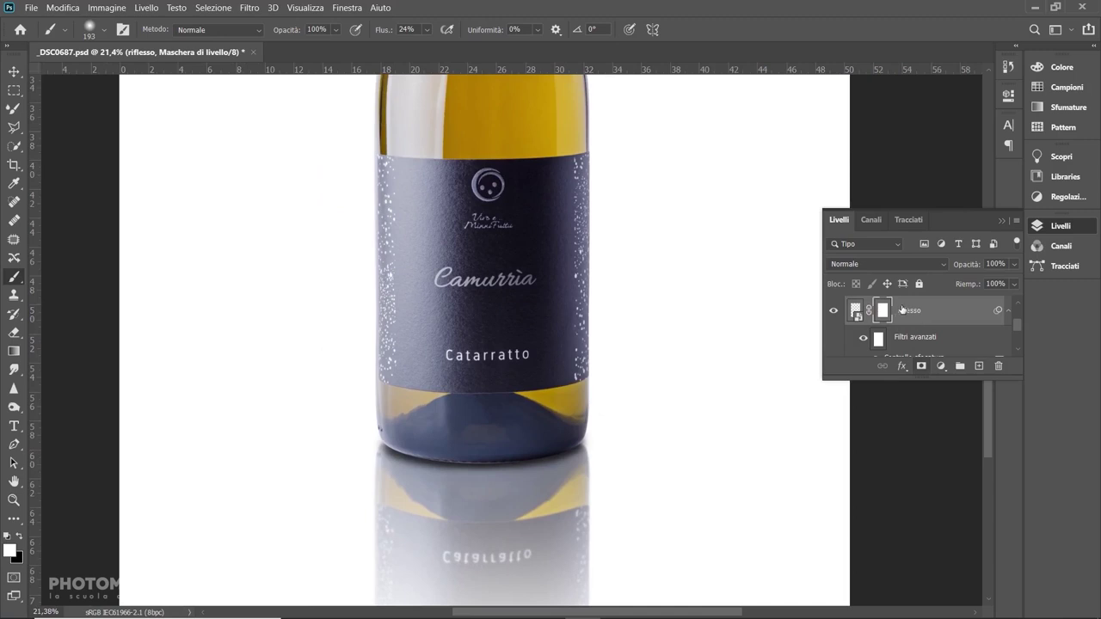
Set up a large soft black brush of size 1205 with 10% flow for painting on the riflesso layer mask
{"action": "scroll", "coordinate": [530, 425], "scroll_direction": "down", "scroll_amount": 3}
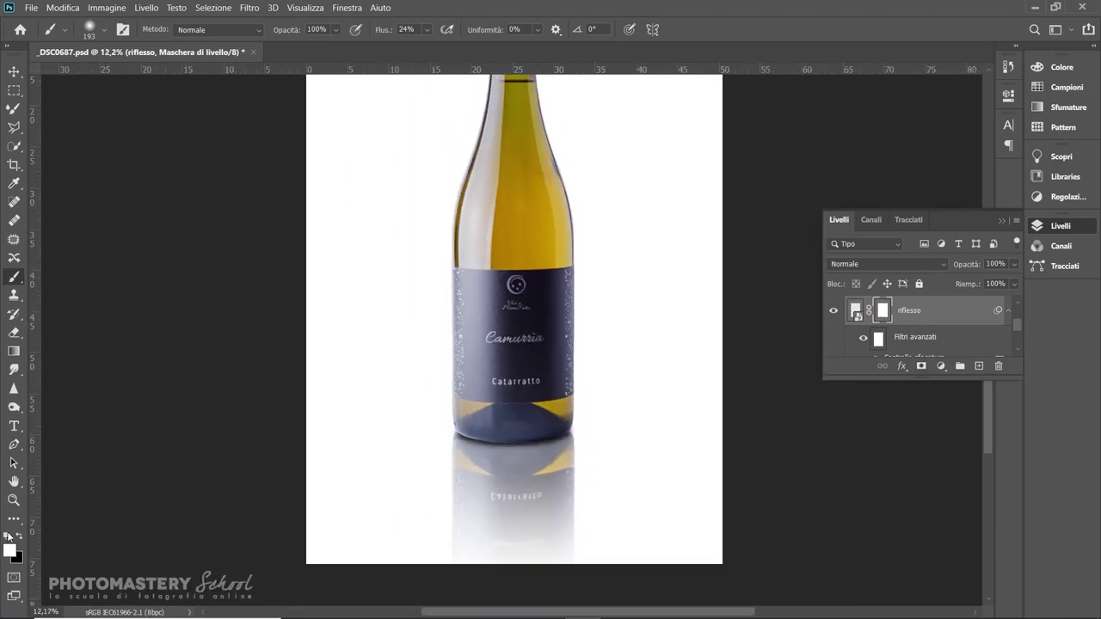
{"action": "key", "text": "x"}
{"action": "right_click", "coordinate": [496, 525], "text": "alt"}
{"action": "left_click_drag", "start_coordinate": [496, 524], "coordinate": [564, 519]}
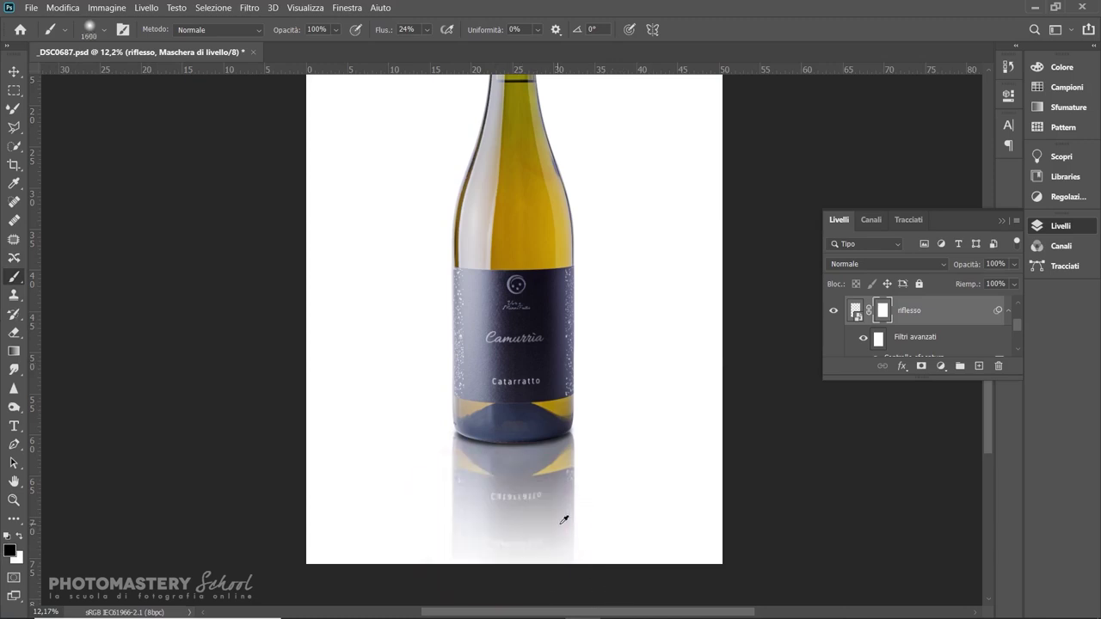
{"action": "right_click", "coordinate": [510, 522], "text": "alt"}
{"action": "left_click_drag", "start_coordinate": [509, 522], "coordinate": [490, 519]}
{"action": "key", "text": "shift+1"}
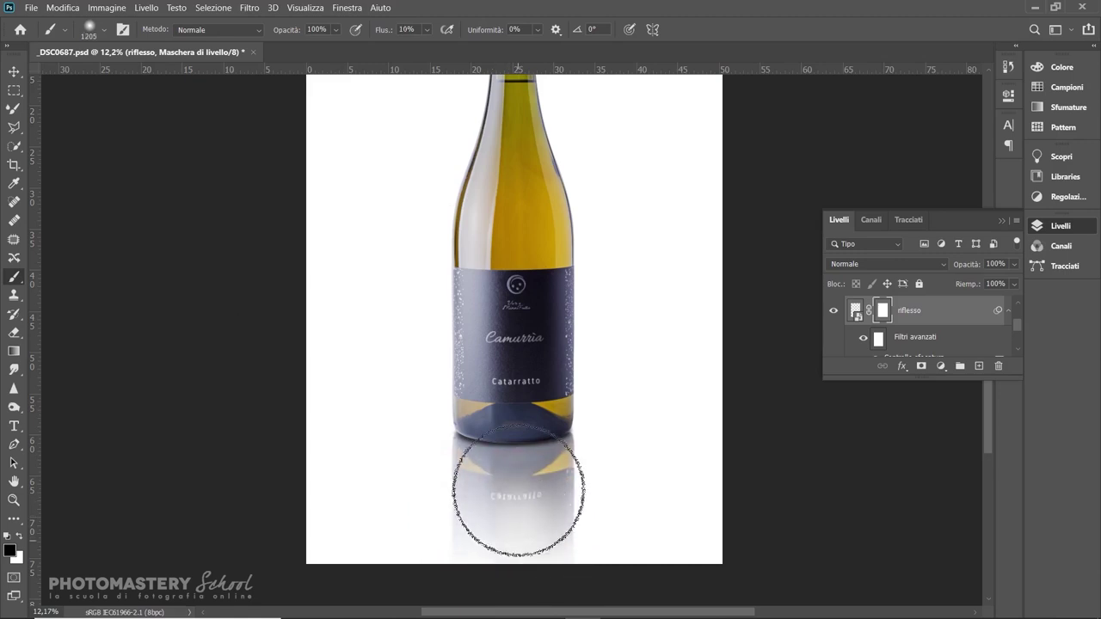